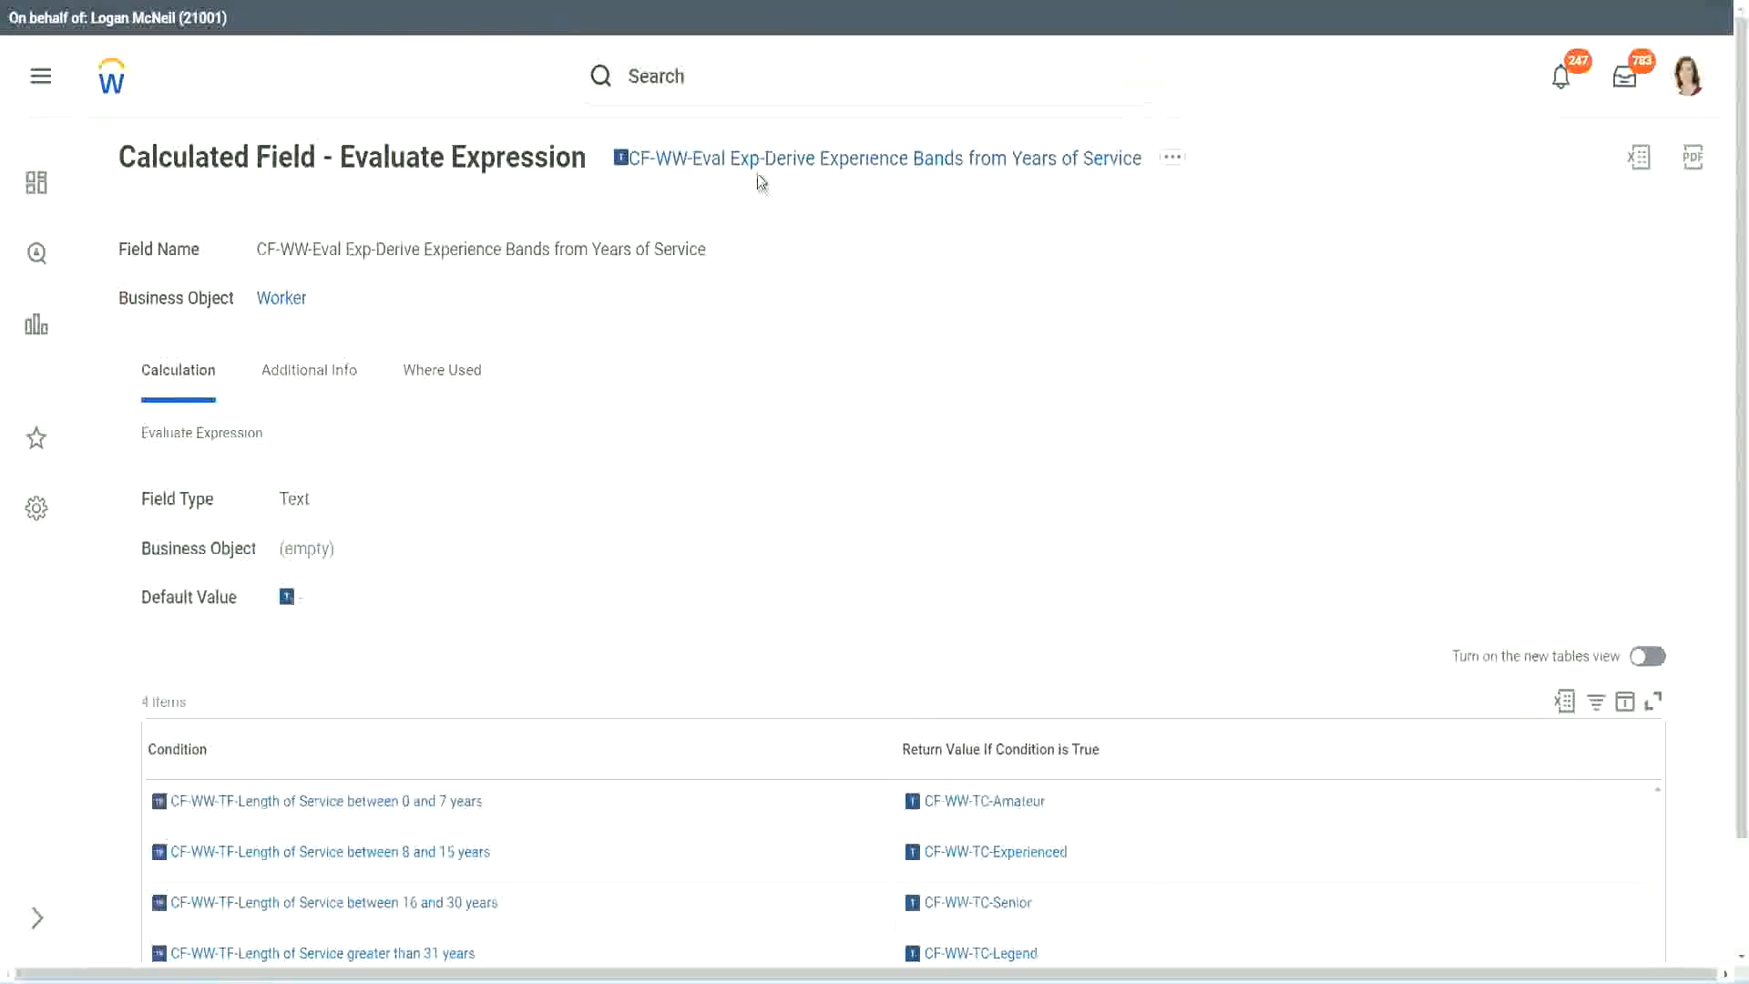
# Copy the existing calculated field's name, and find and open the Create Calculated Field task
pyautogui.rightClick(761, 172)
pyautogui.click(819, 271)
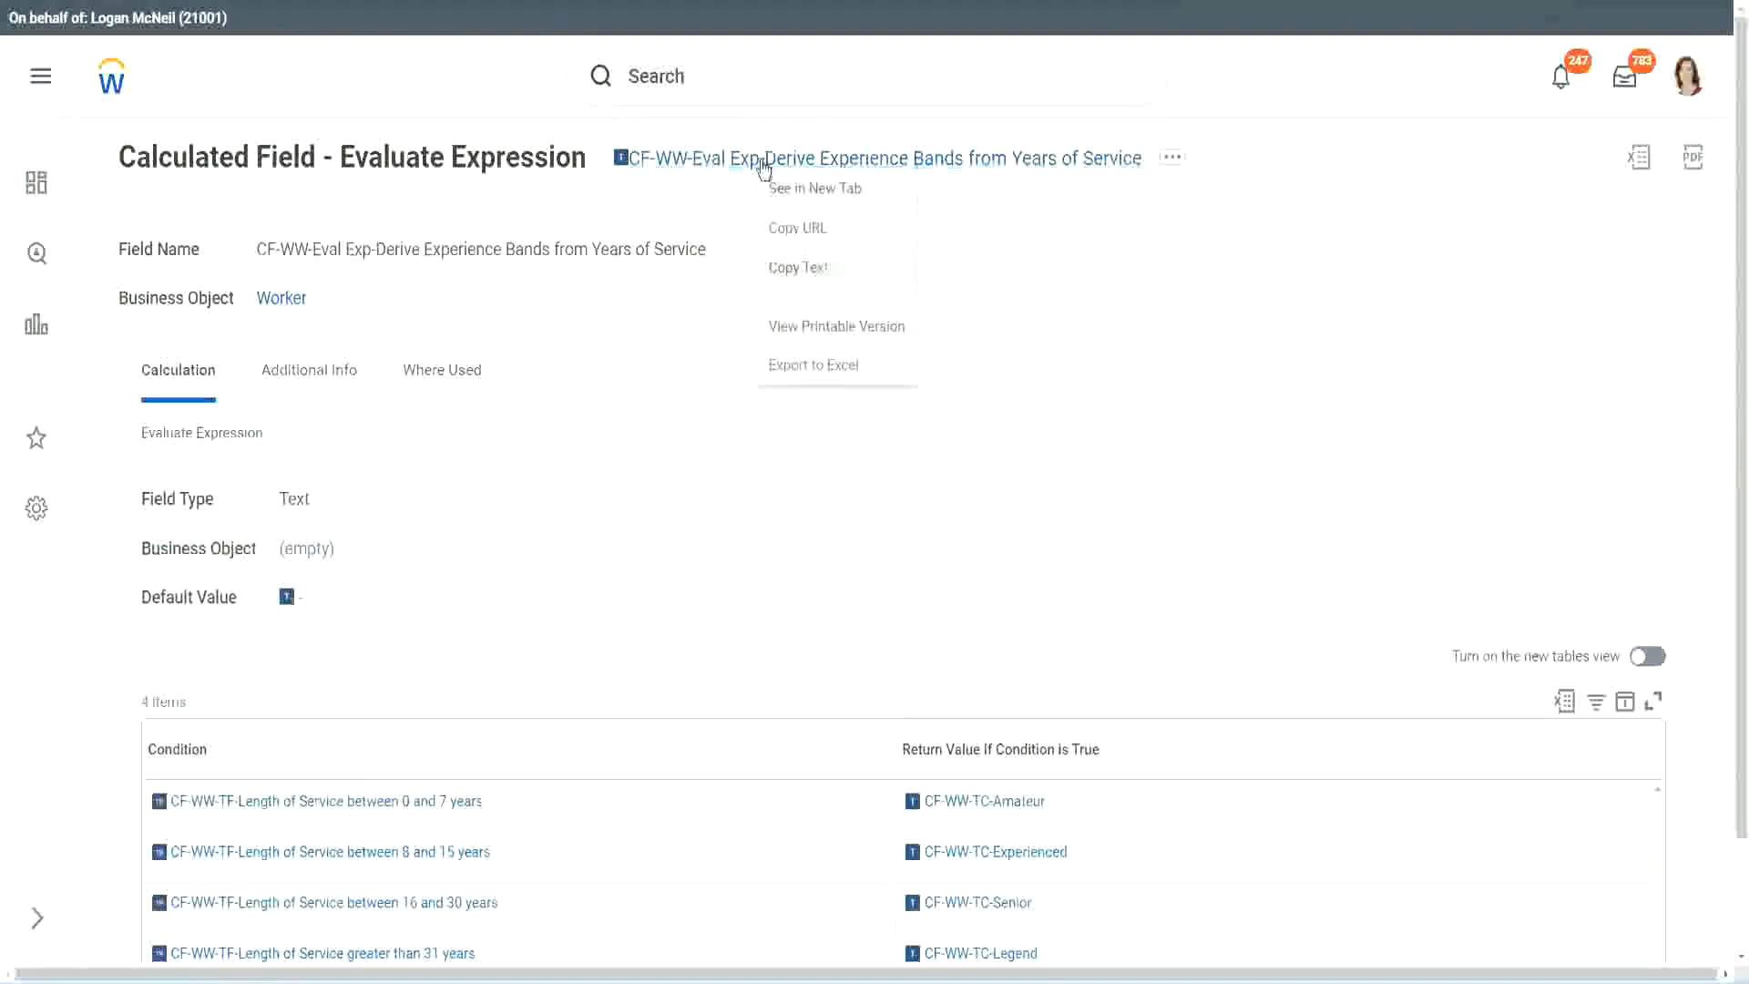
pyautogui.click(720, 87)
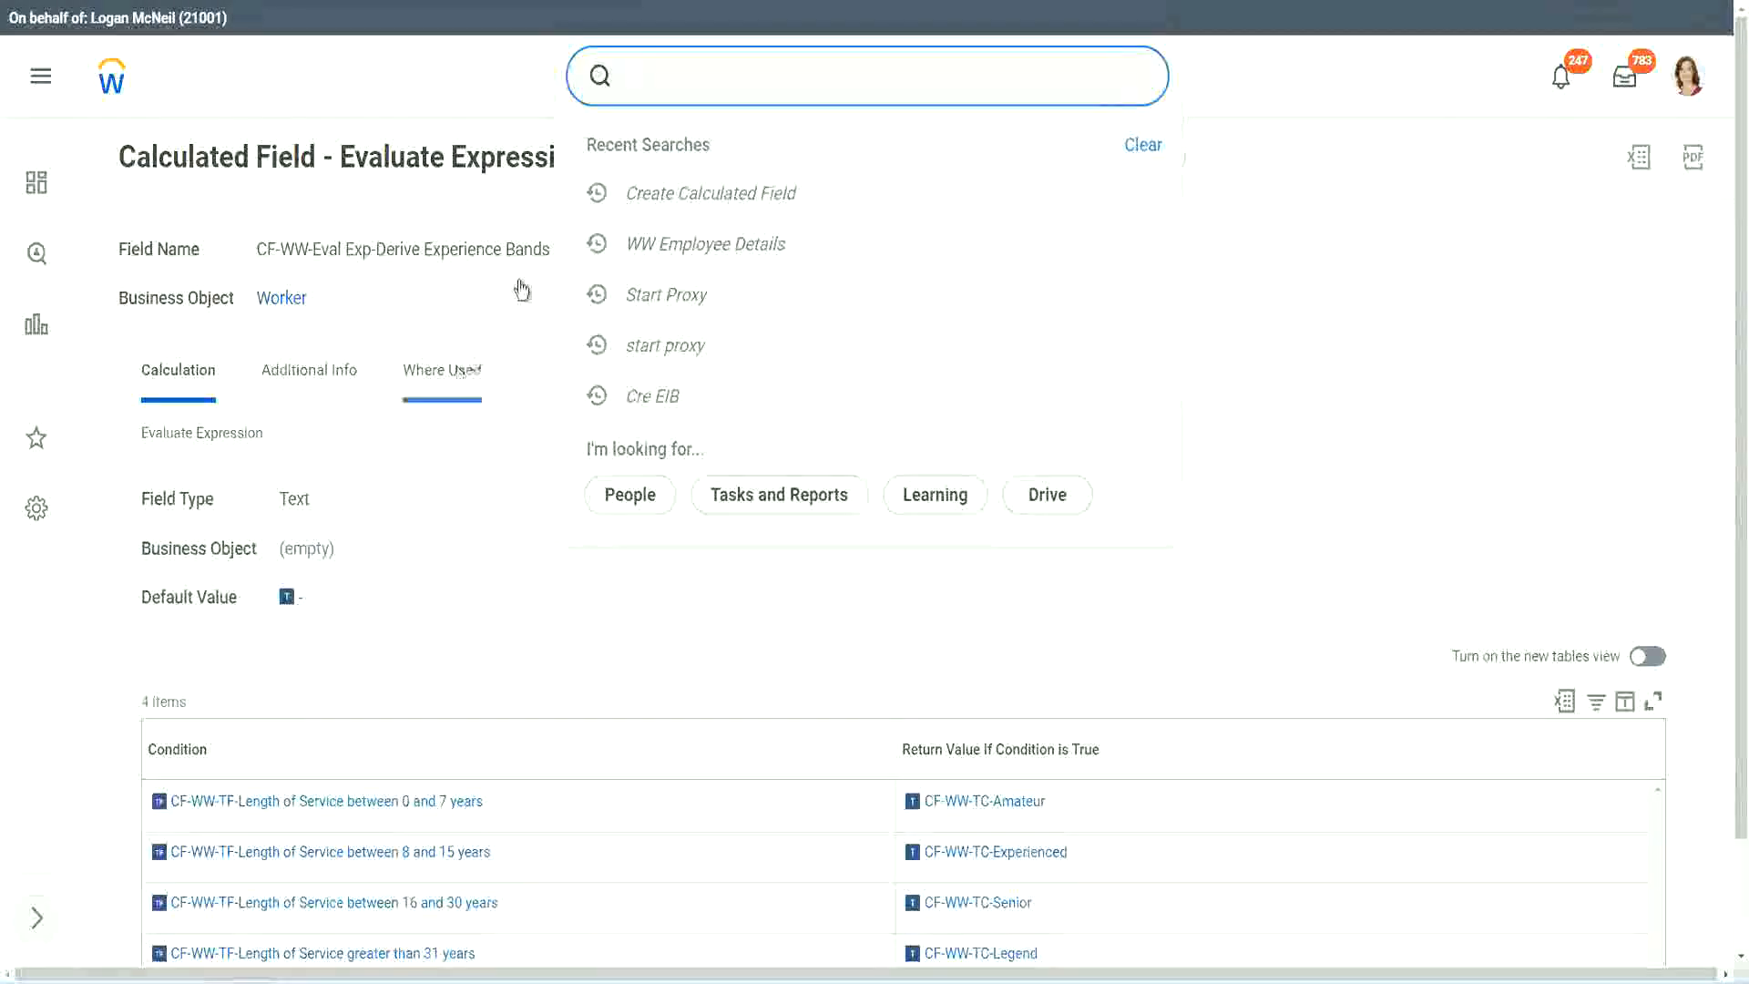
pyautogui.click(1123, 170)
pyautogui.click(692, 68)
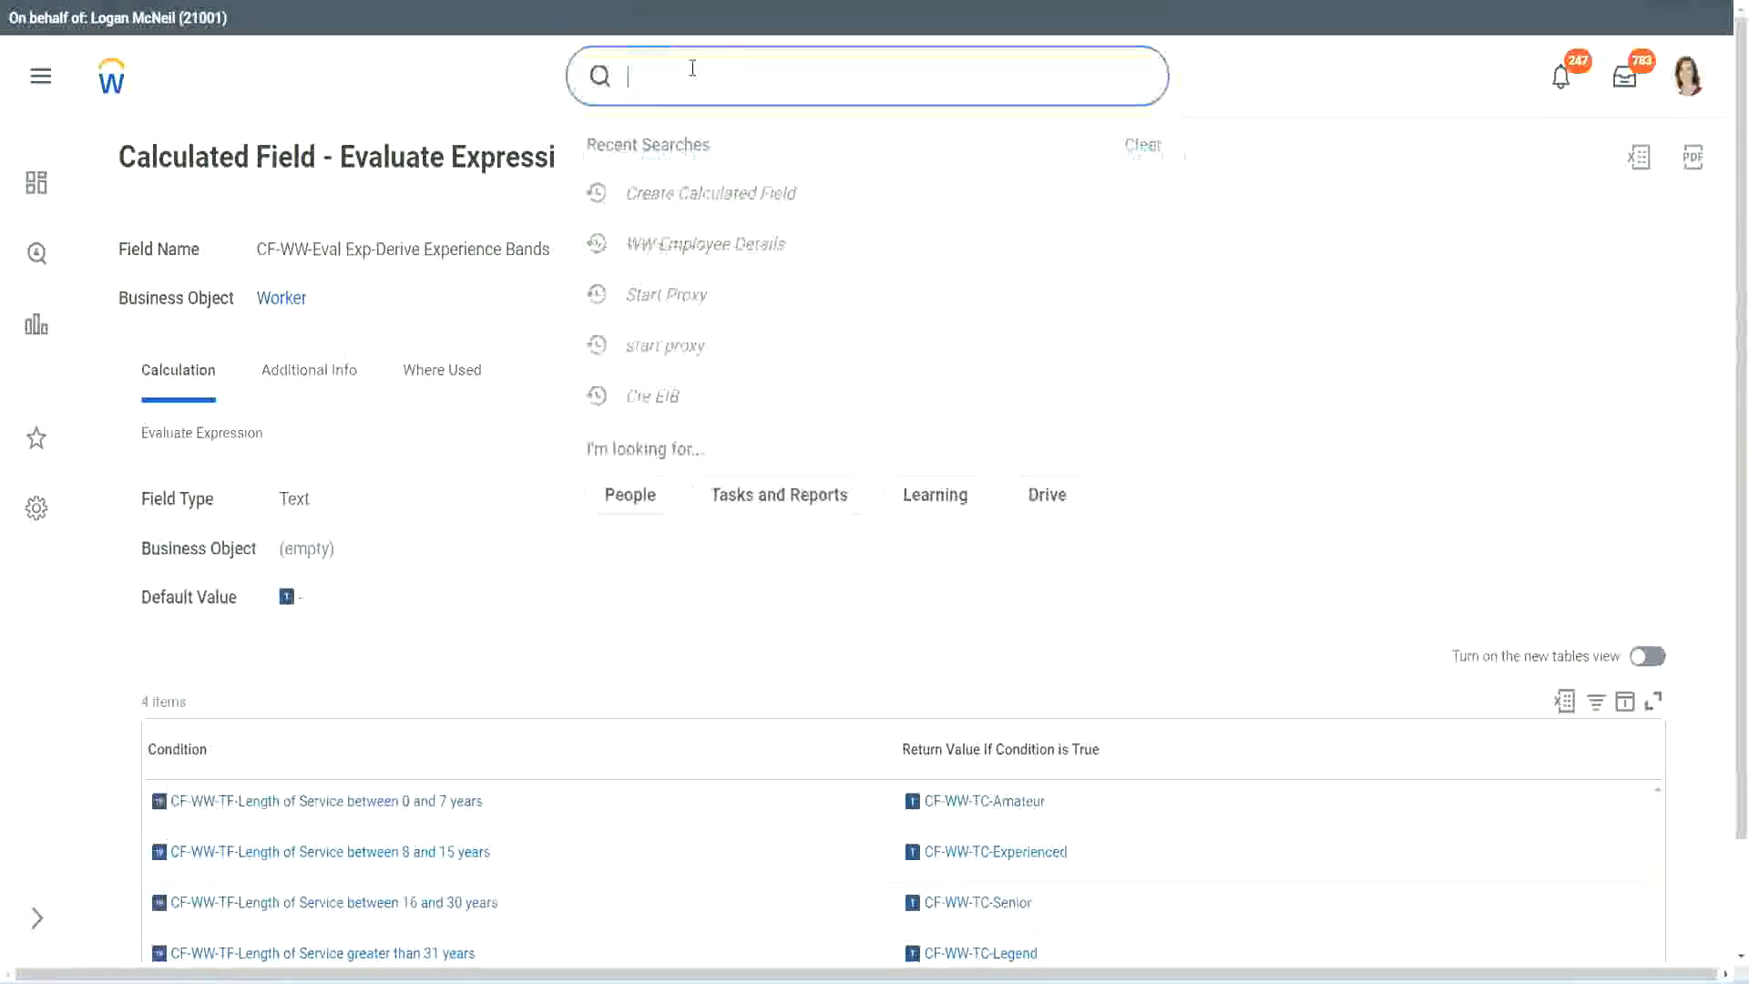
pyautogui.write('create calc')
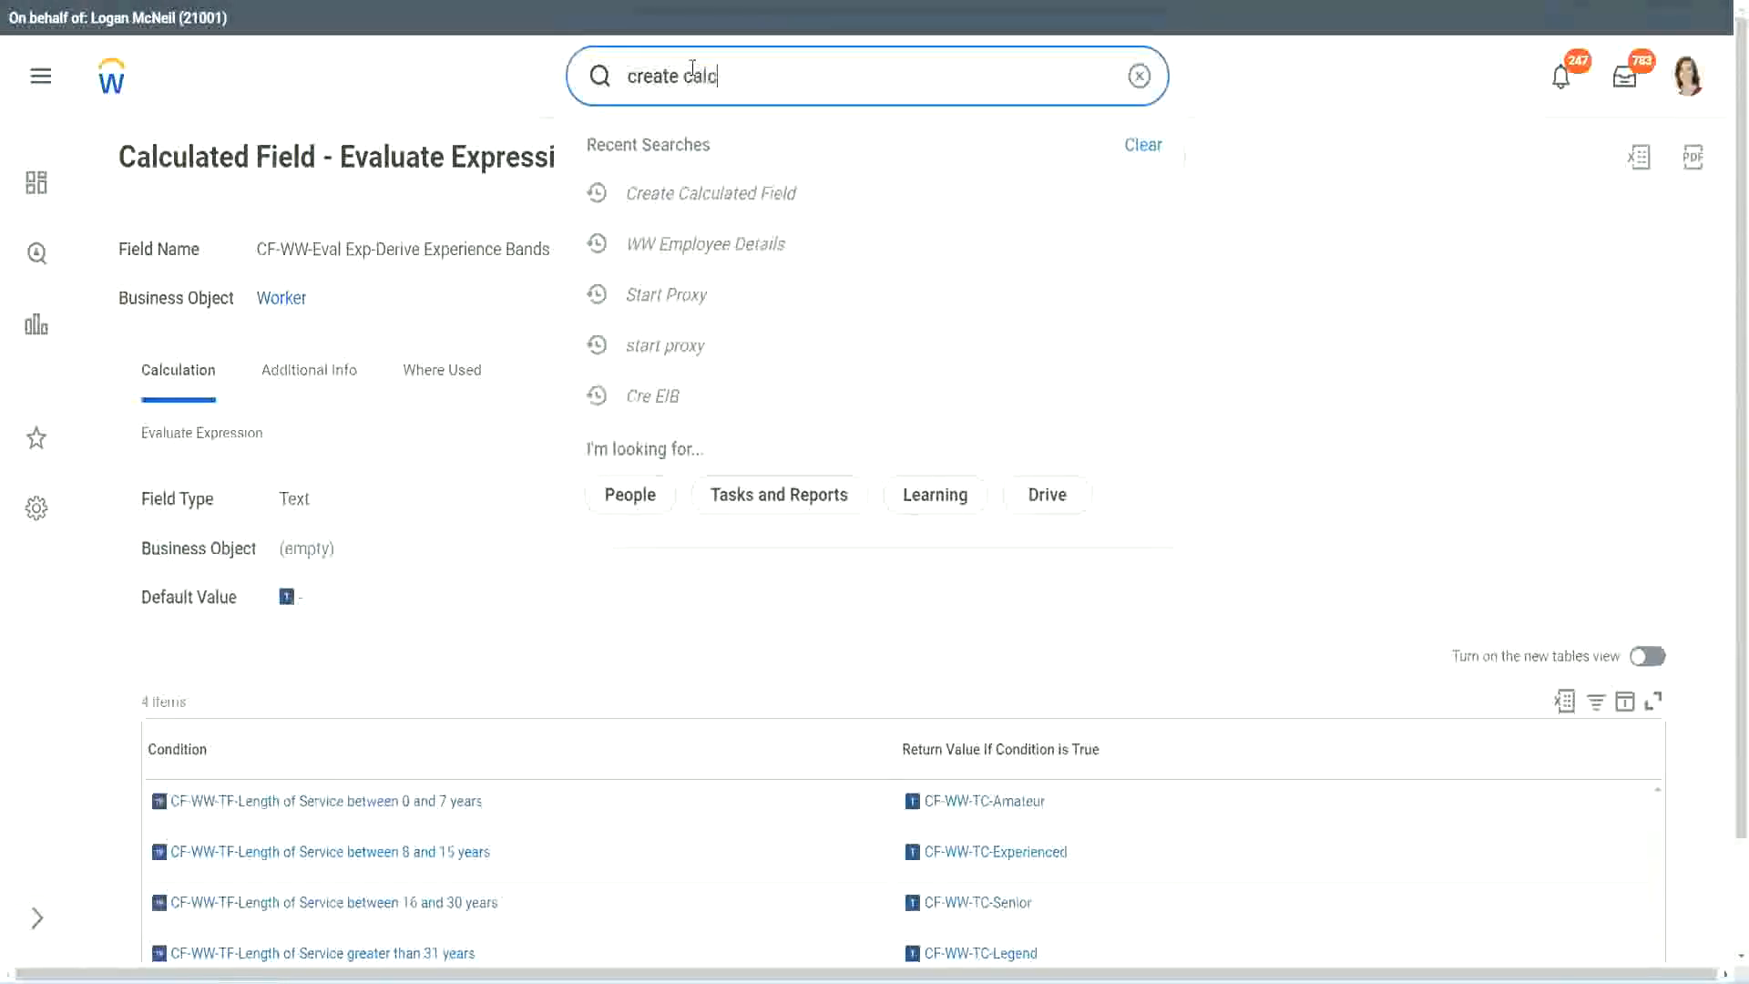
pyautogui.write(' field')
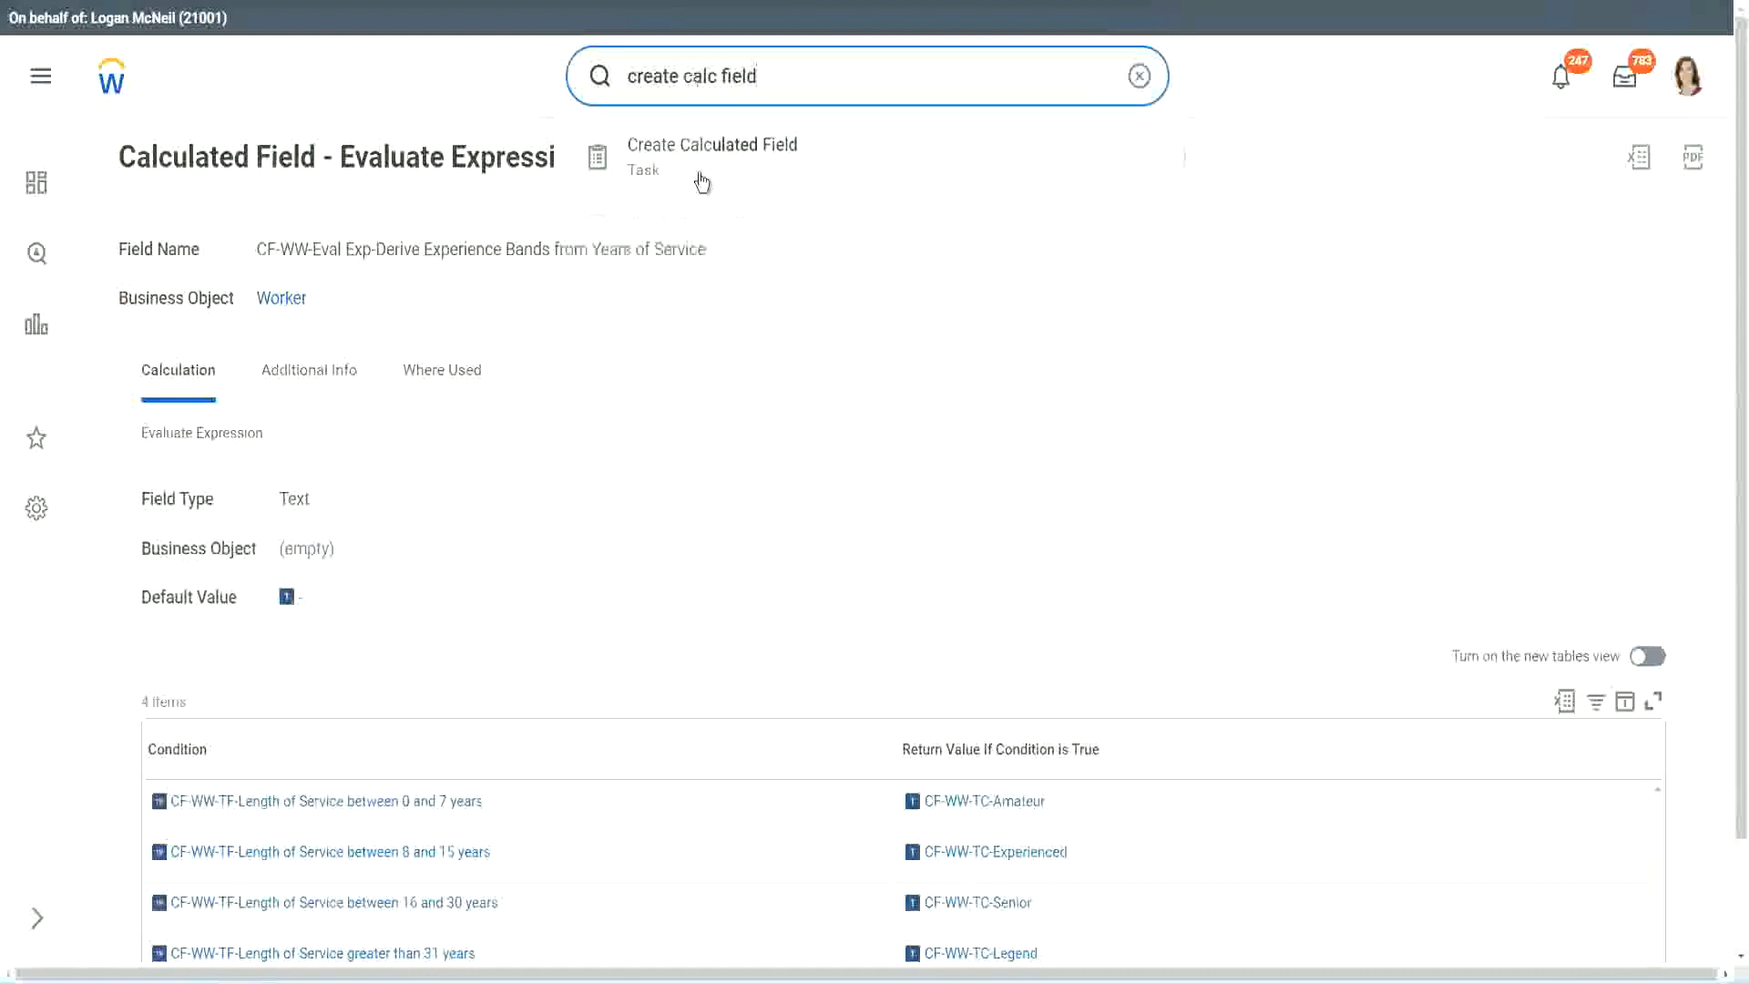
pyautogui.click(723, 166)
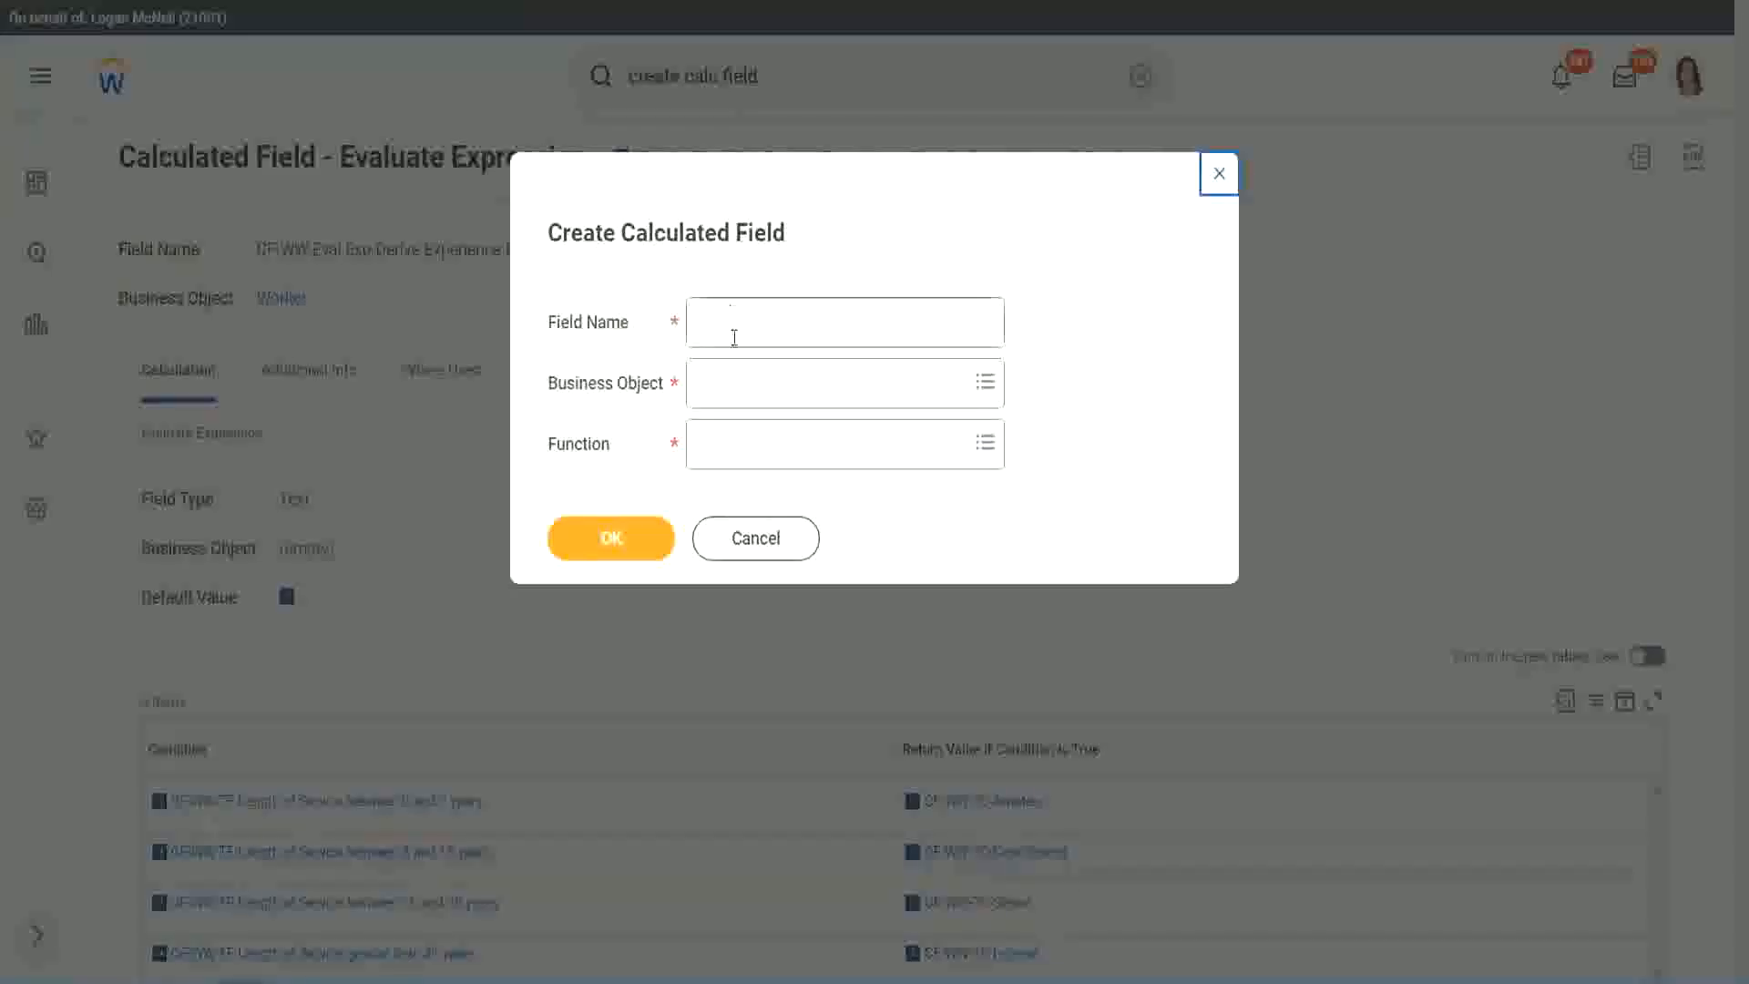
# Name the new calculated field "CF-WW-LRB-Identify Experience Bands from years of Service"
pyautogui.click(736, 325)
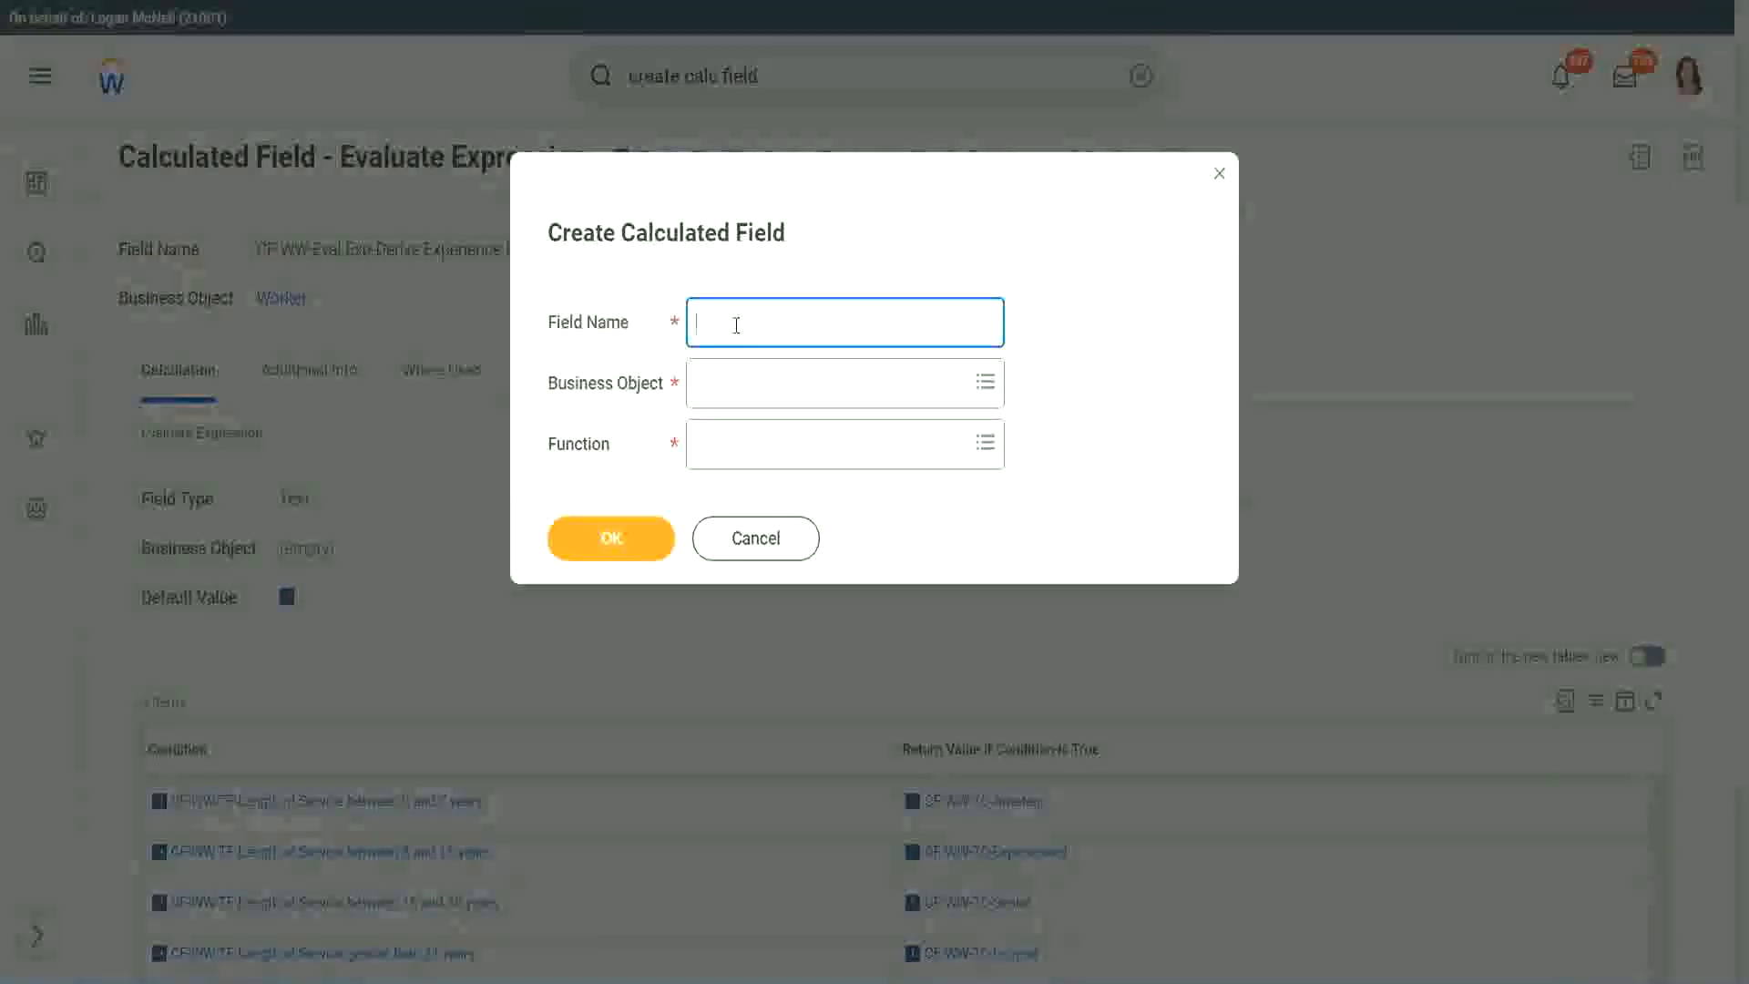
pyautogui.write('CF')
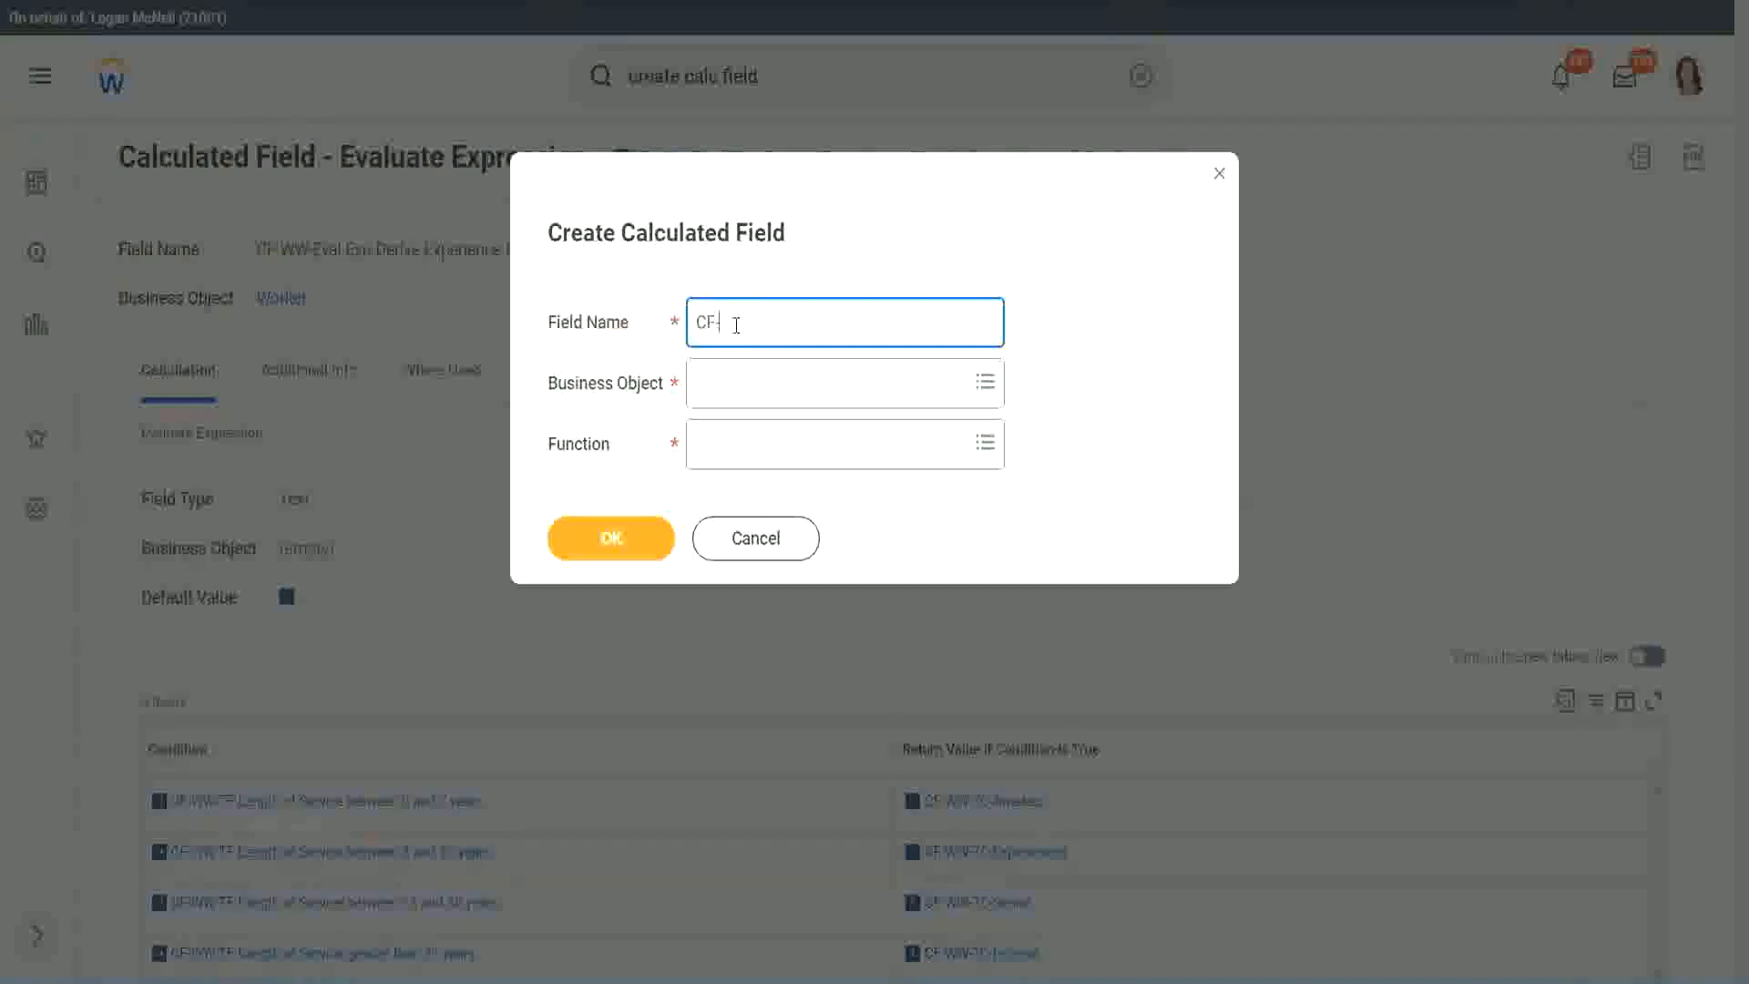
pyautogui.write('-WW-LRB-Identify Experien')
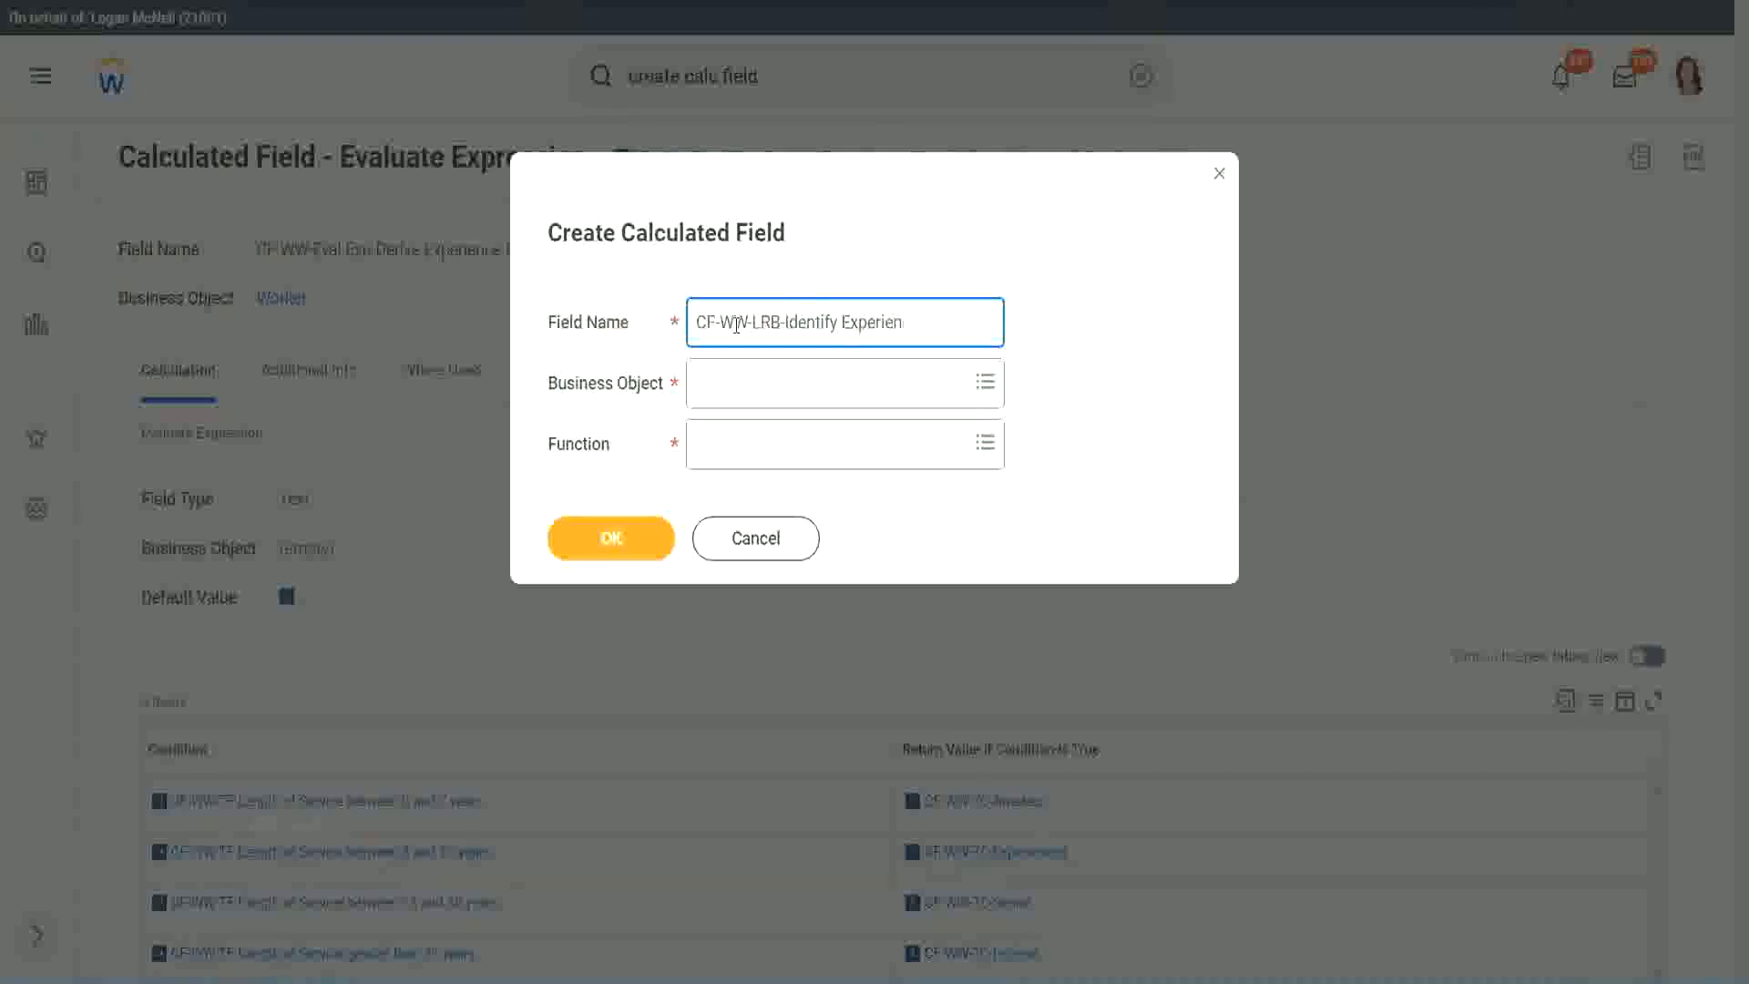
pyautogui.write('ce Bands from years of Service')
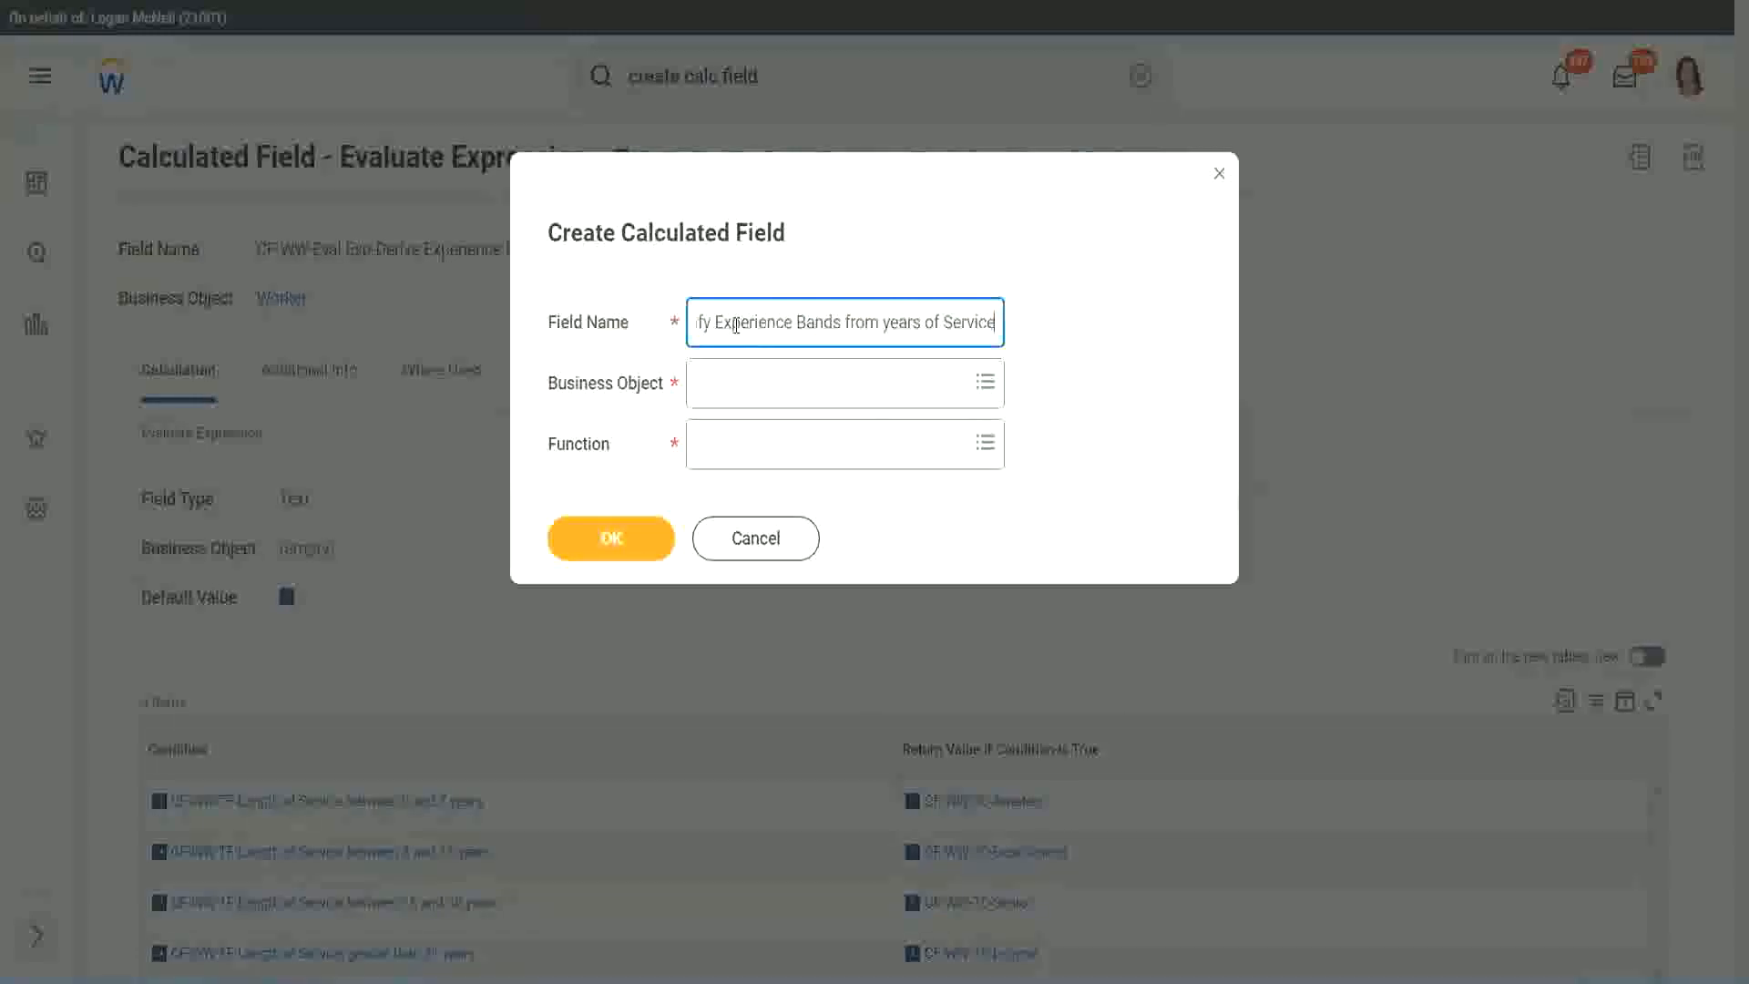
pyautogui.press('Tab')
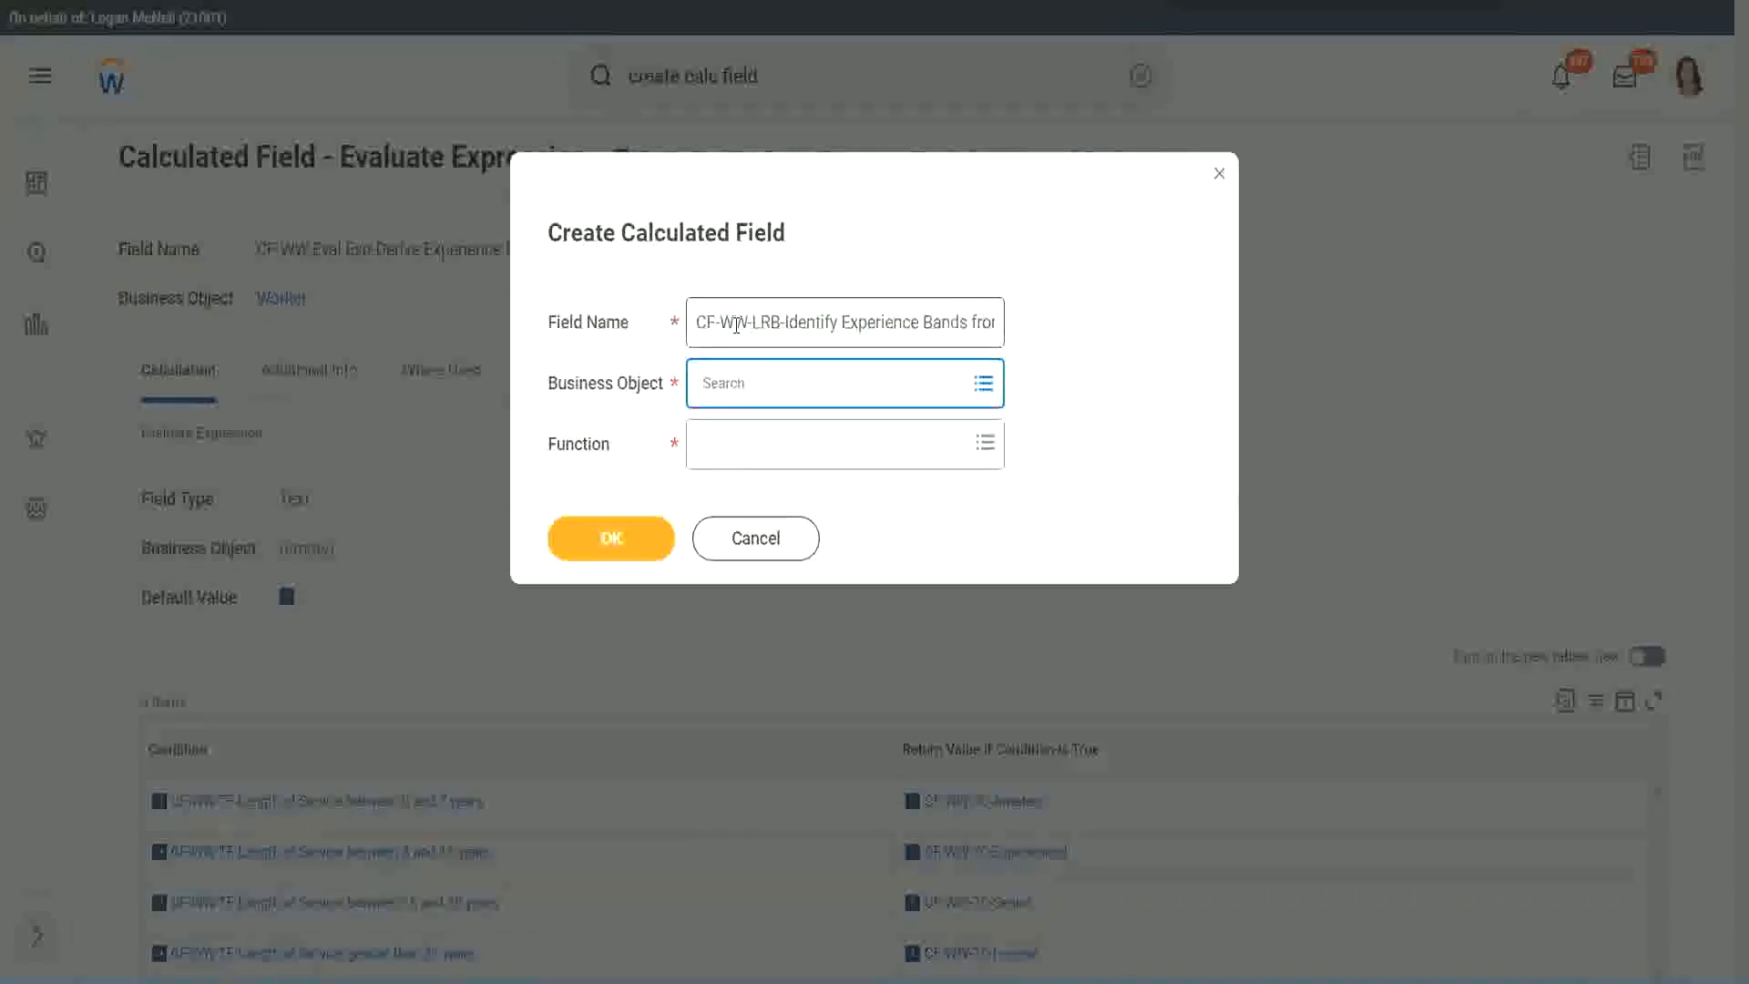
# Set the business object to Worker and the function to Lookup Range Band, and confirm the new calculated field
pyautogui.write('worker')
pyautogui.press('Return')
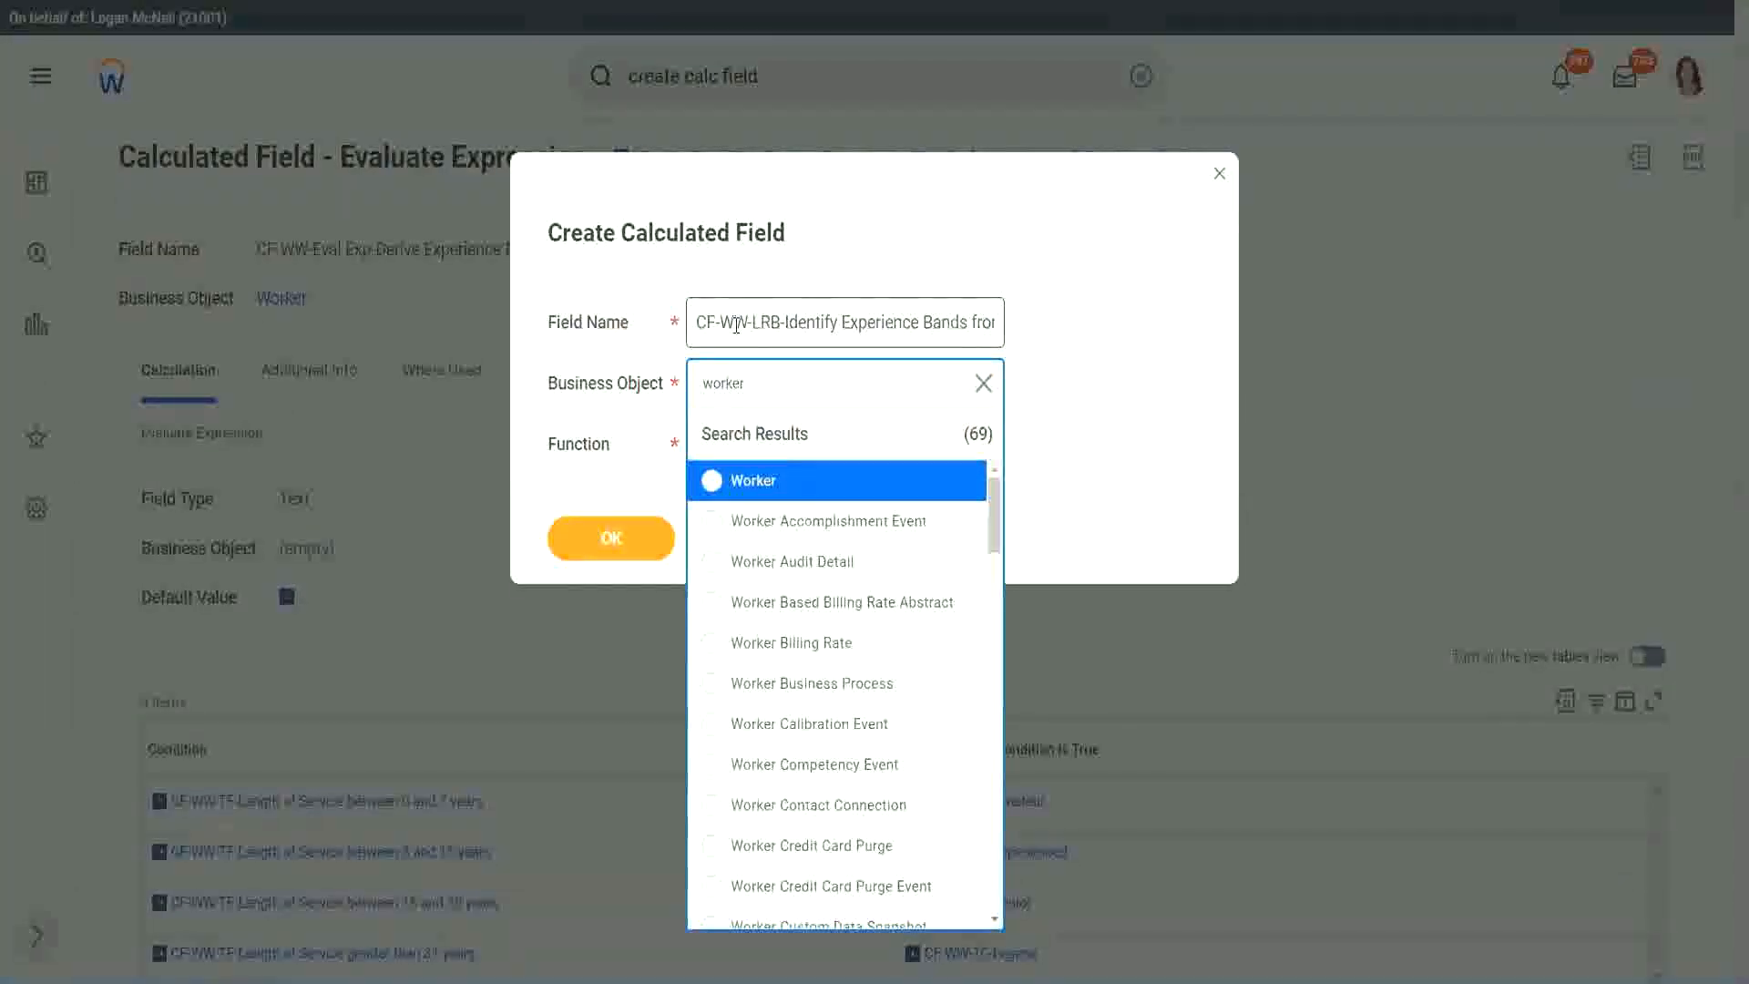
pyautogui.press('Return')
pyautogui.press('Tab')
pyautogui.write('lrb')
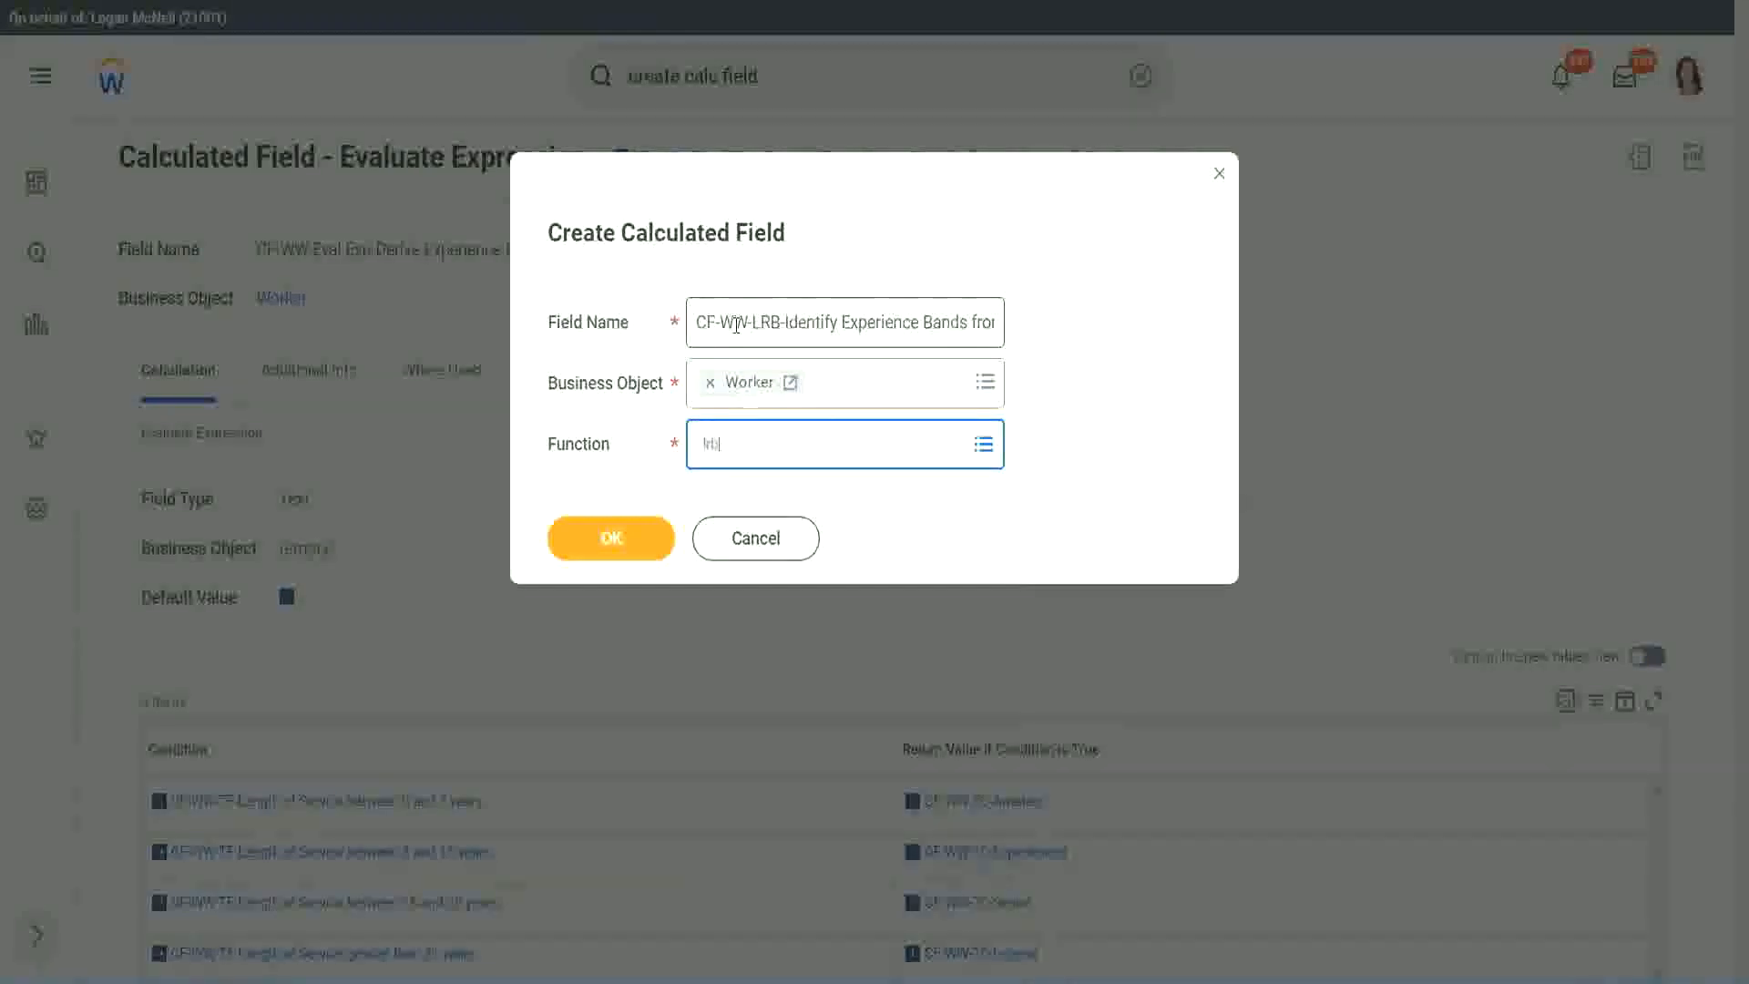
pyautogui.press('Return')
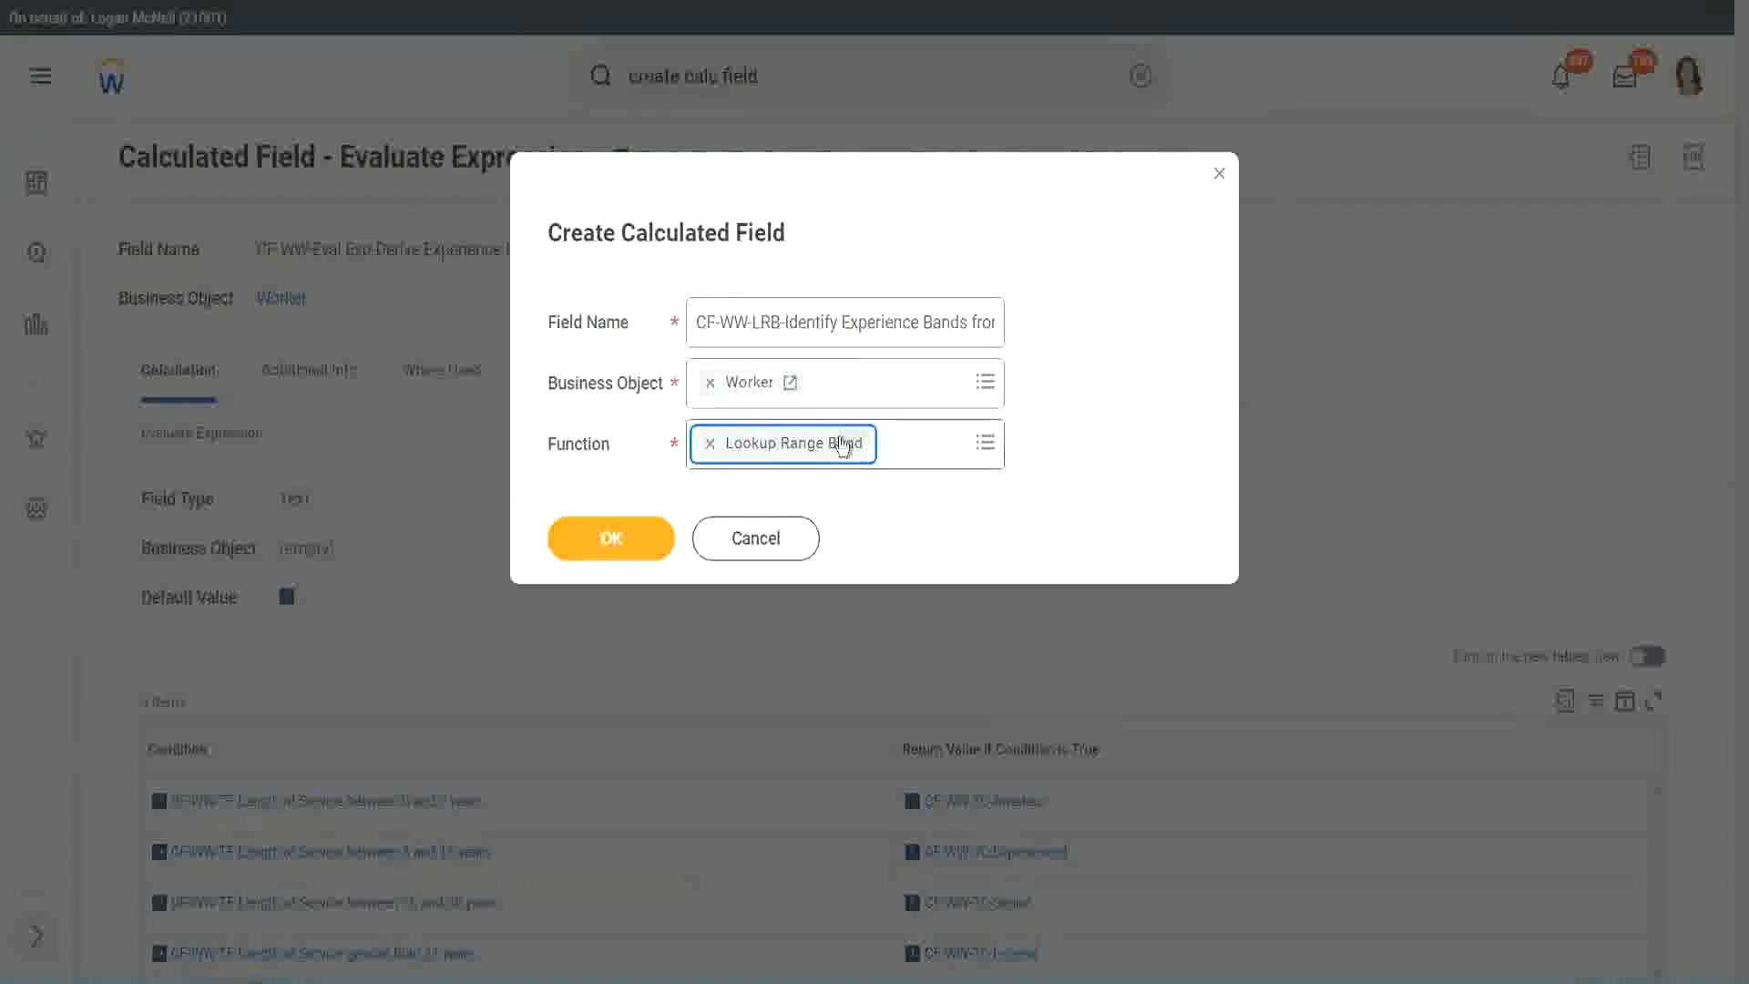
pyautogui.click(623, 541)
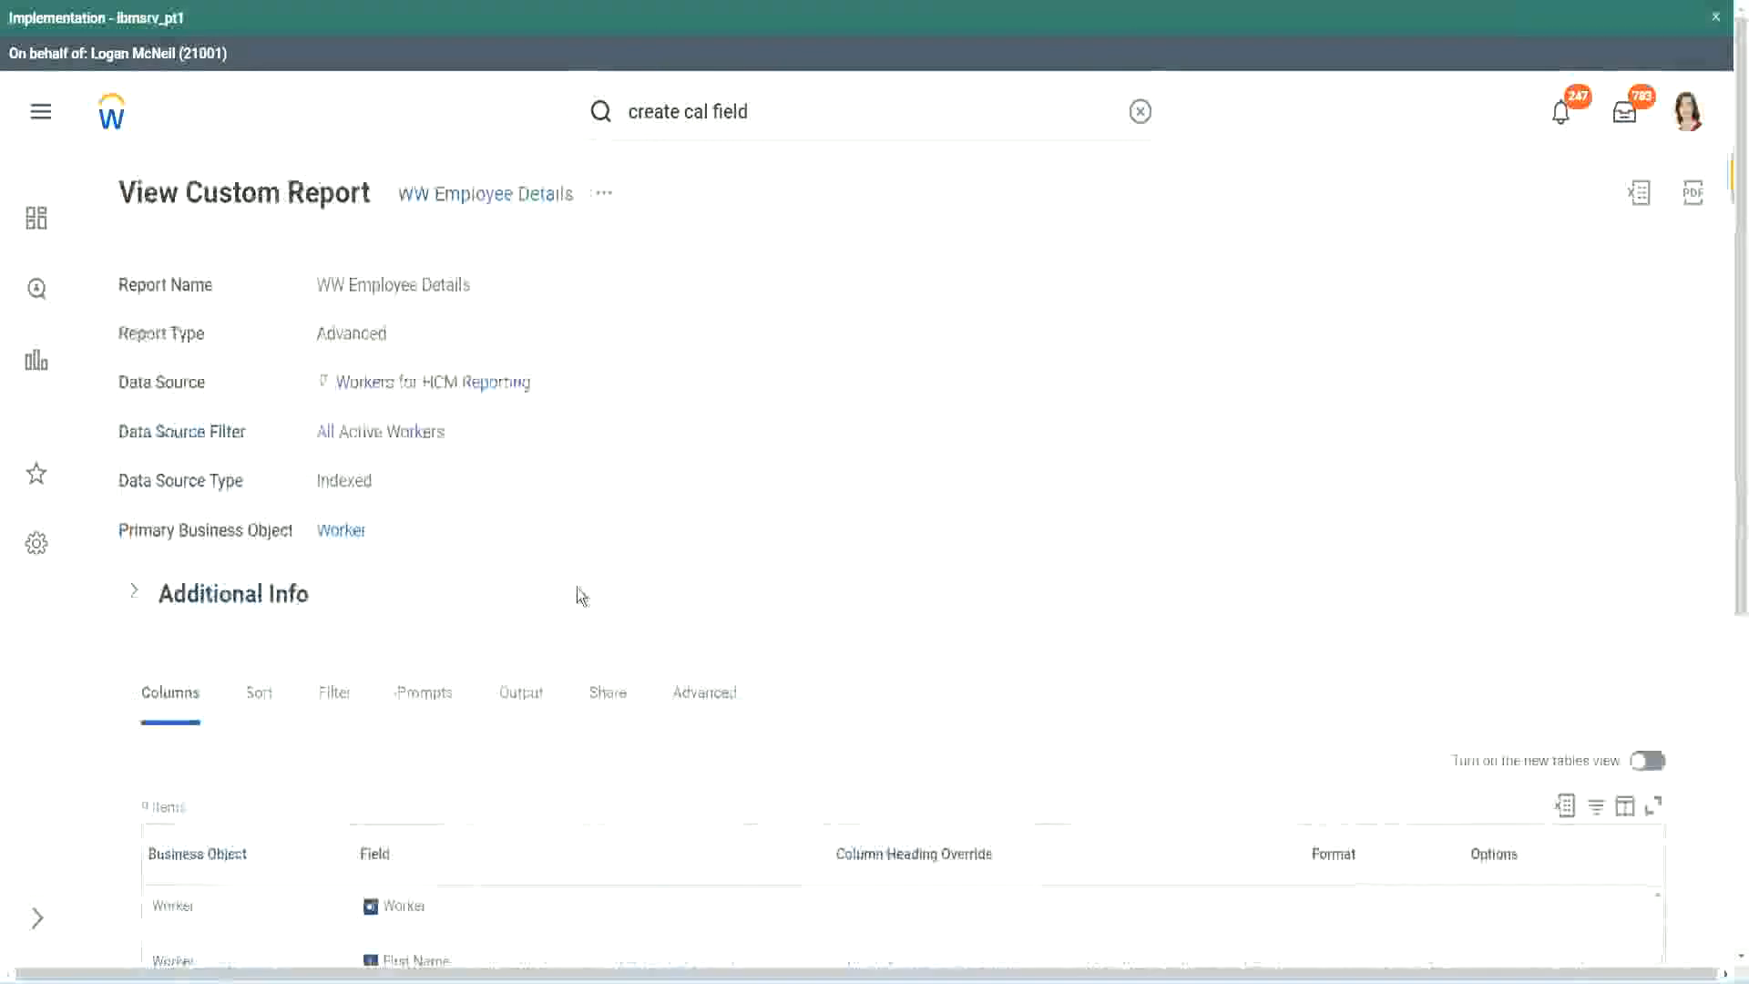
# Look up the years-of-service field in the WW Employee Details report and set Source Field to CF-WW-Convert Text To Number-Number of Years from Length of Service
pyautogui.scroll(-5, 571, 713)
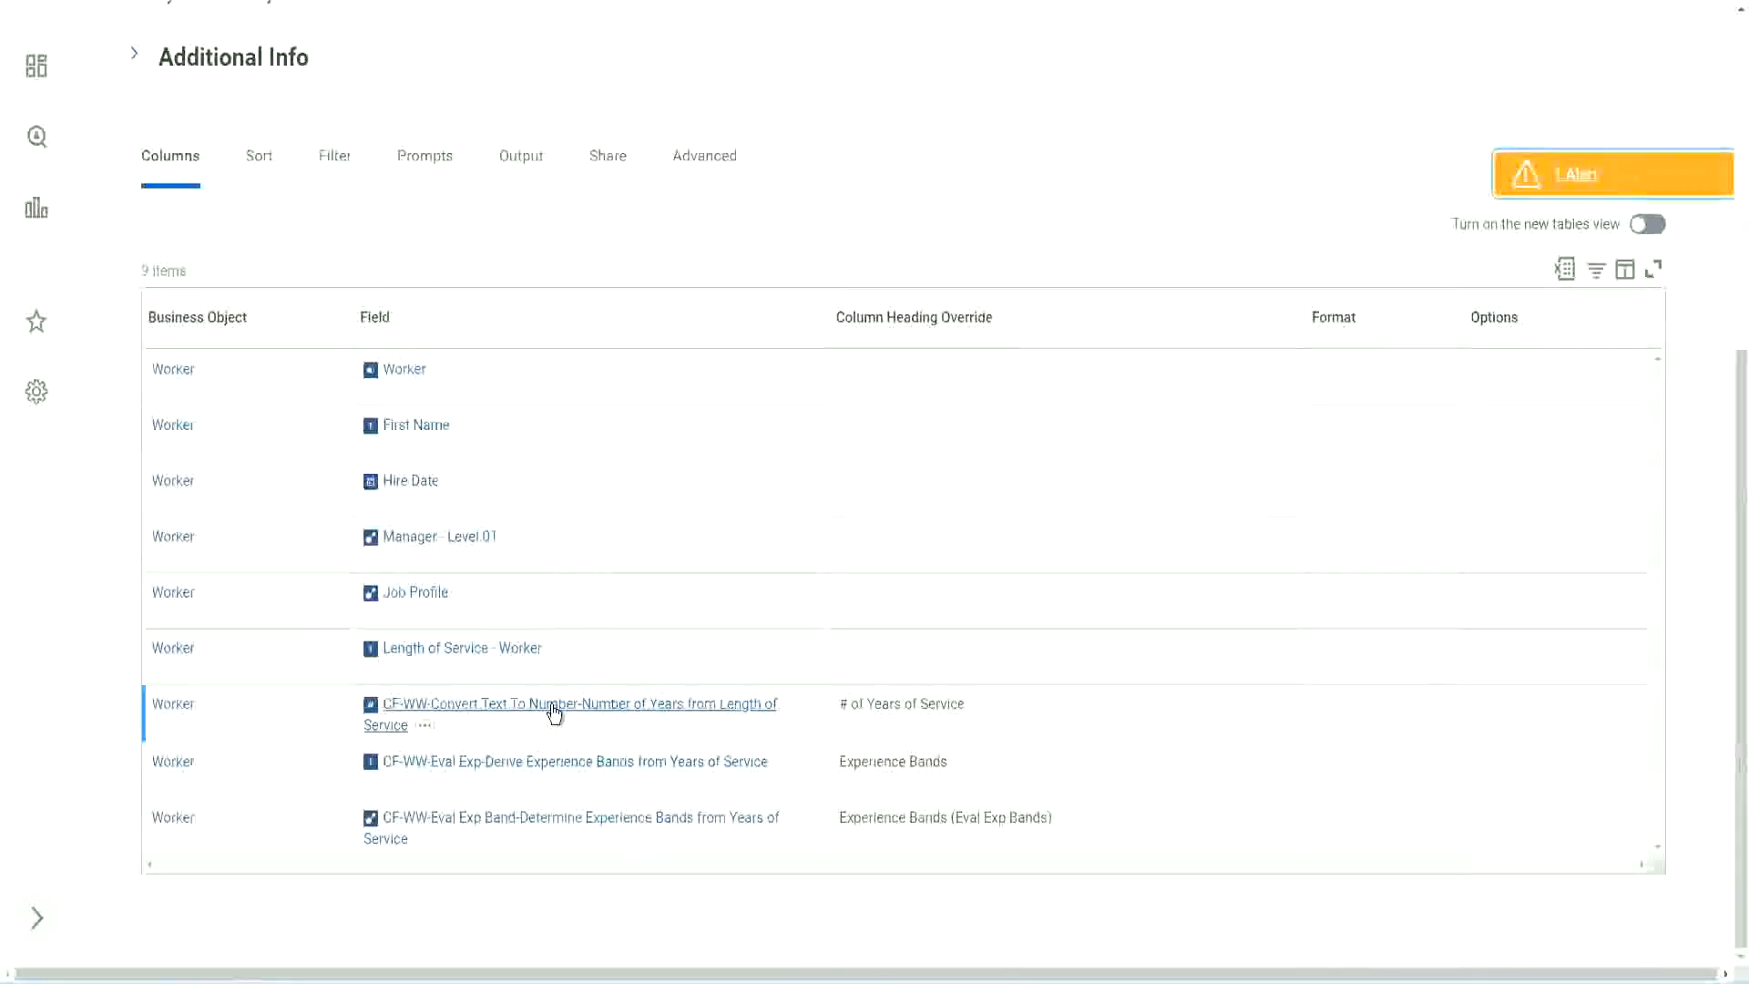
pyautogui.rightClick(551, 715)
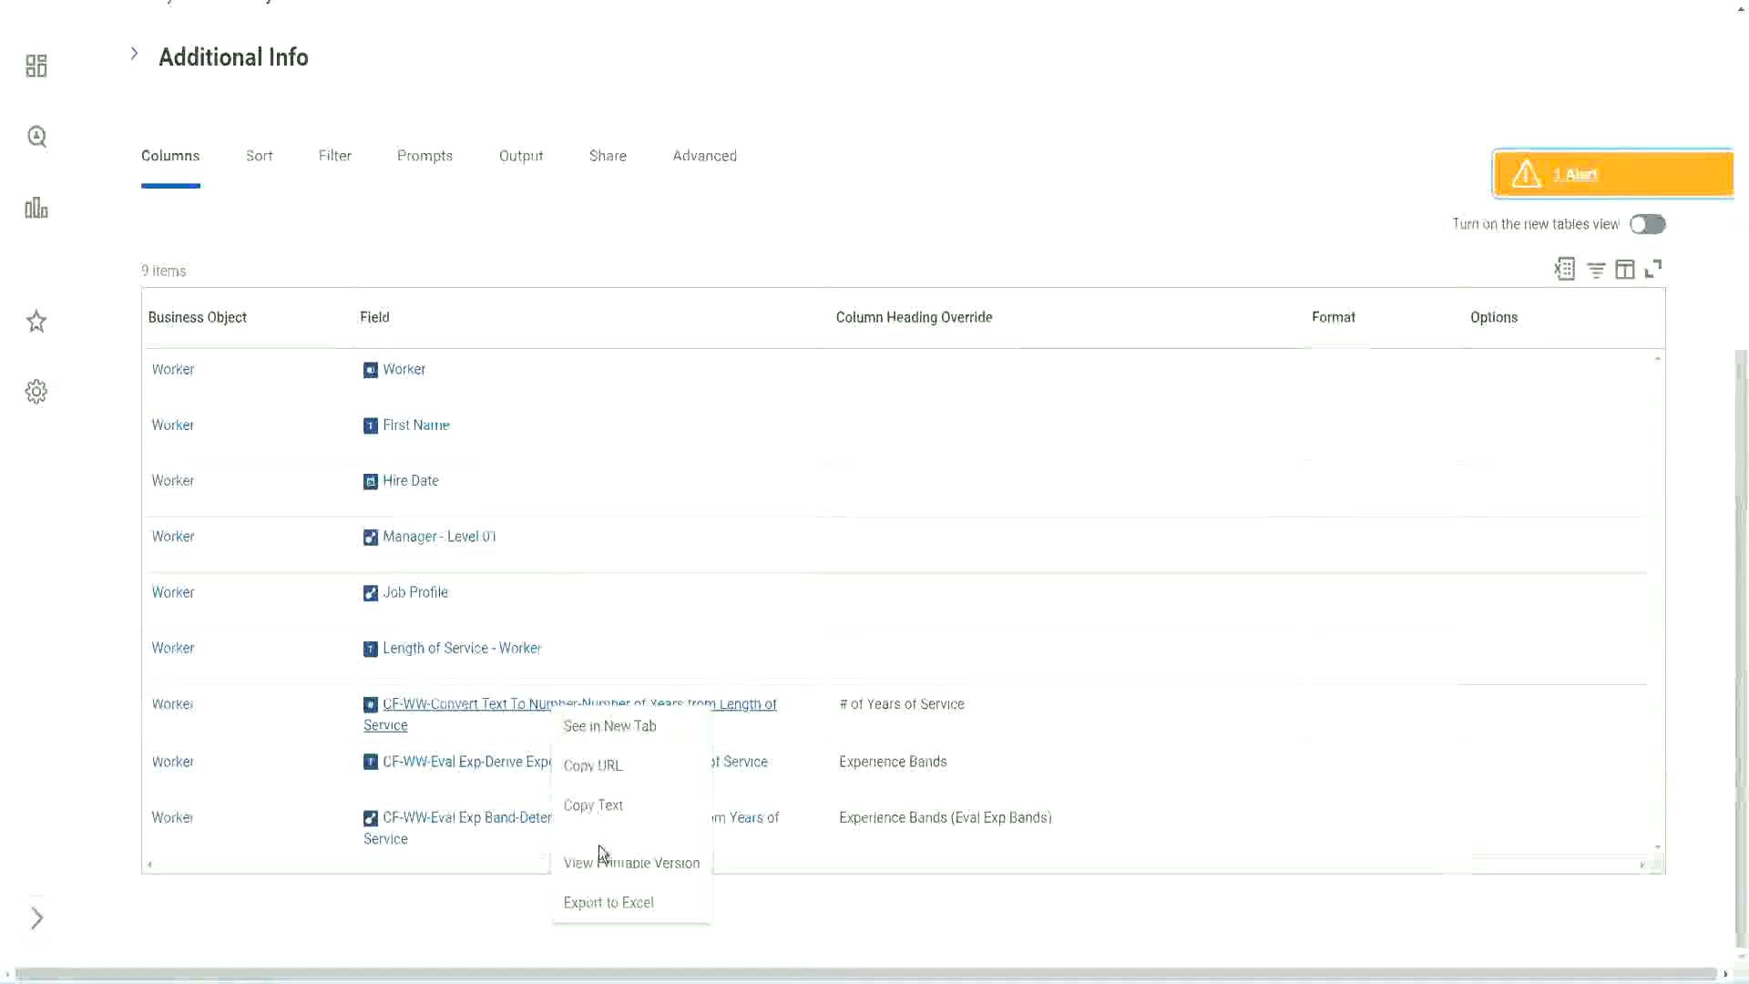
pyautogui.press('Escape')
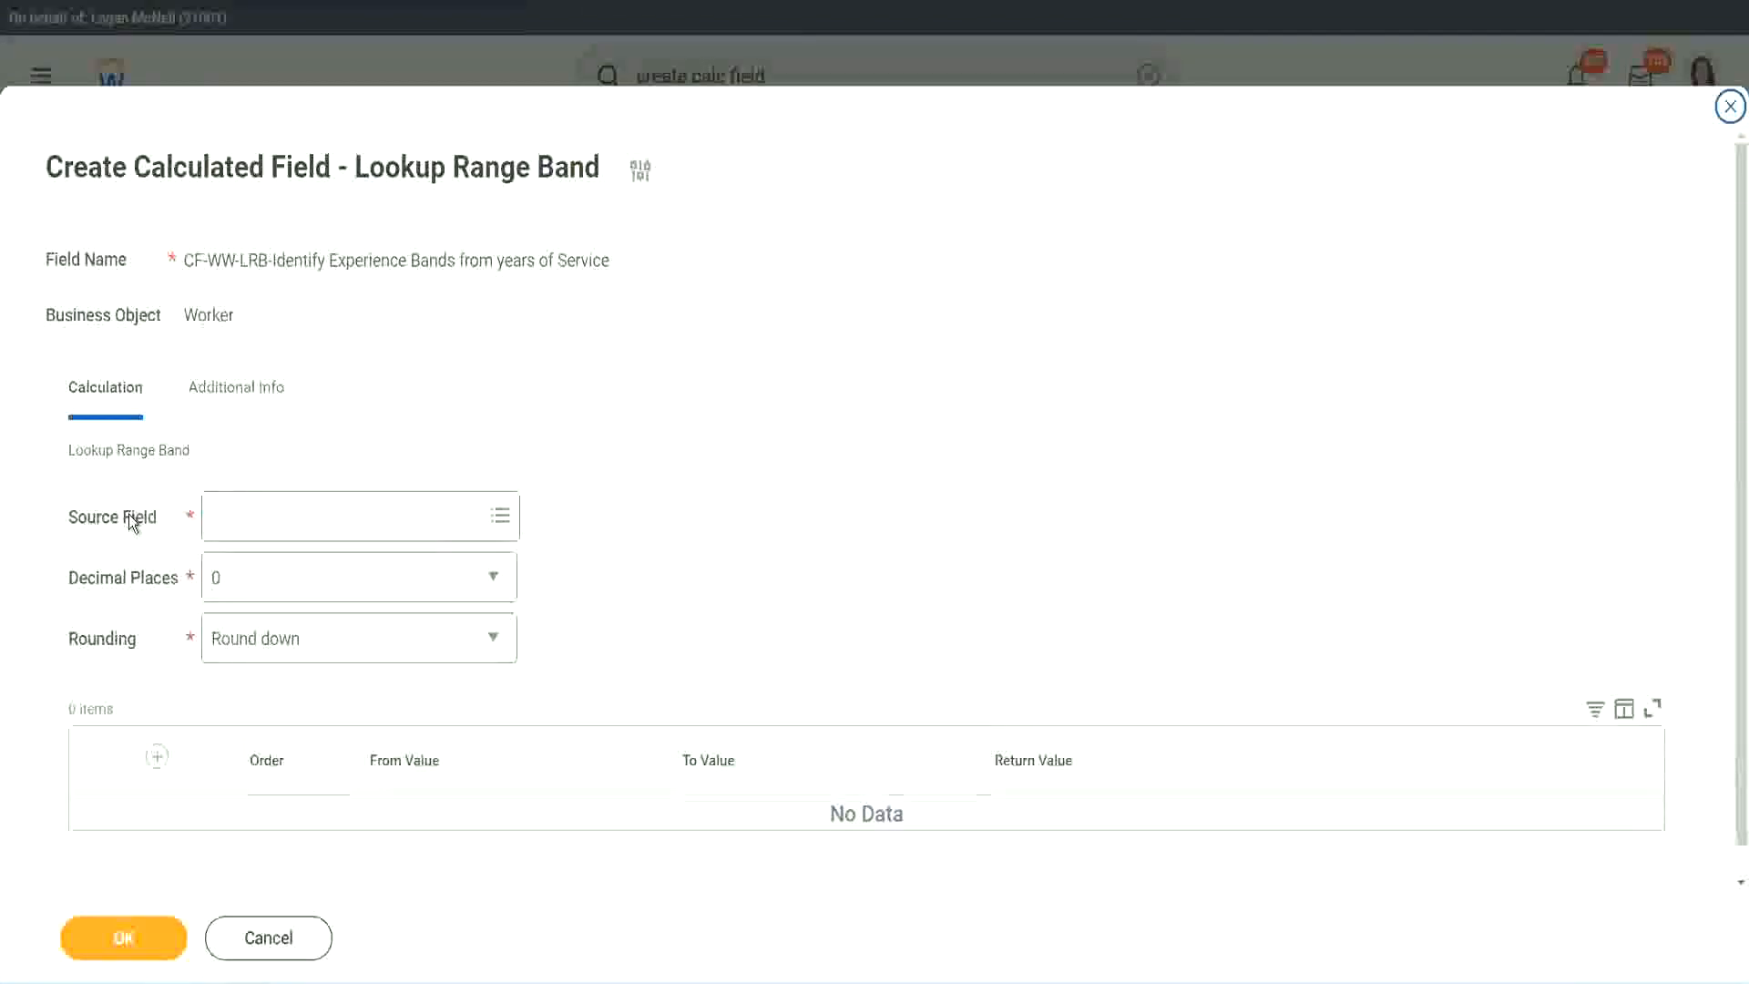
pyautogui.click(271, 518)
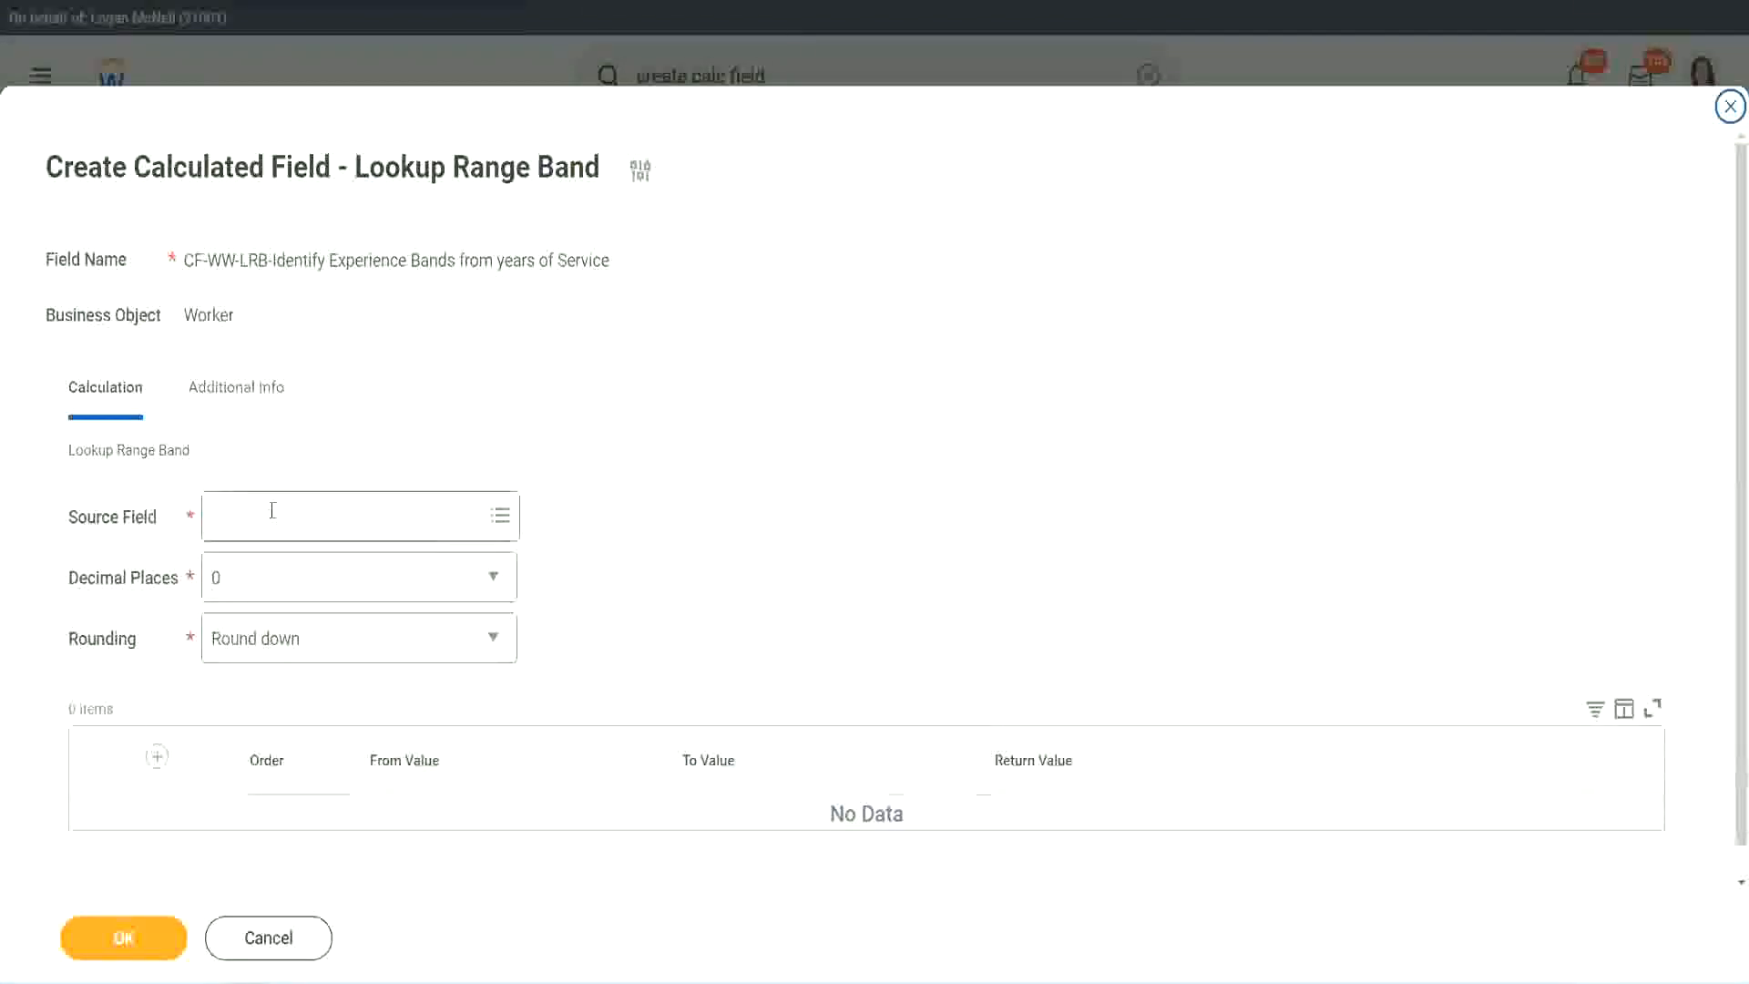
pyautogui.press('Return')
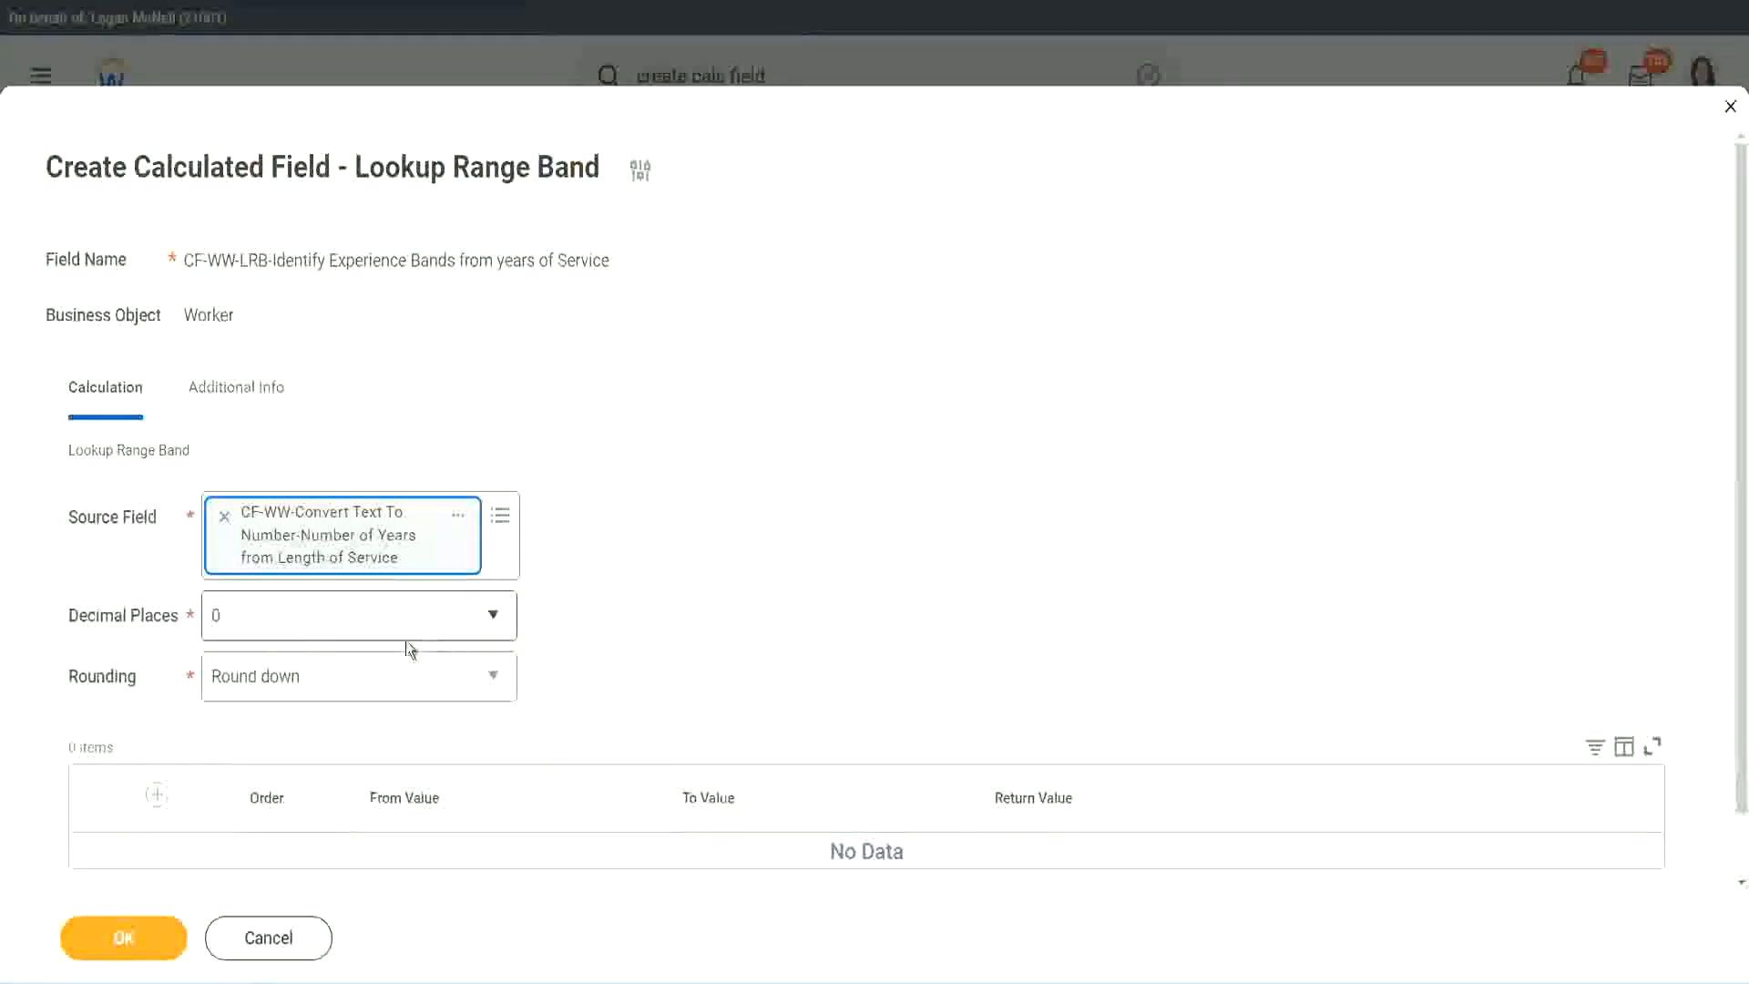
# Review the Decimal Places options, keeping 0, and set Rounding to Round
pyautogui.click(342, 626)
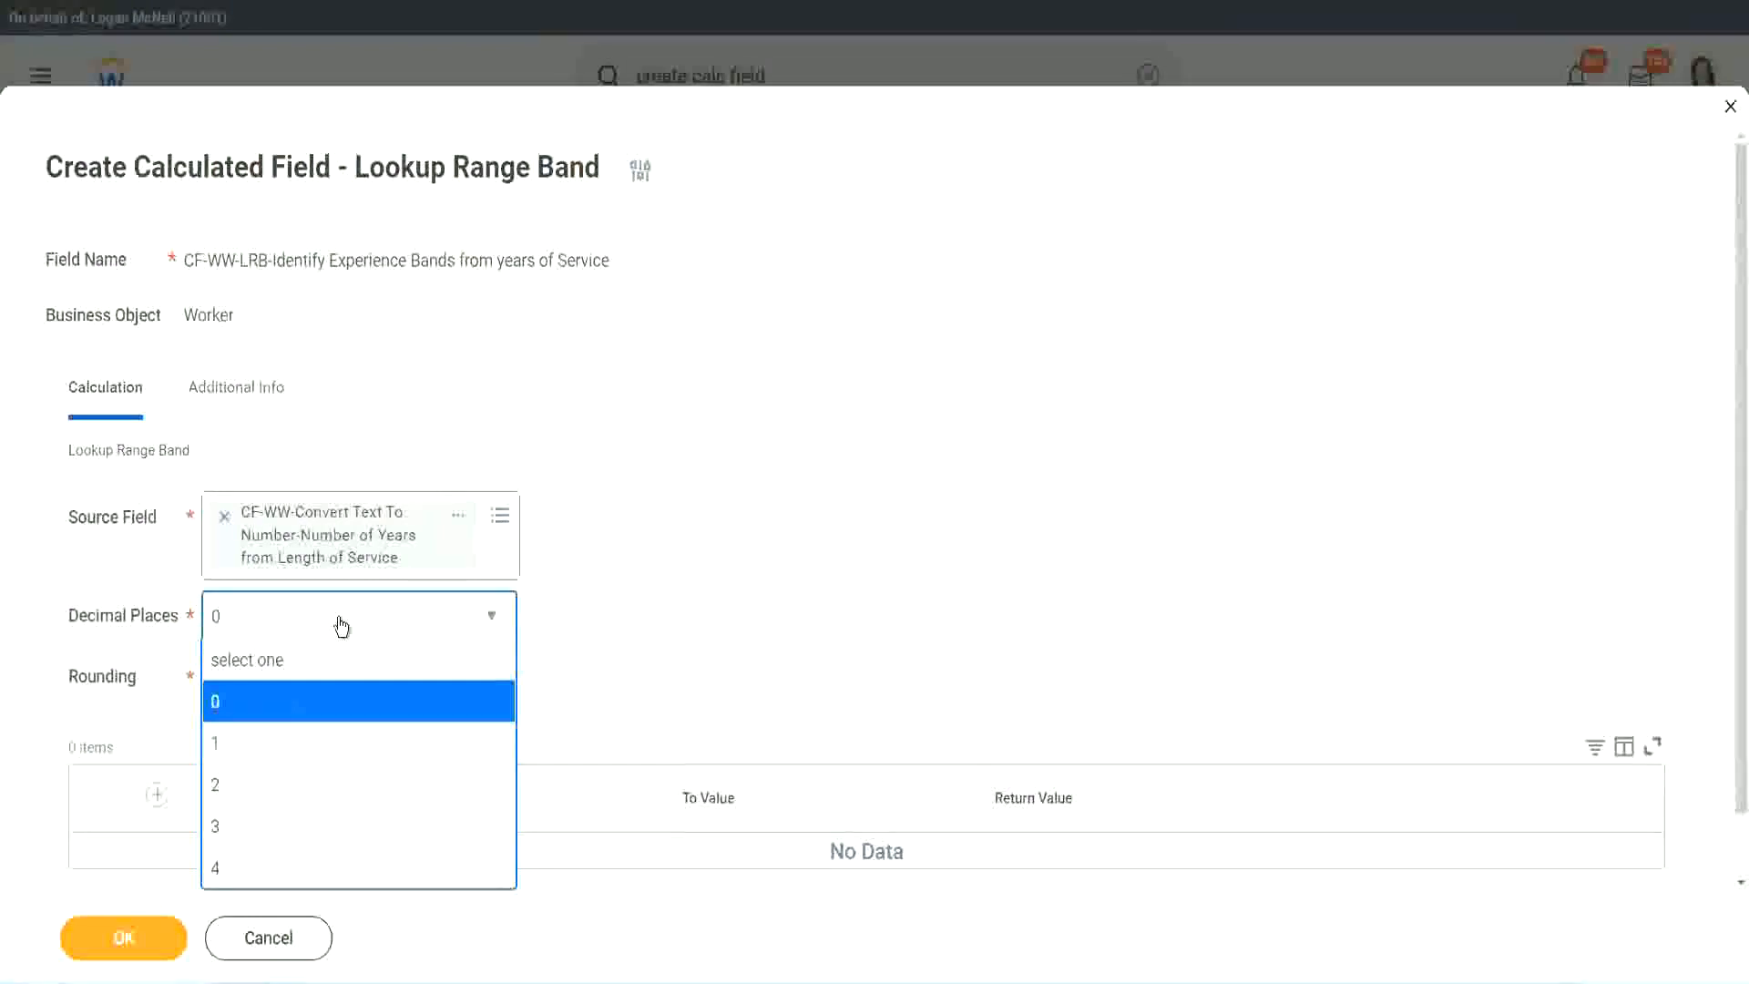
pyautogui.click(683, 605)
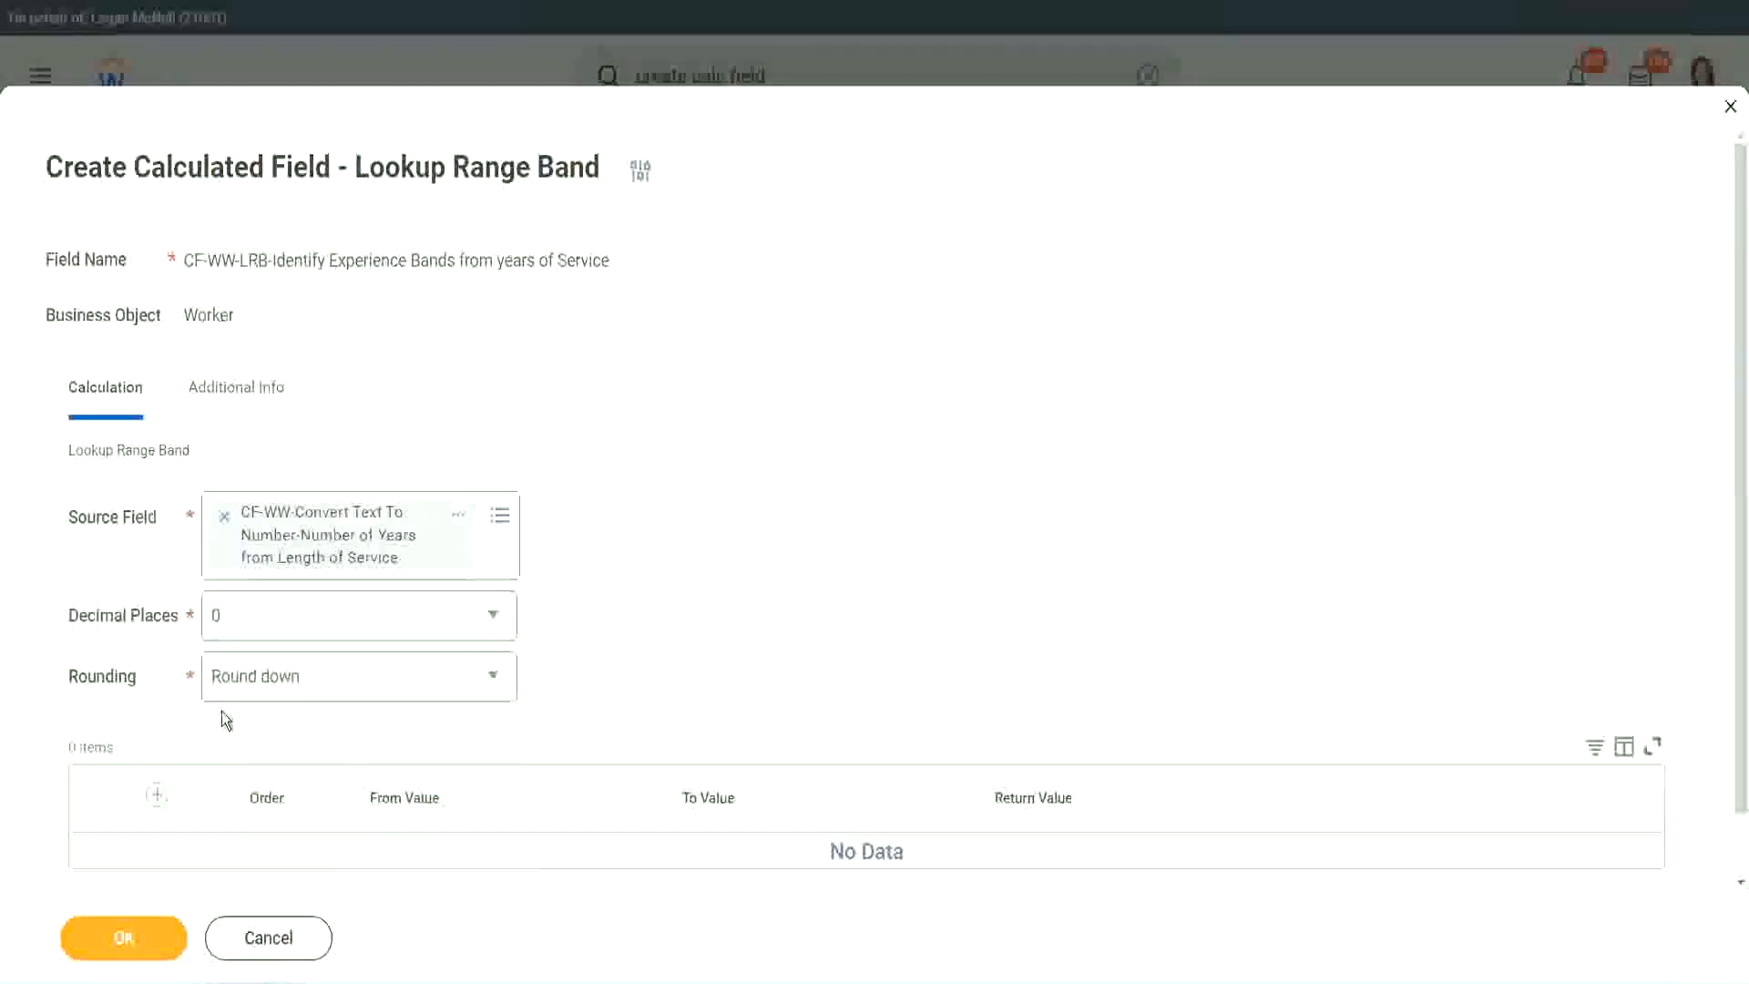
pyautogui.click(281, 683)
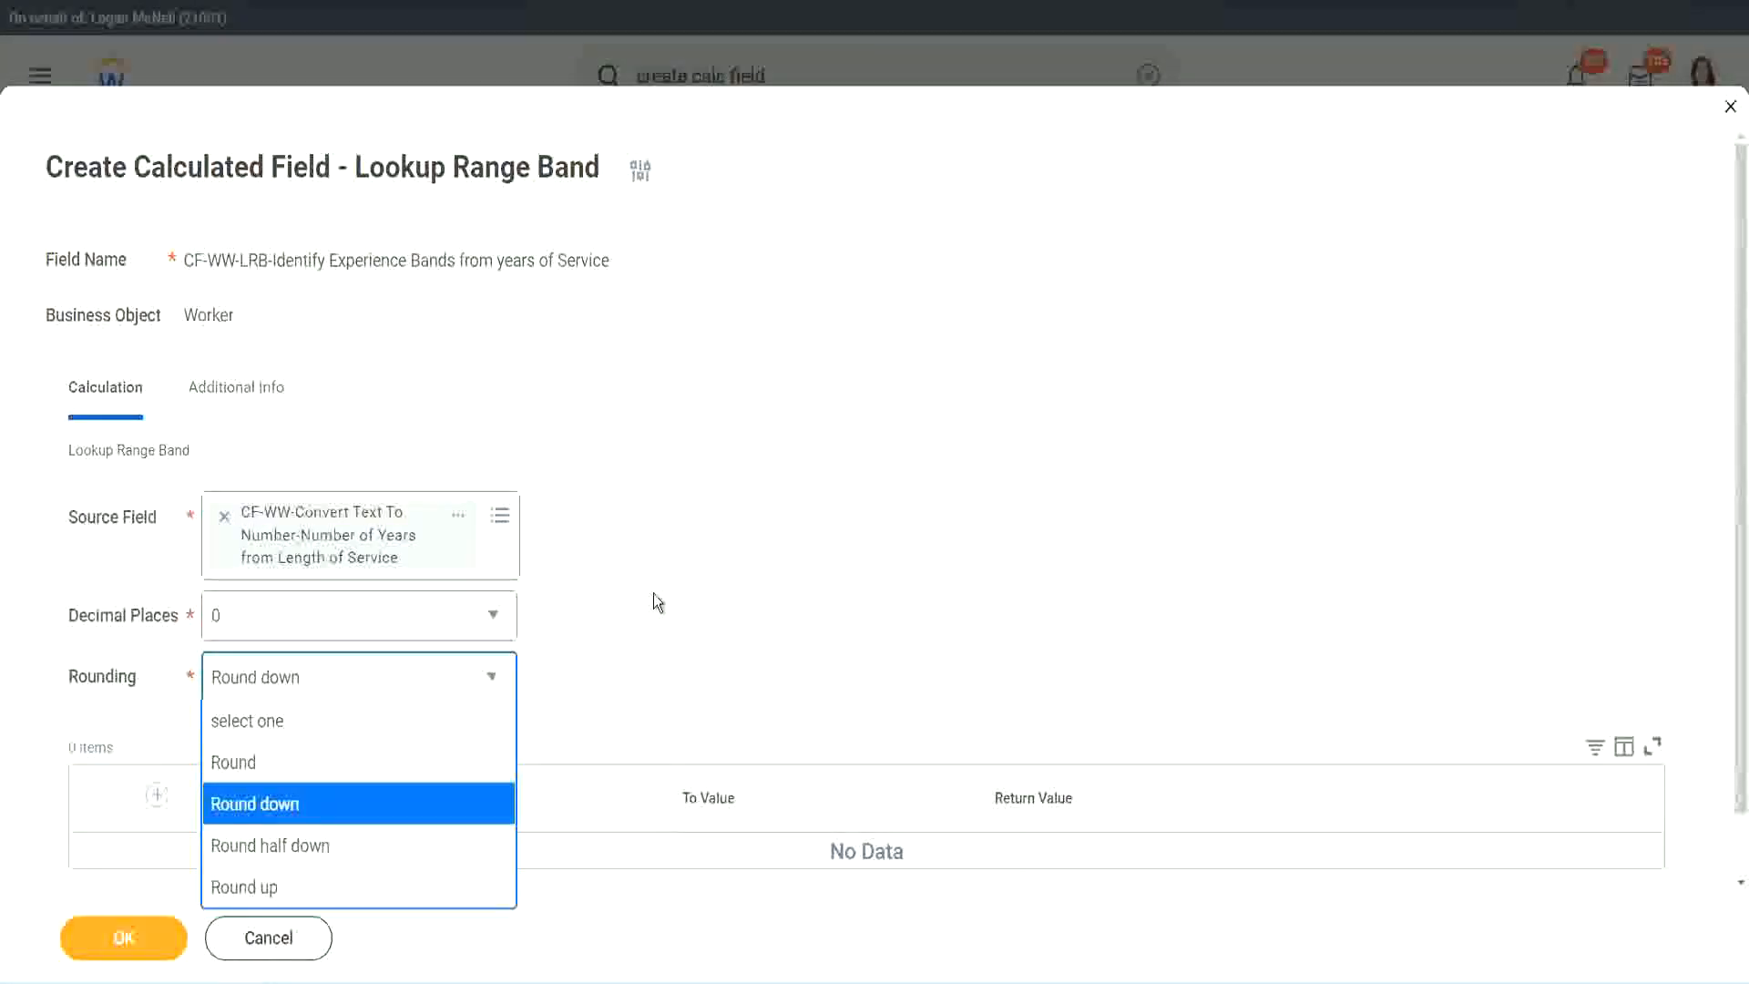
pyautogui.click(615, 671)
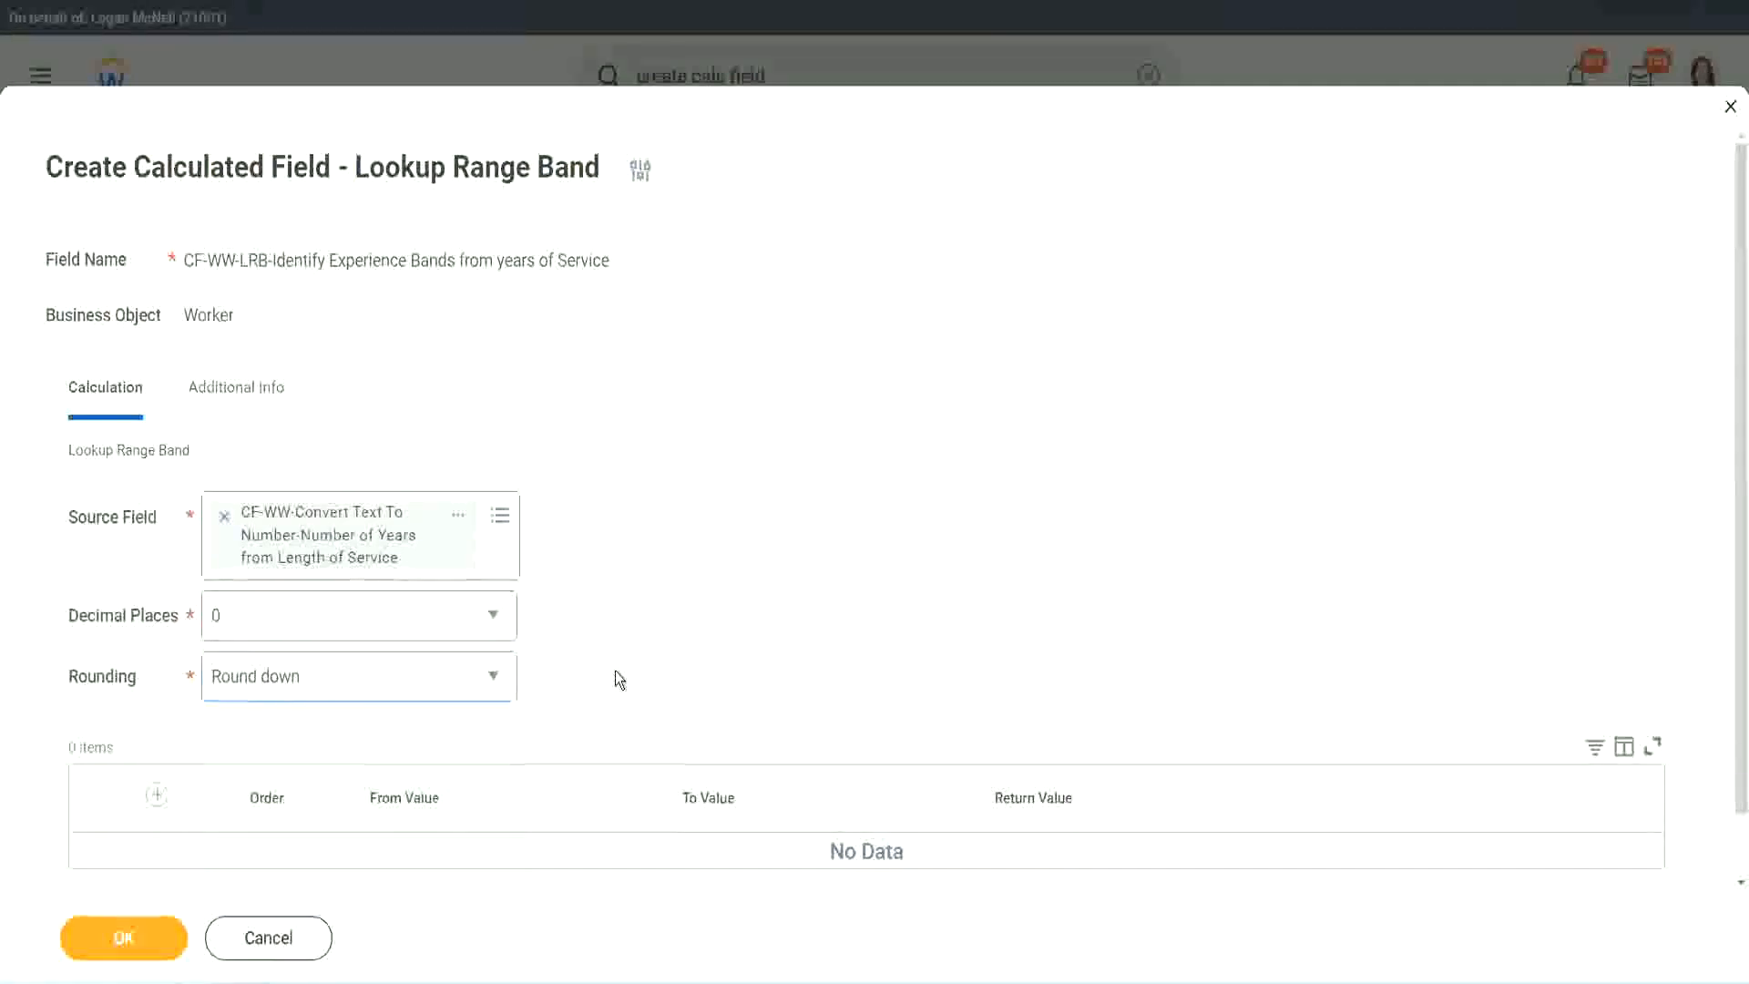
pyautogui.click(294, 676)
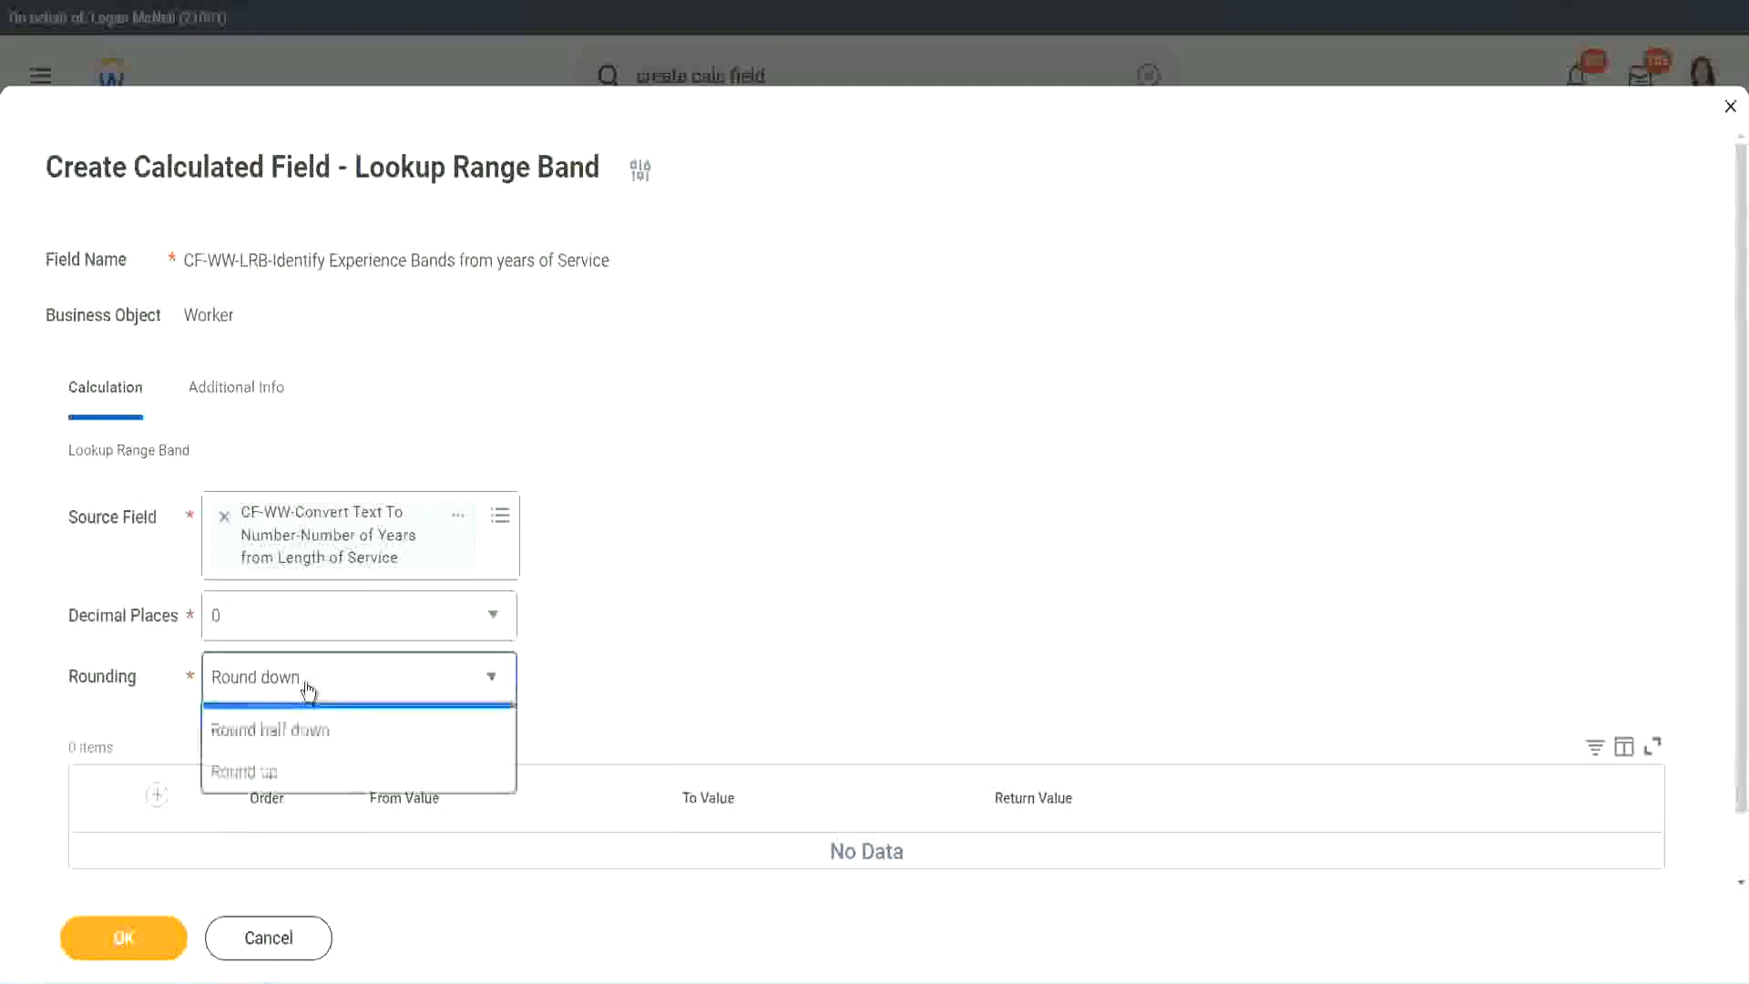
pyautogui.click(297, 762)
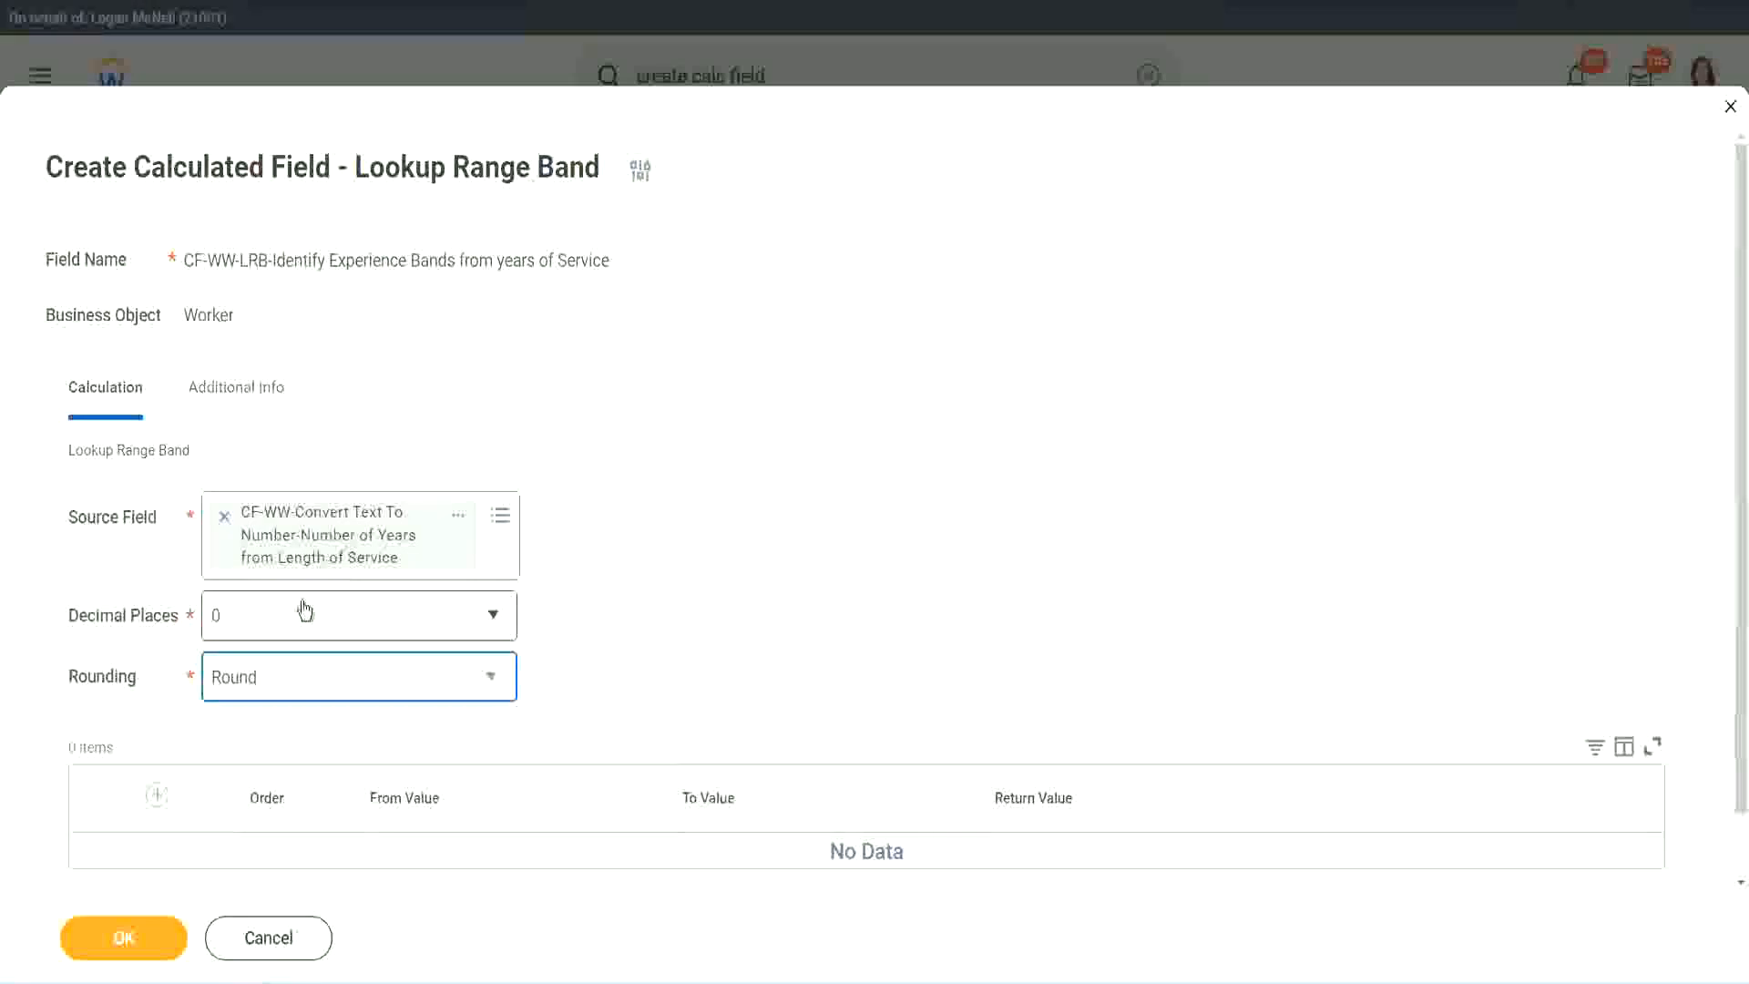
# Add the first range band with From Value 0, To Value 7 and Return Value "Amateur"
pyautogui.click(160, 797)
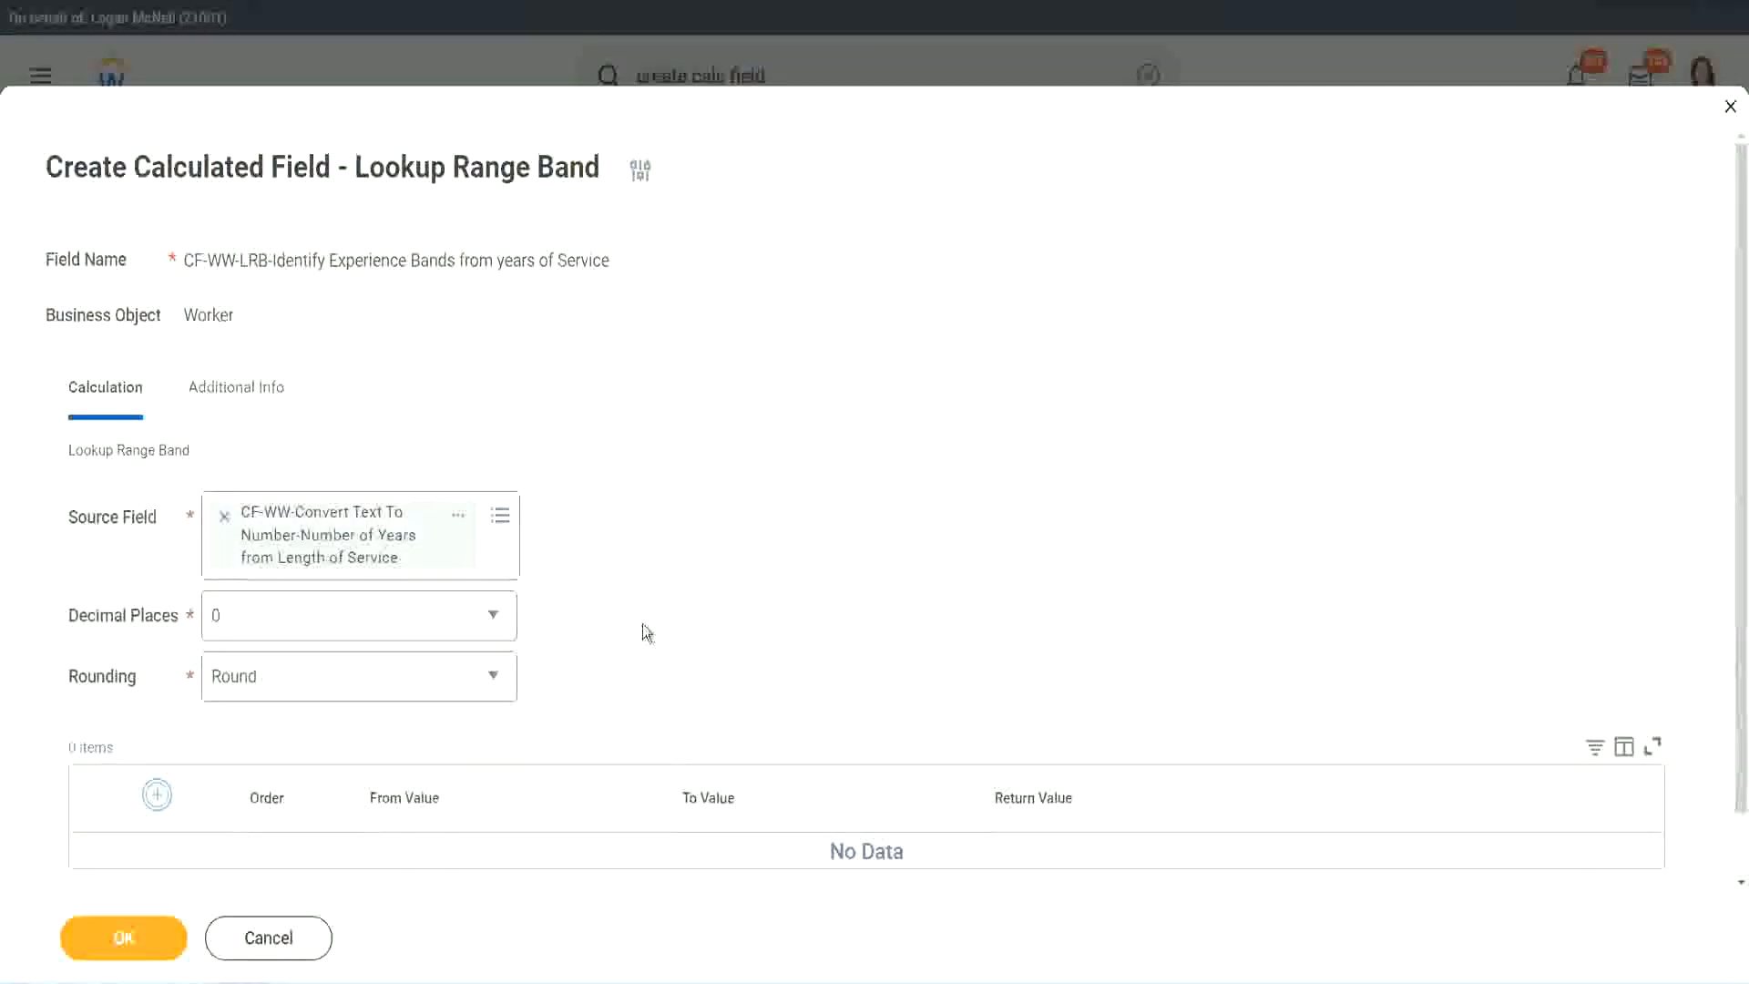
pyautogui.scroll(-2, 729, 540)
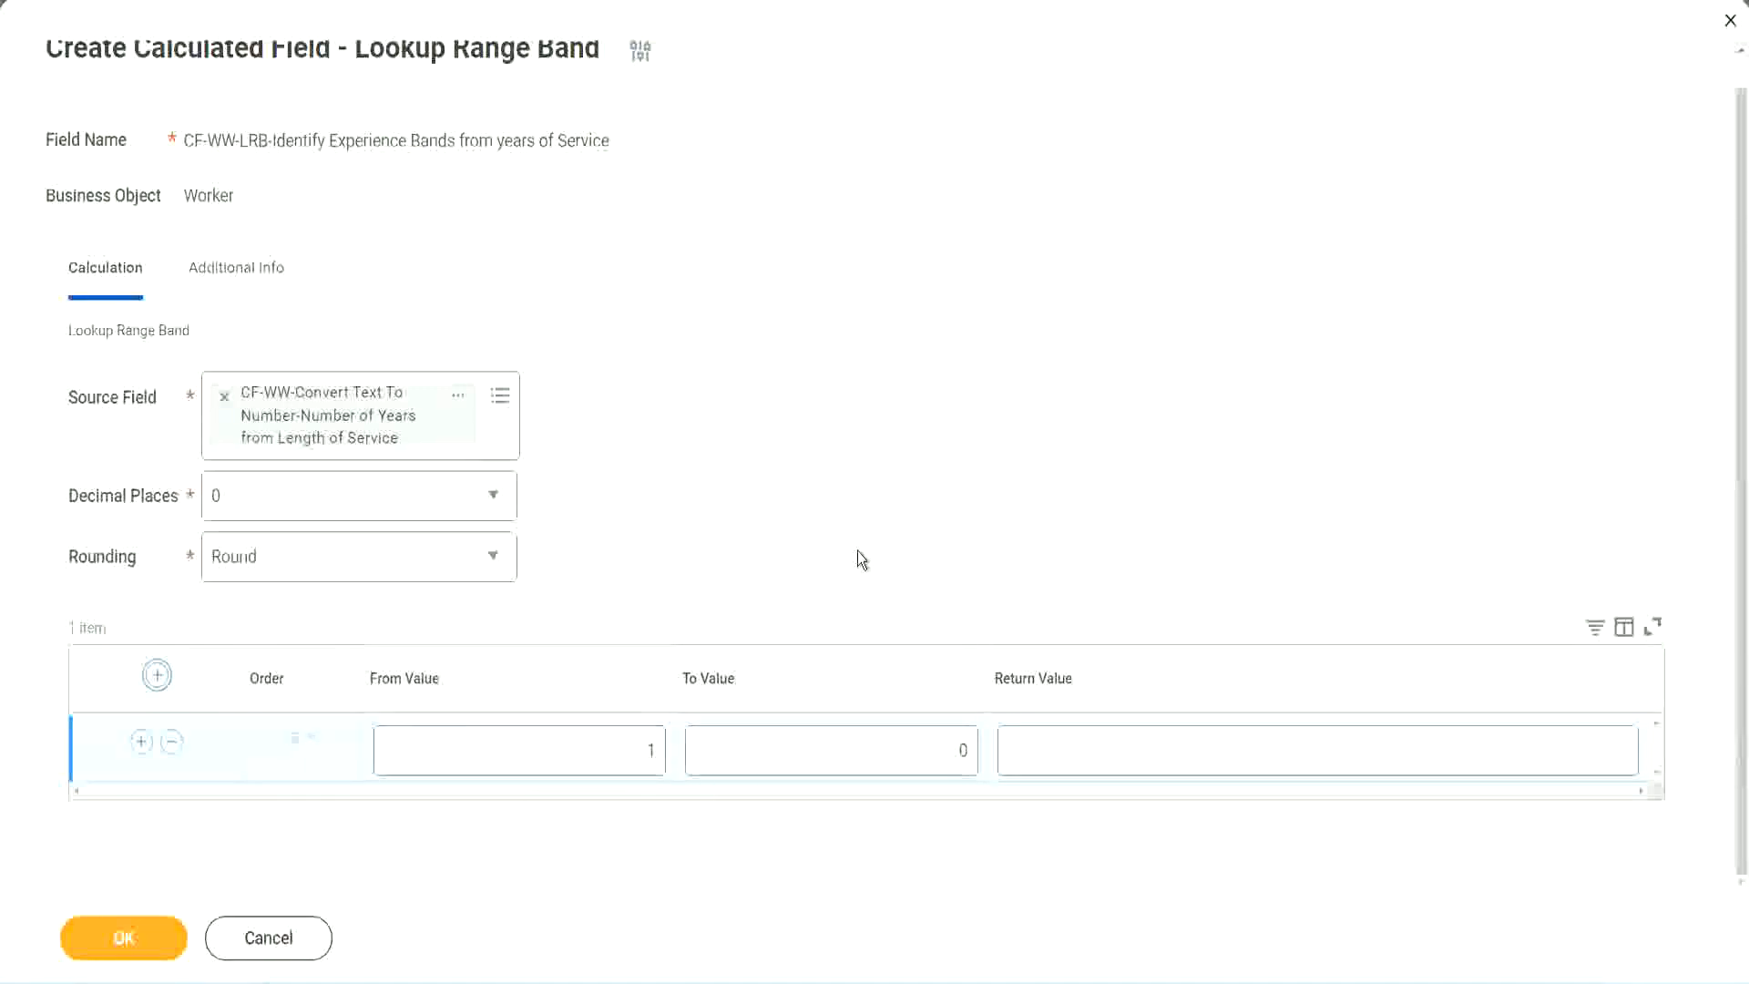
pyautogui.click(638, 754)
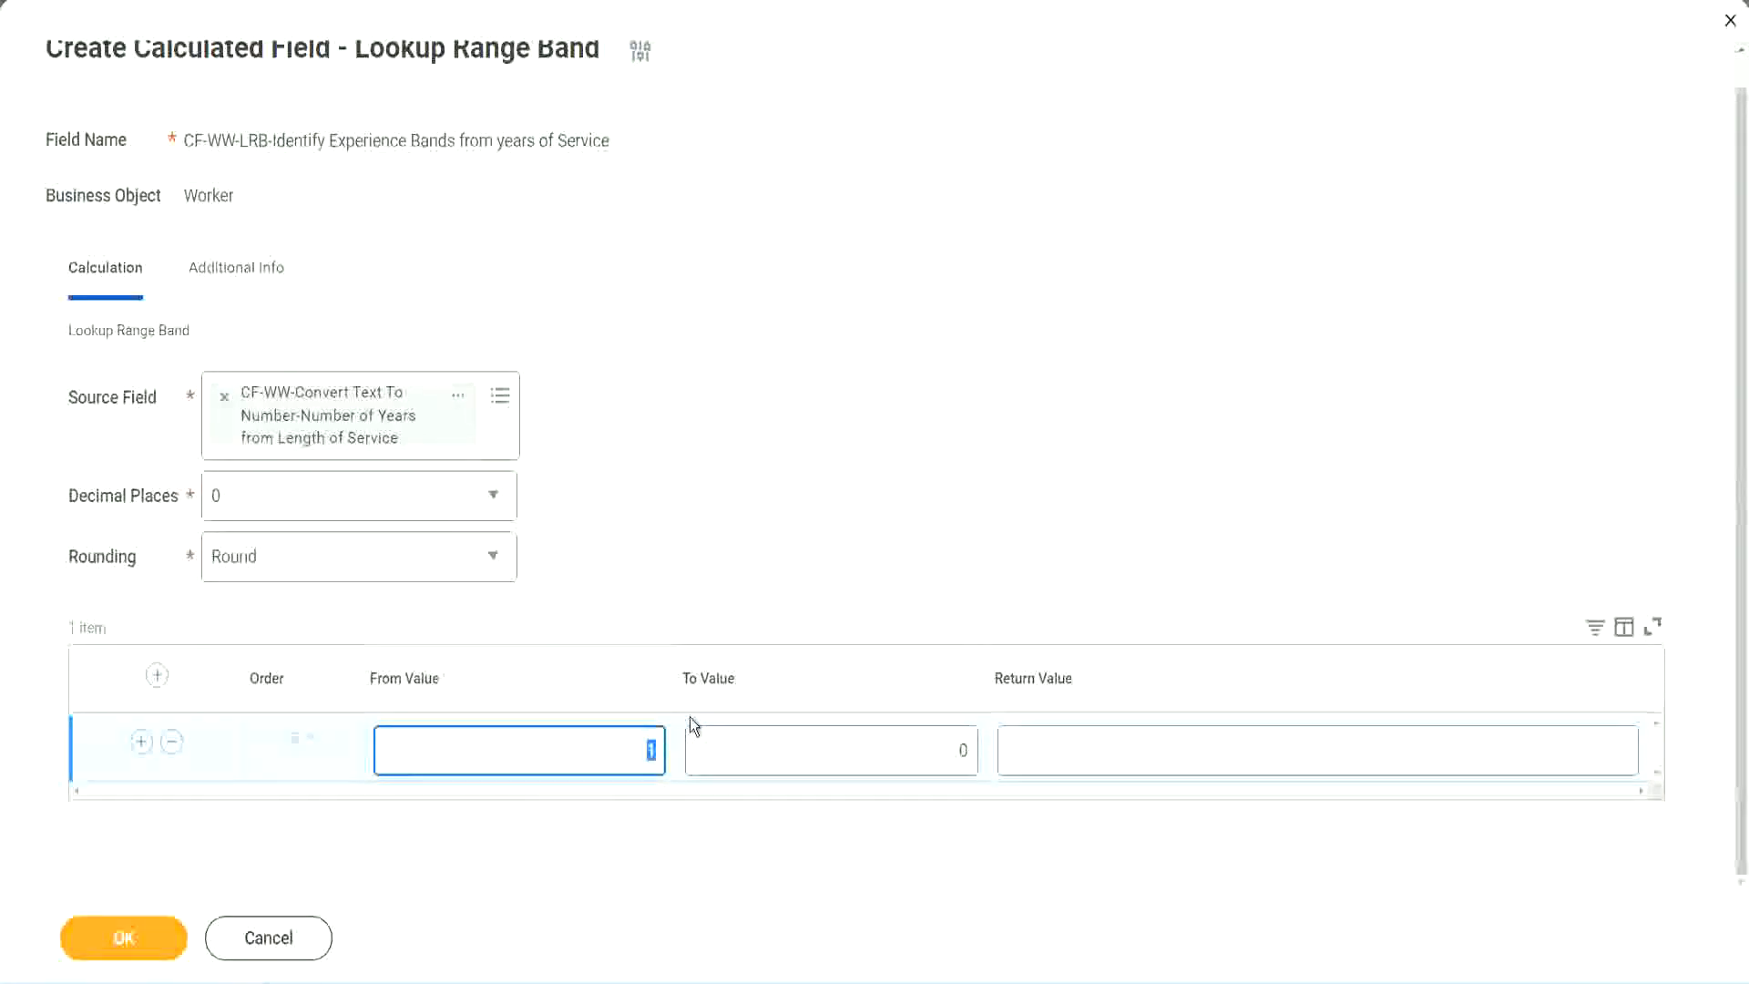
pyautogui.write('0')
pyautogui.press('Tab')
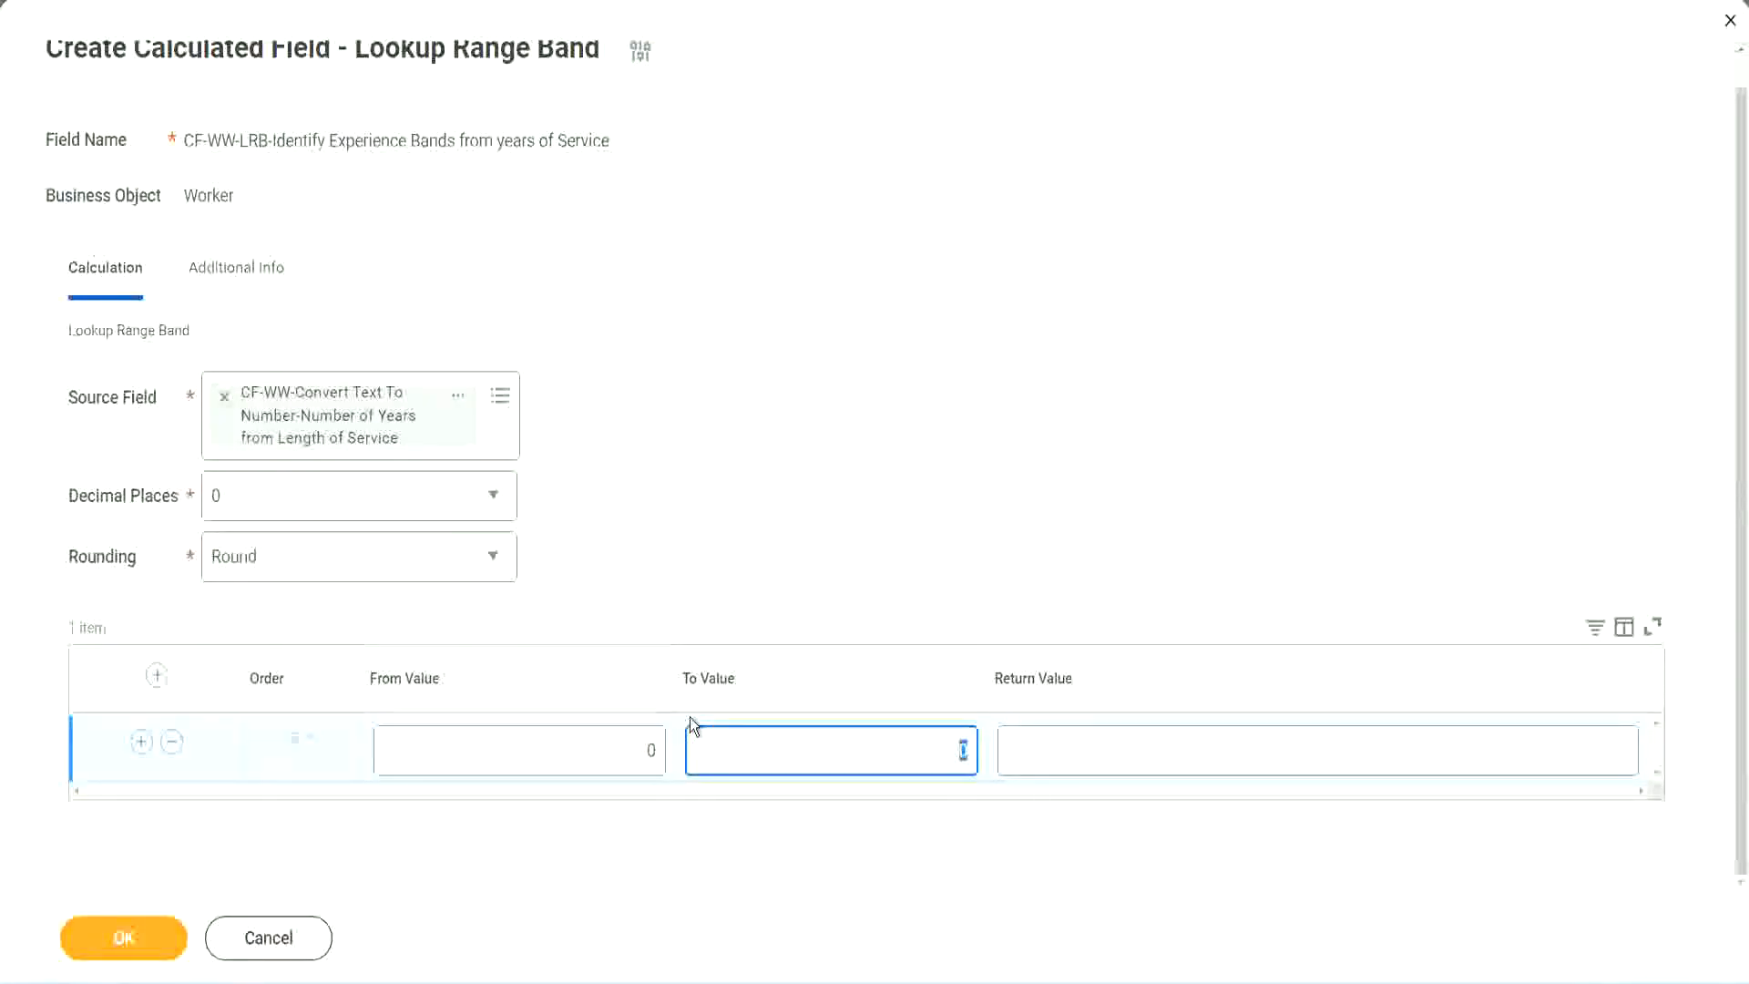
pyautogui.write('7')
pyautogui.press('Tab')
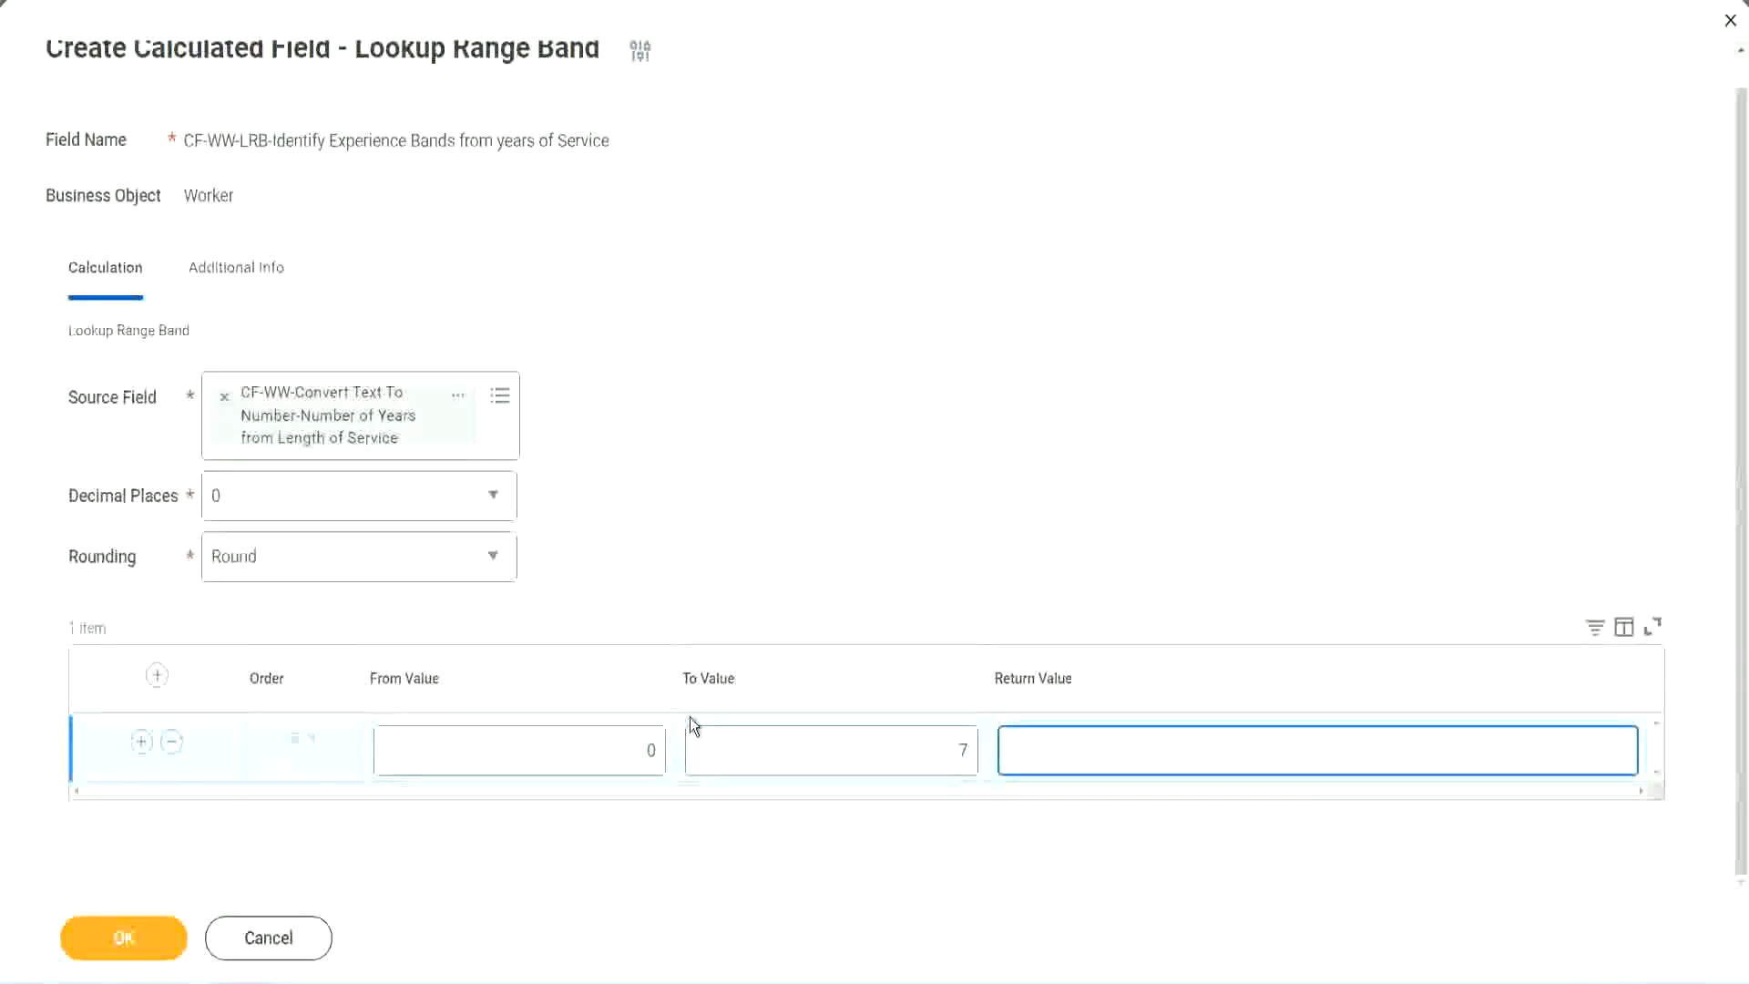
pyautogui.write('Amateur')
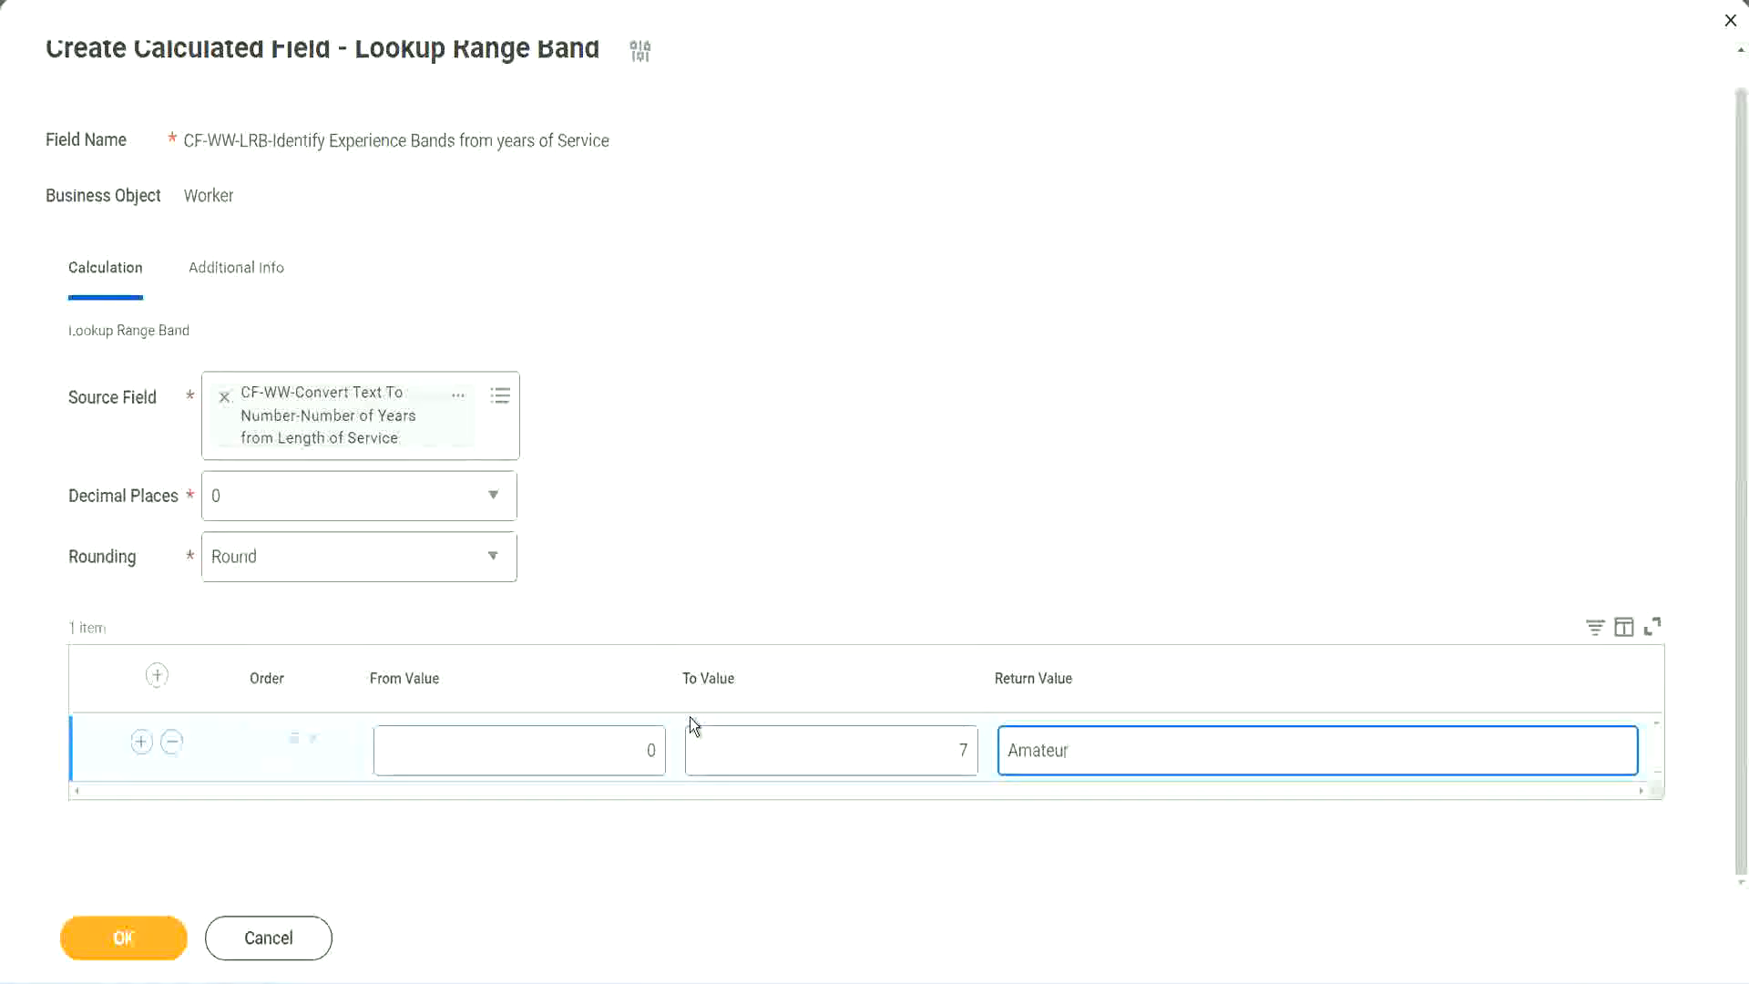
pyautogui.click(605, 764)
pyautogui.click(936, 735)
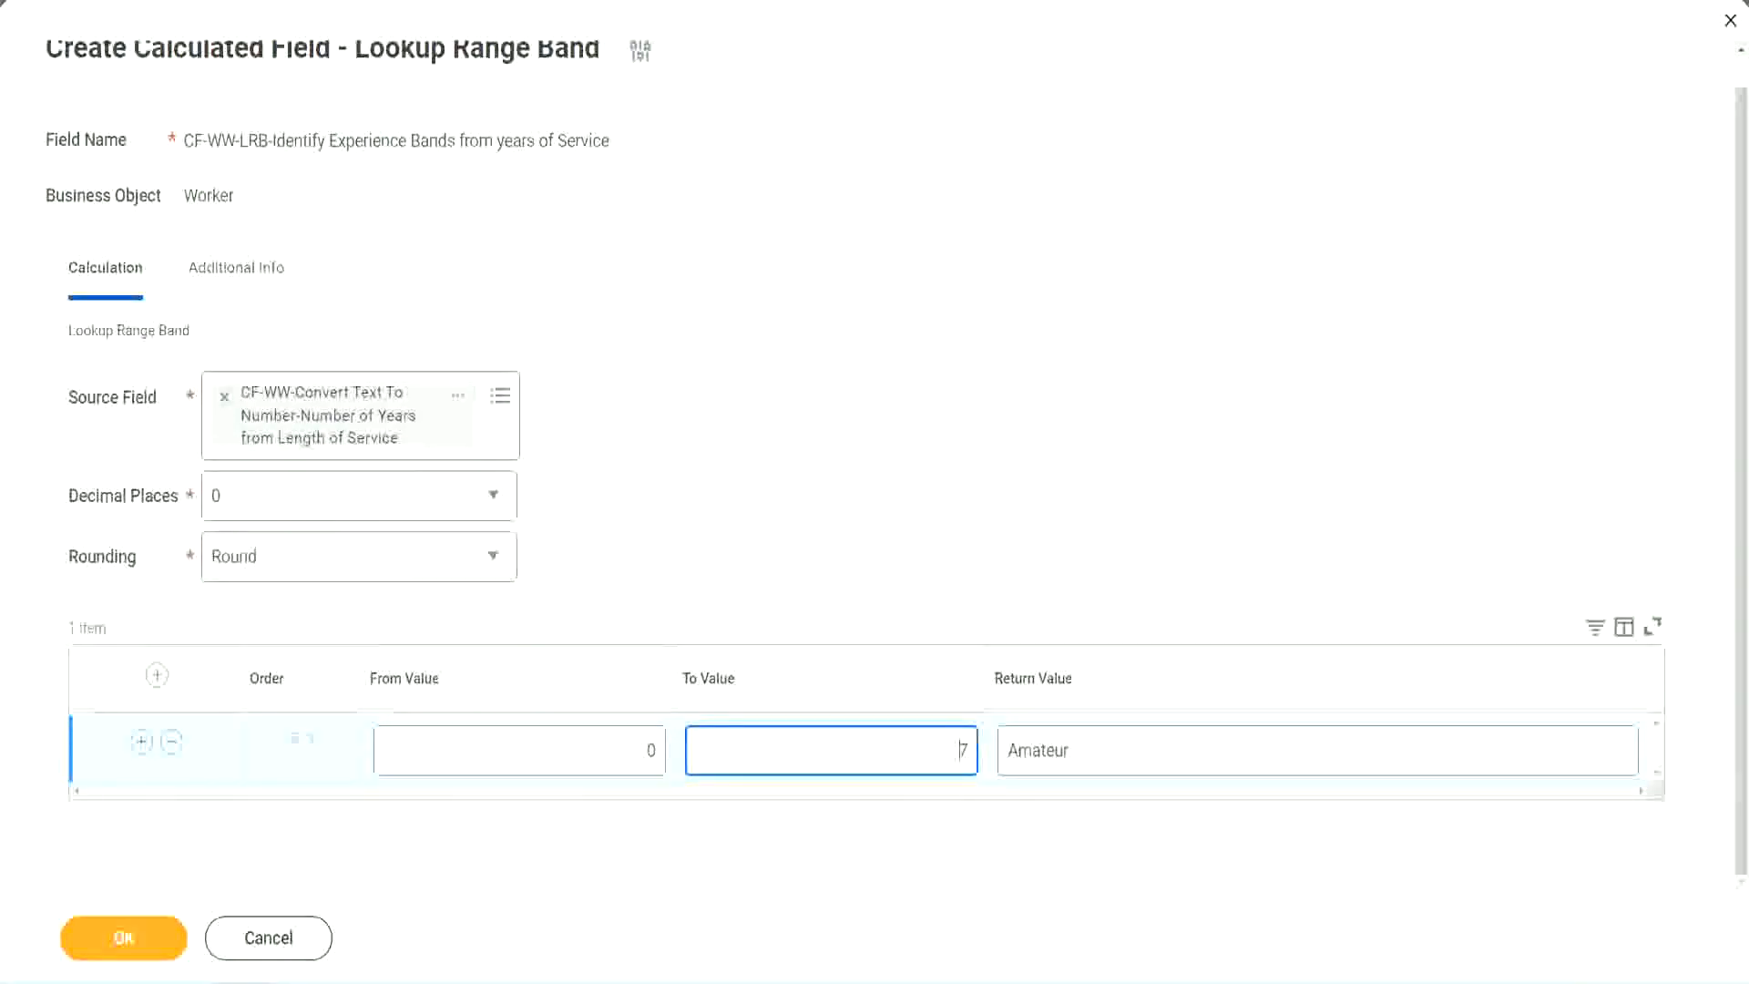
pyautogui.moveTo(732, 635); pyautogui.dragTo(438, 454)
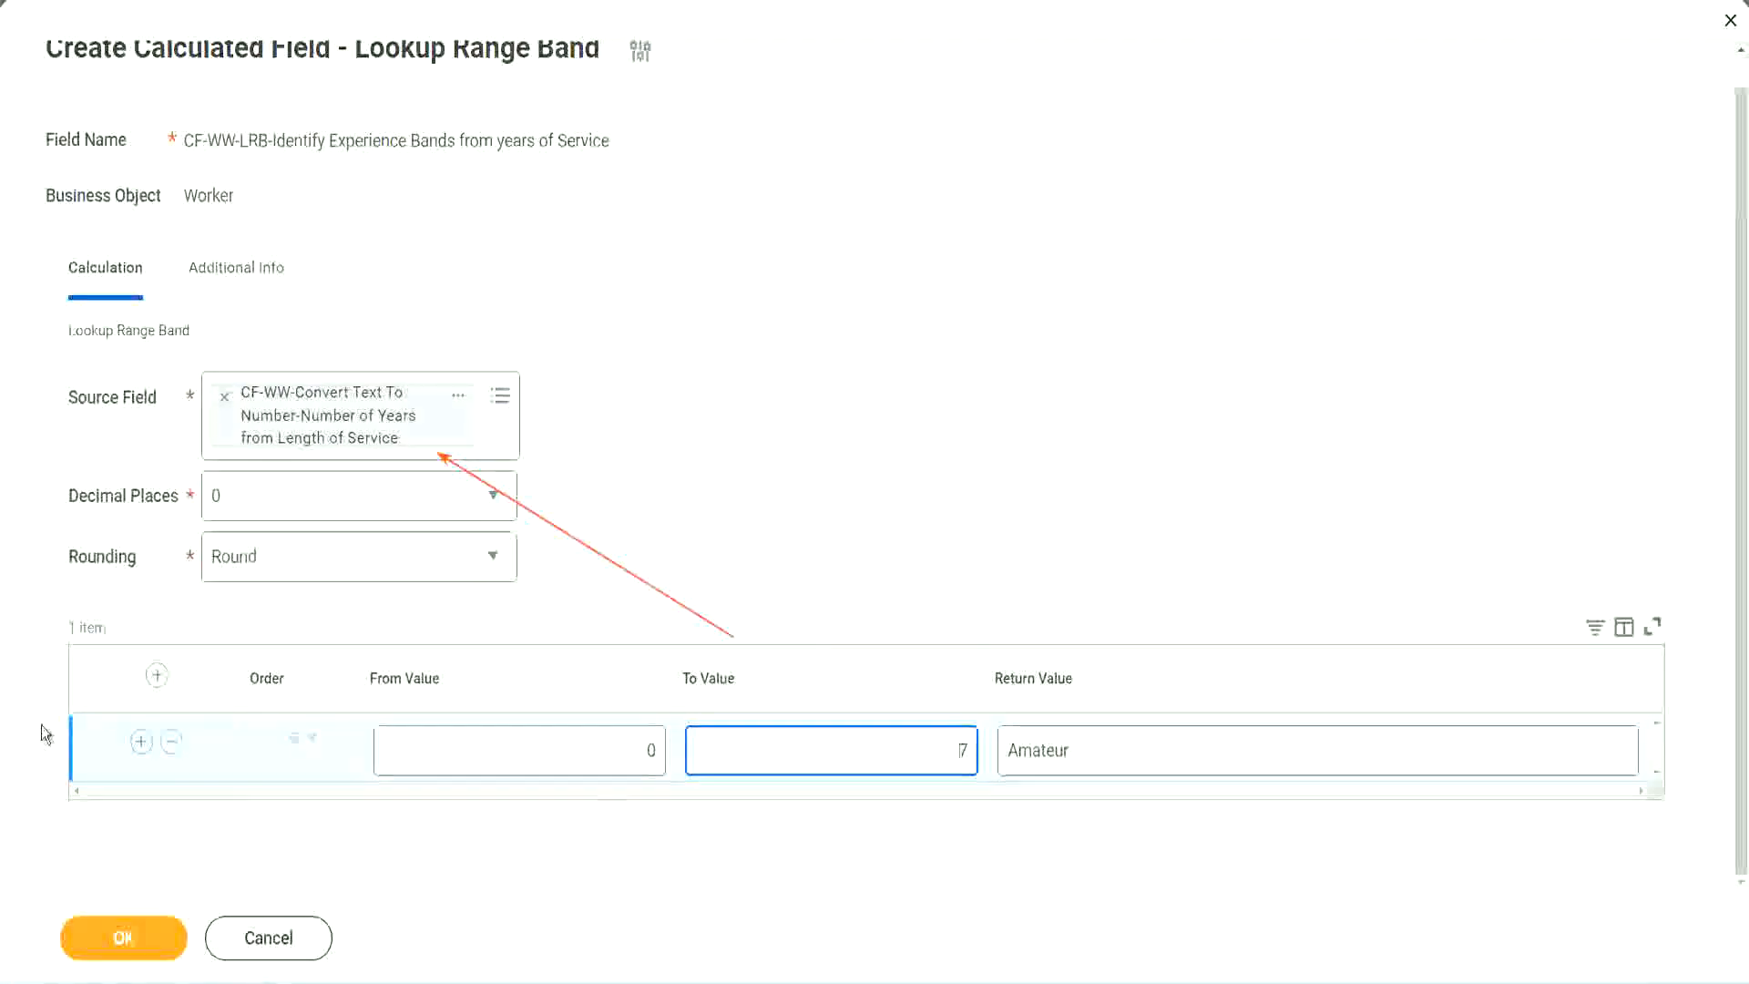
# Add a second range band with From Value 8, To Value 15 and Return Value "Experienced"
pyautogui.click(141, 742)
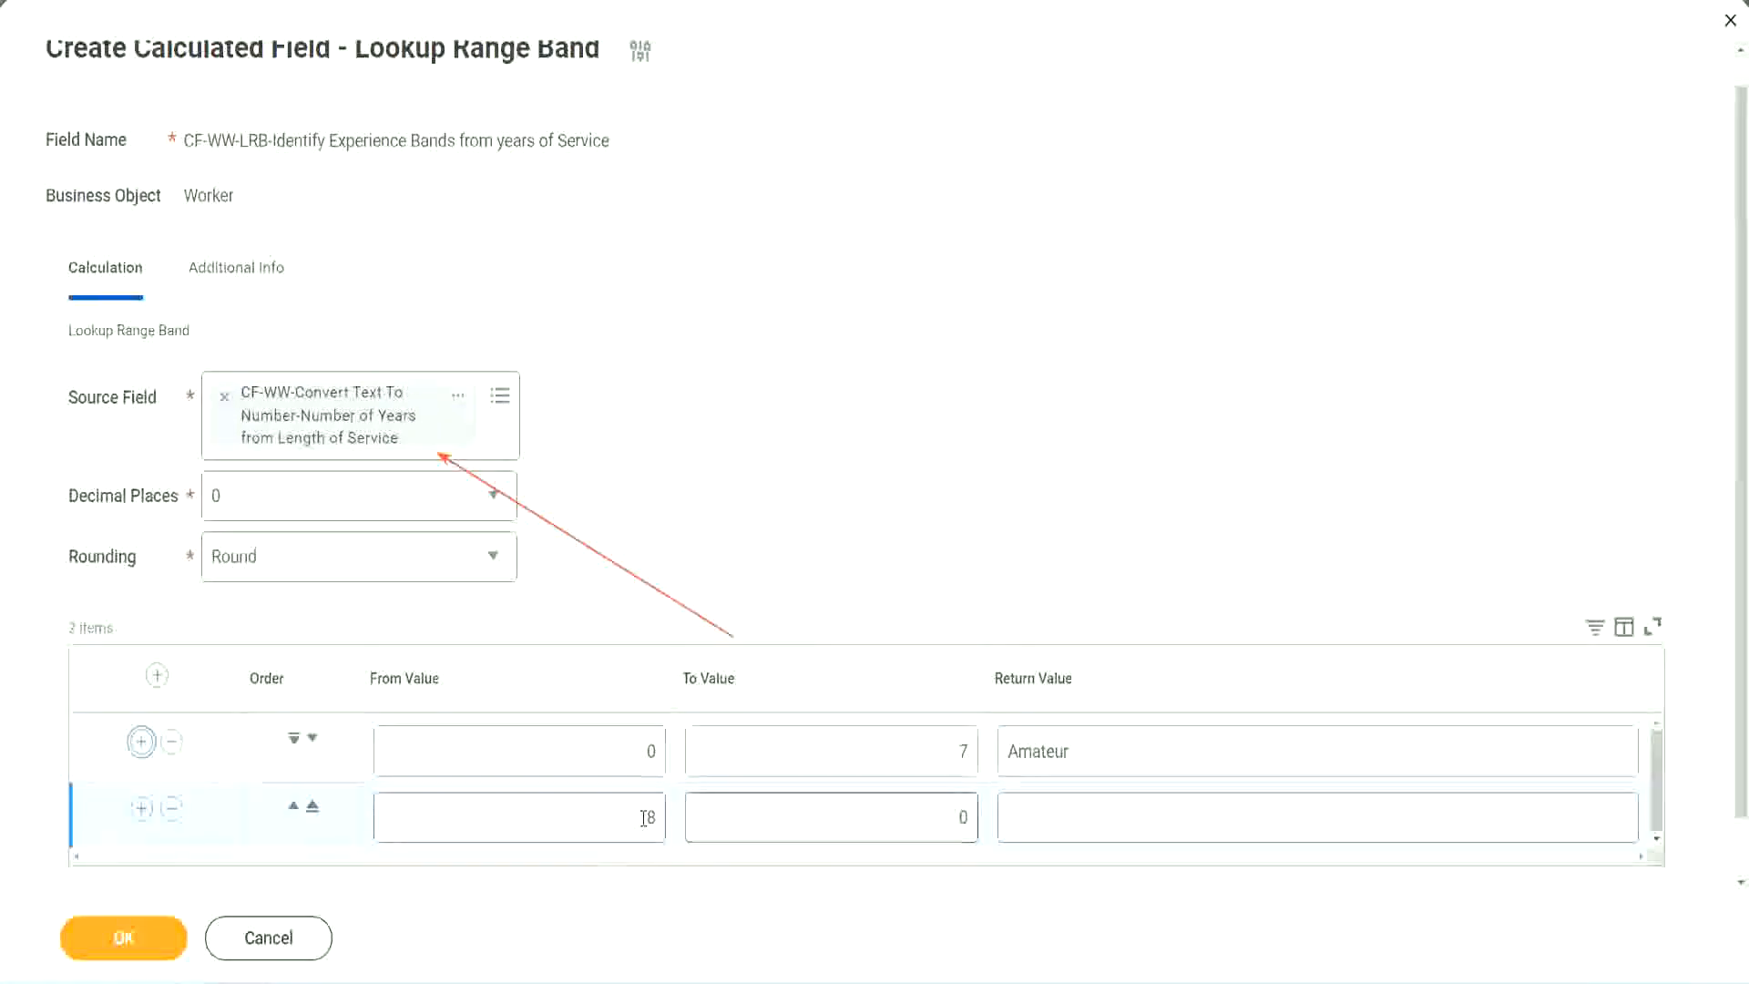
pyautogui.doubleClick(652, 818)
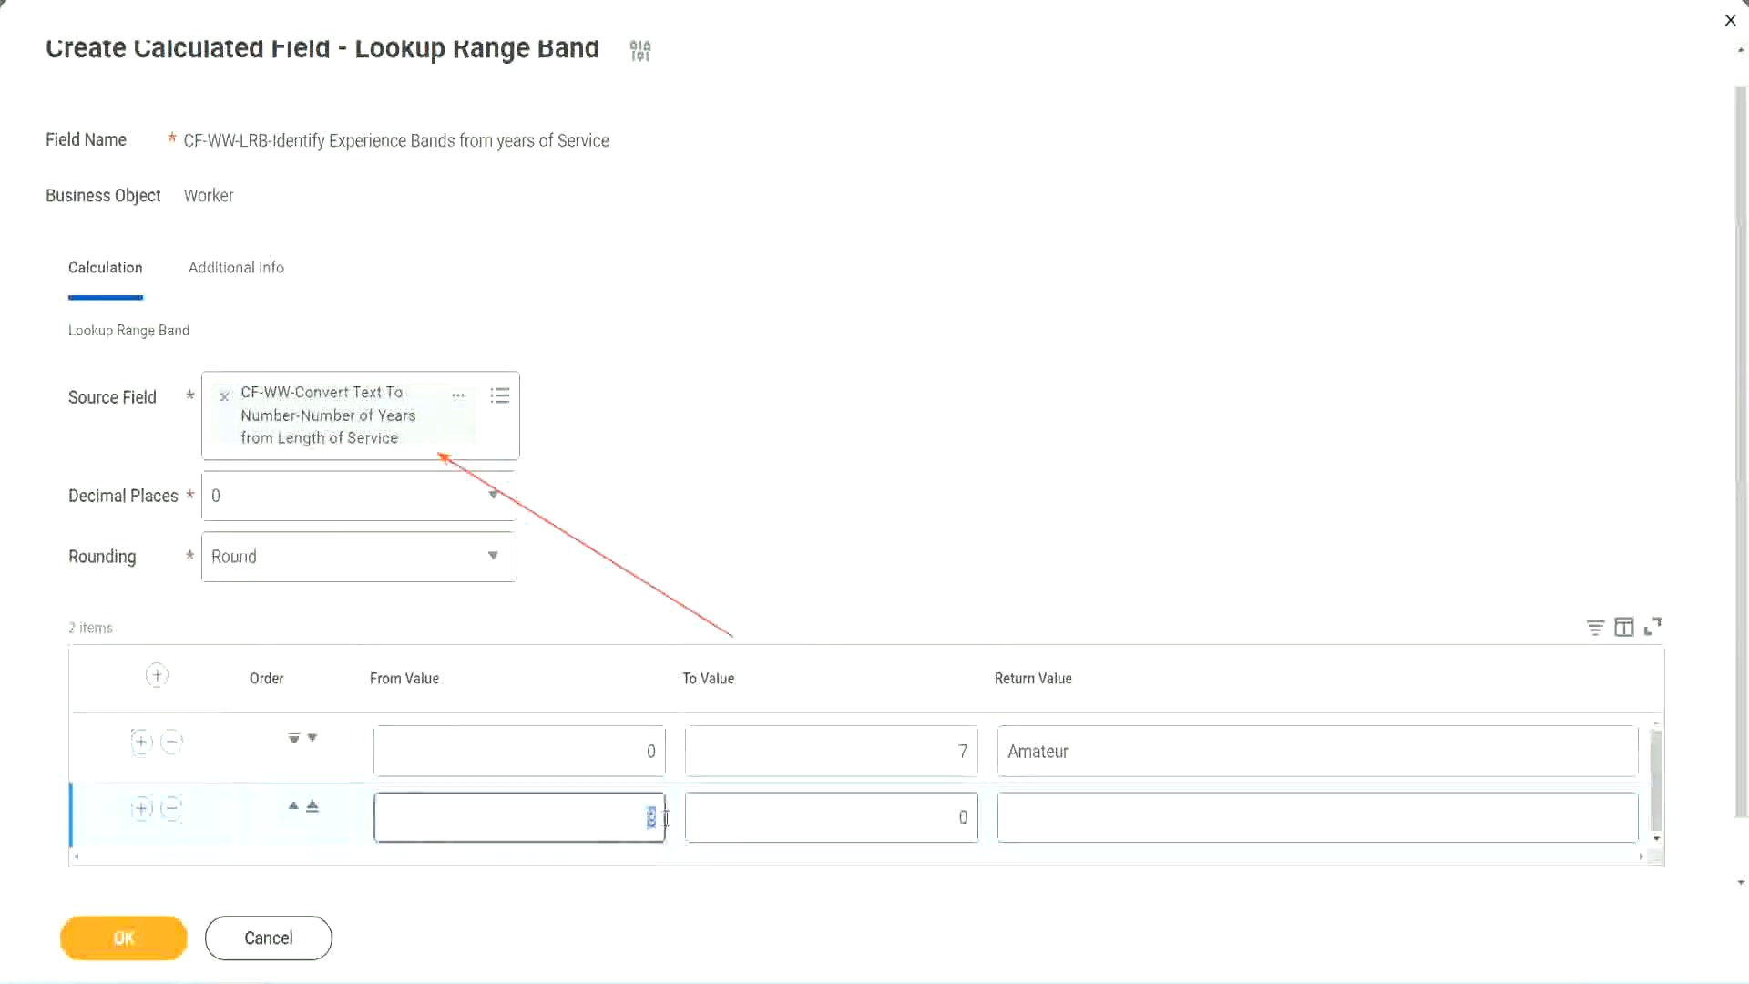
pyautogui.doubleClick(635, 758)
pyautogui.click(952, 758)
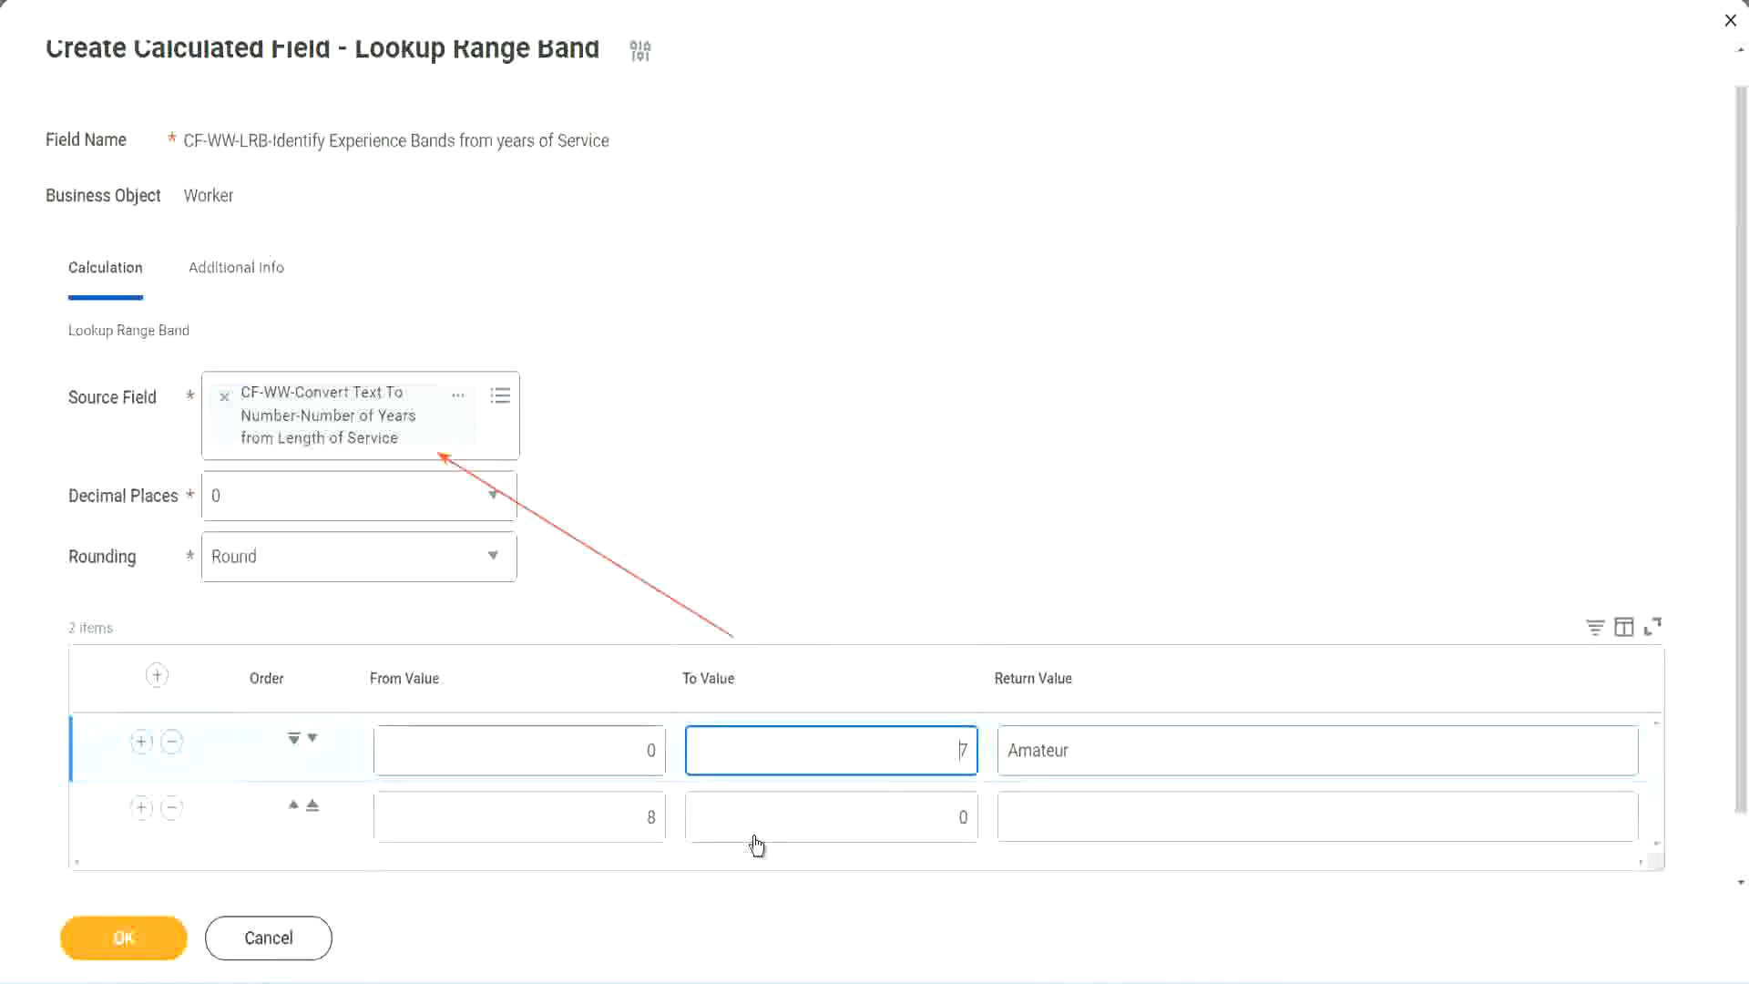
pyautogui.doubleClick(620, 817)
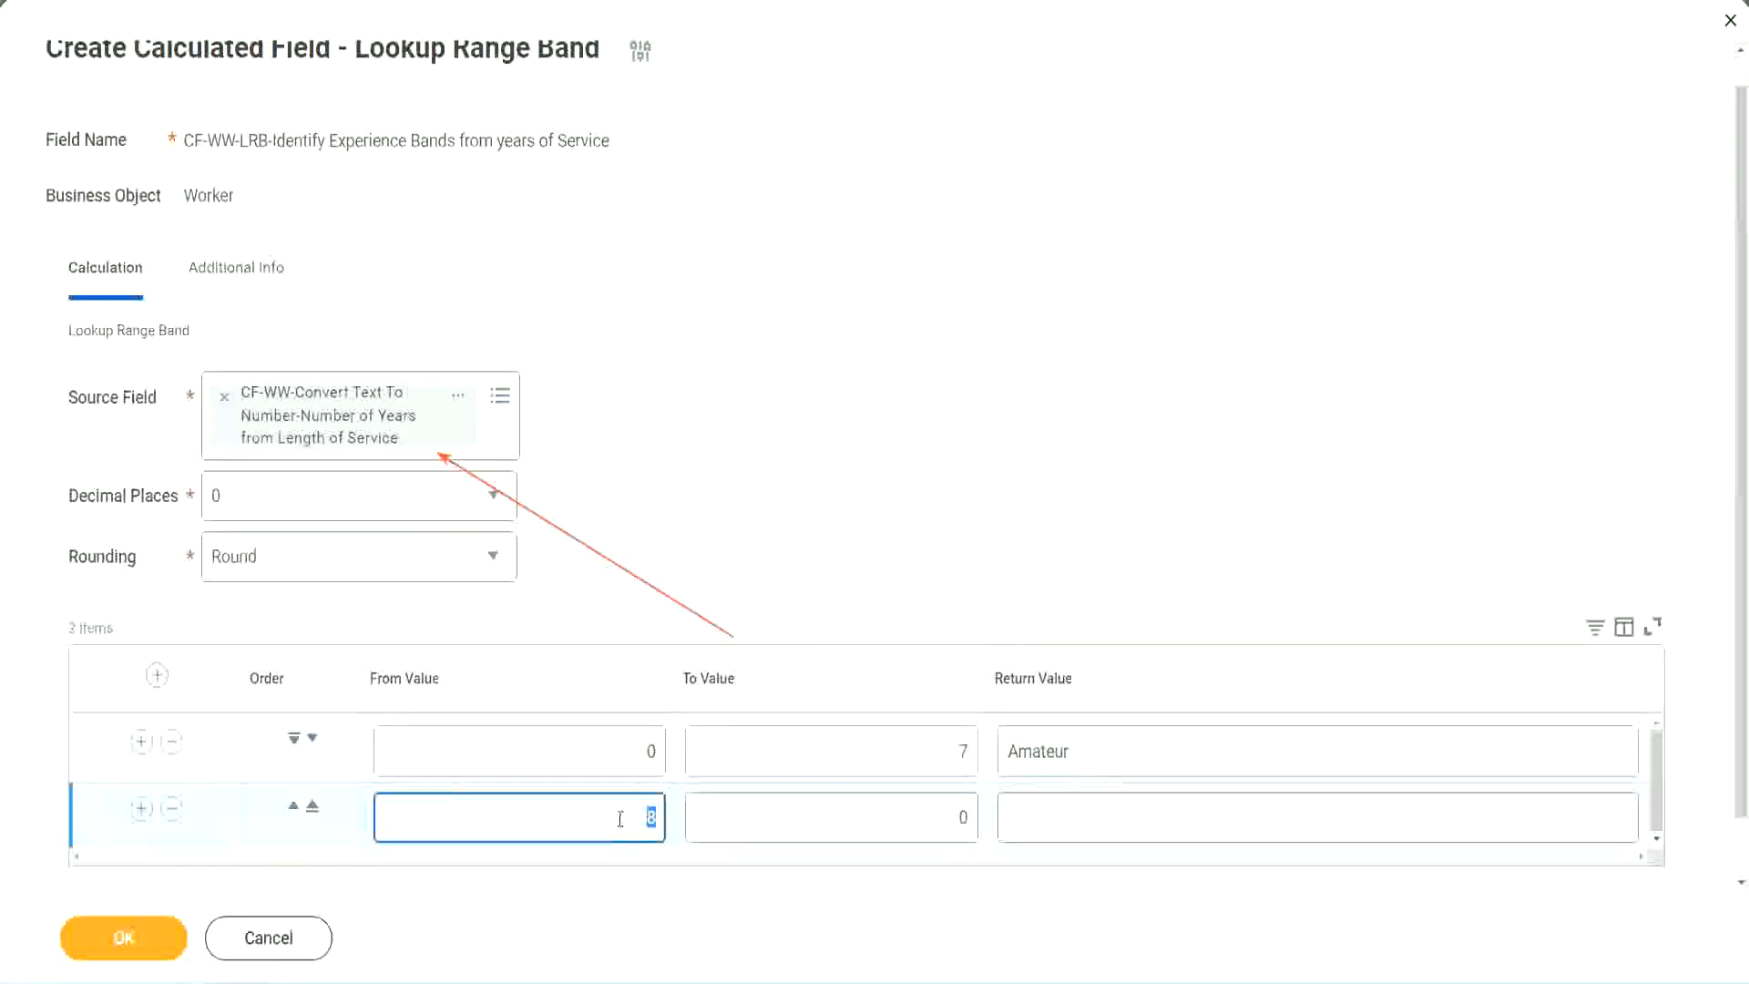
pyautogui.click(618, 817)
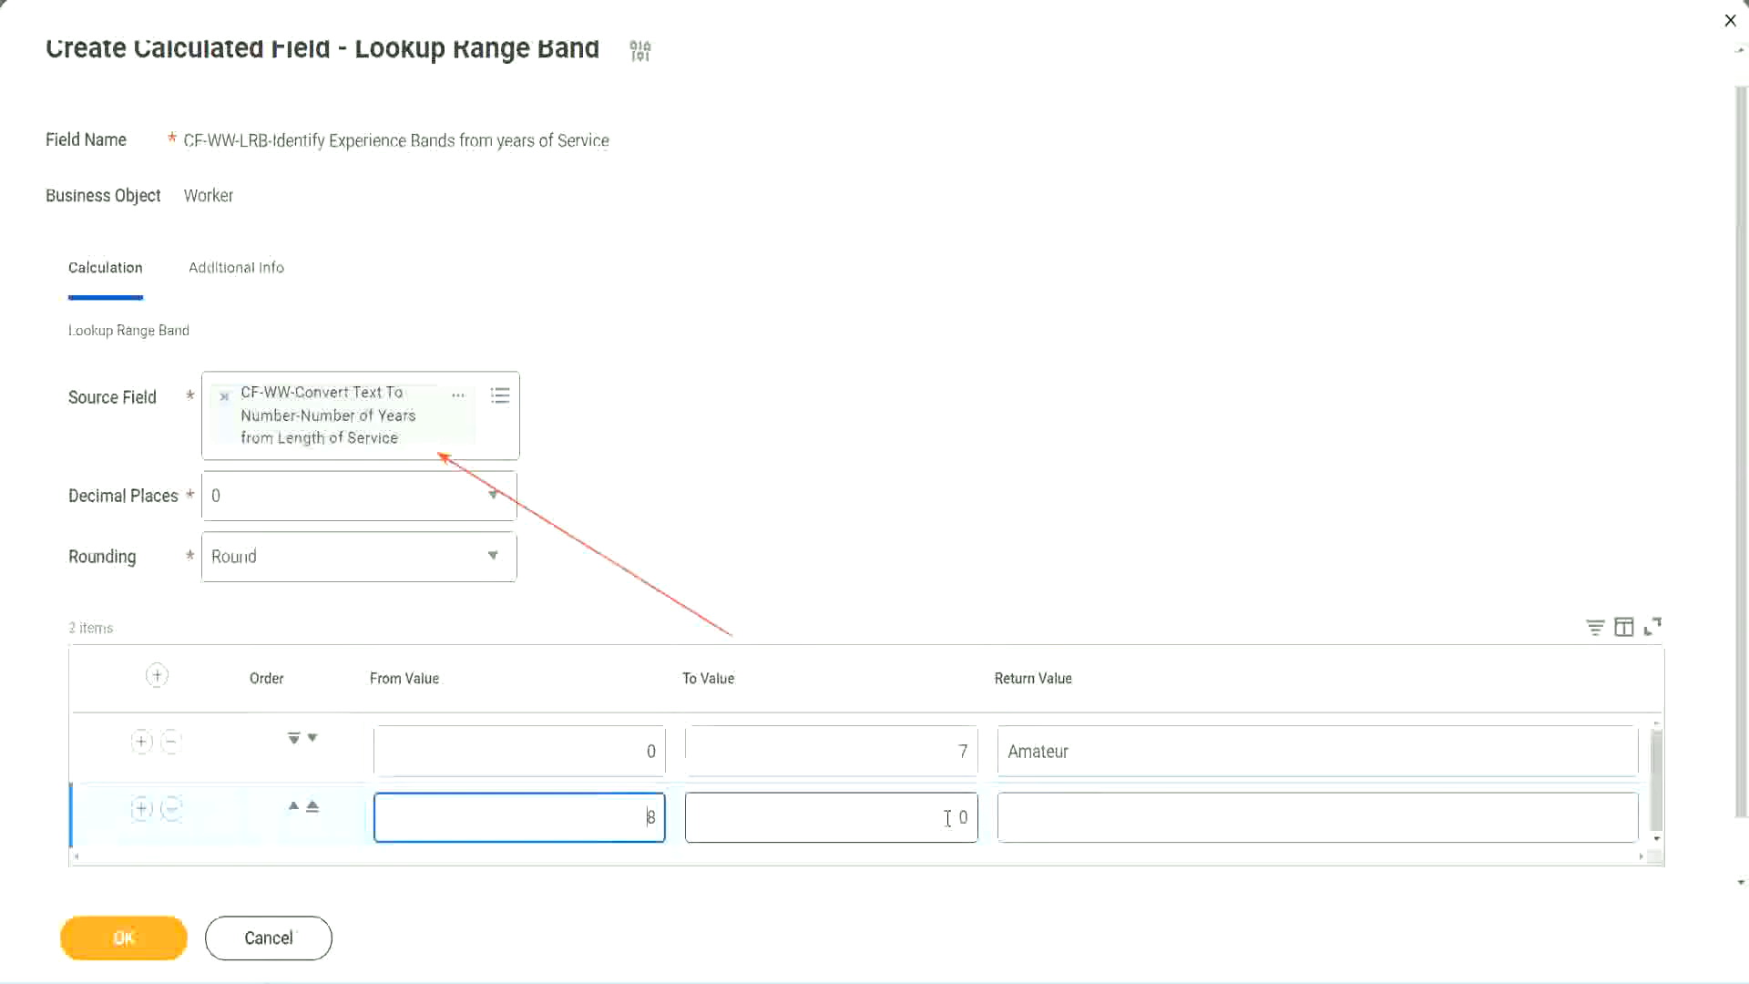
pyautogui.click(947, 817)
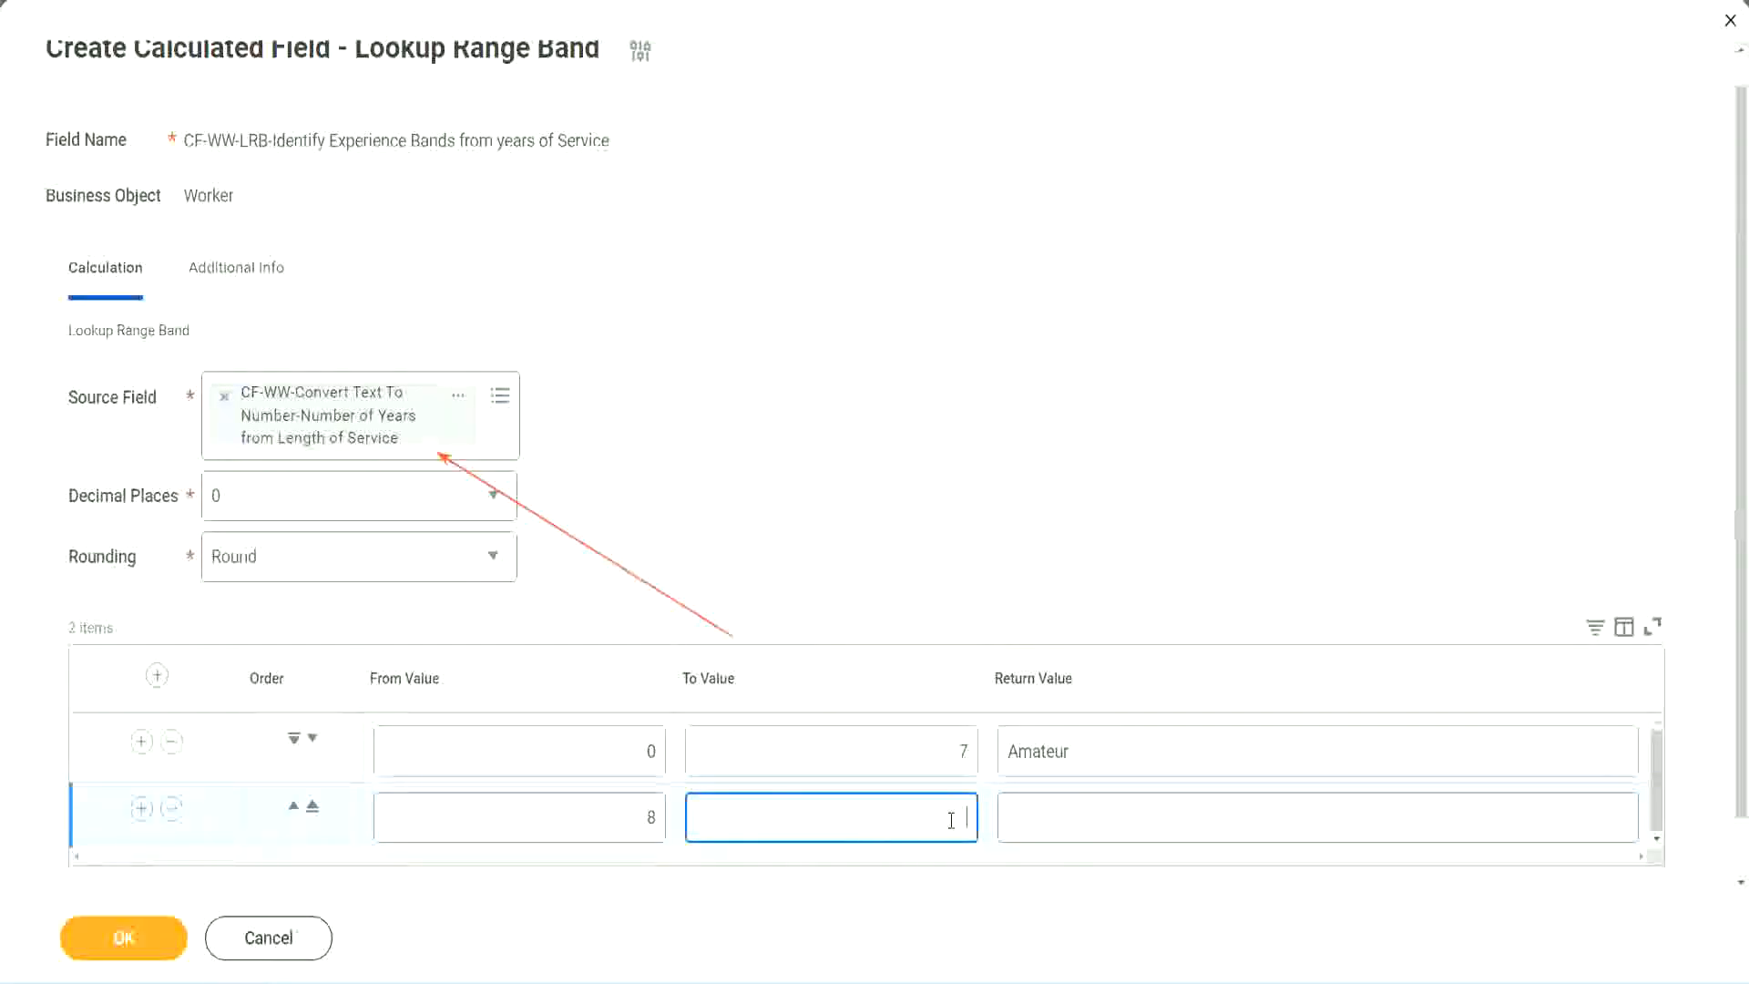
pyautogui.write('15')
pyautogui.click(1079, 813)
pyautogui.write('Ex')
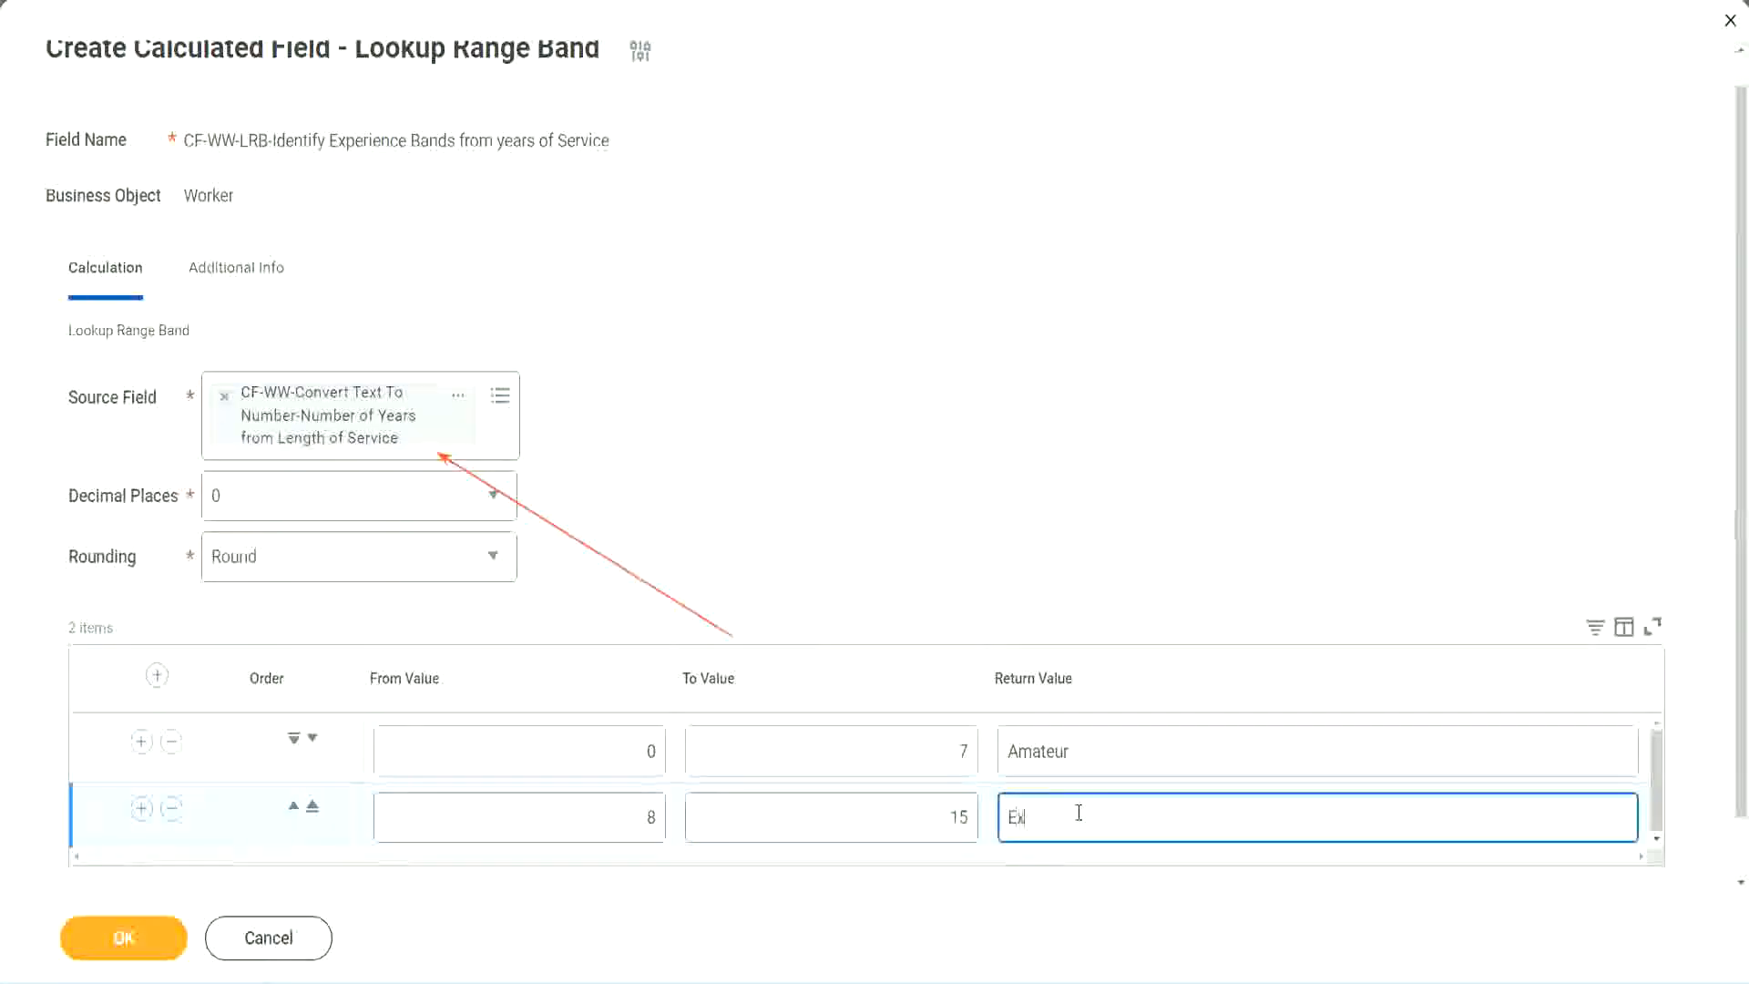
pyautogui.write('perienced')
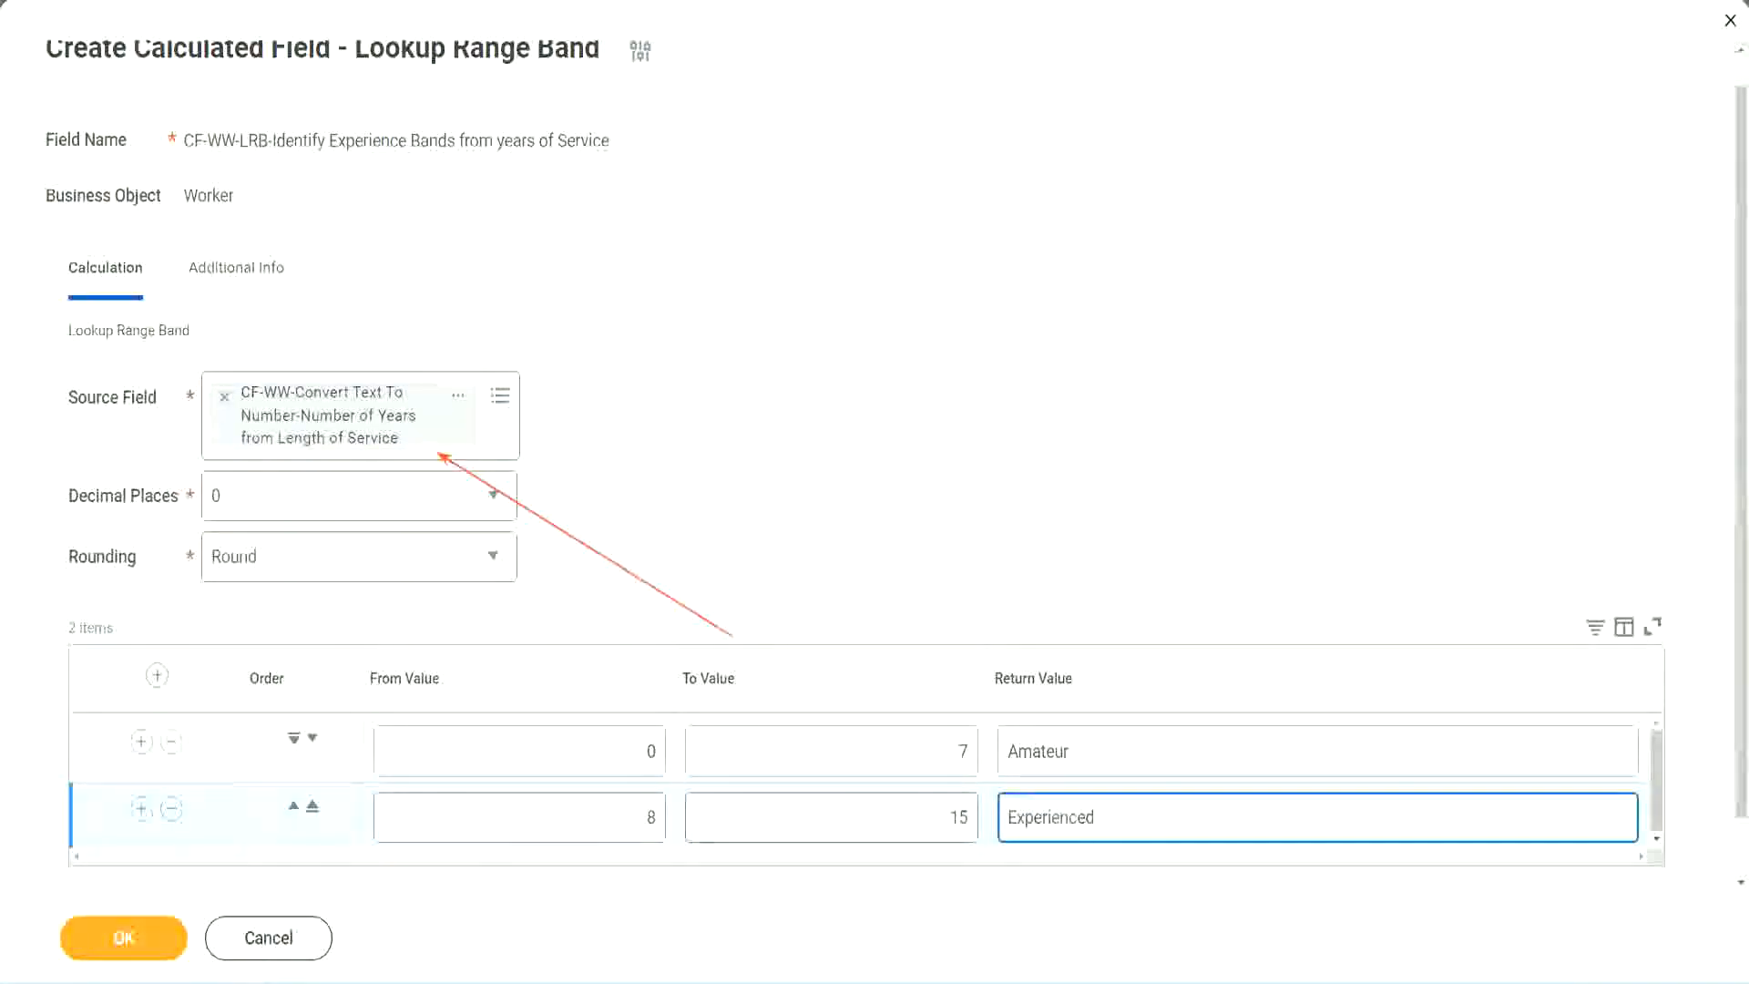
# Add a third range band with From Value 16, To Value 30 and Return Value "Senior"
pyautogui.click(141, 809)
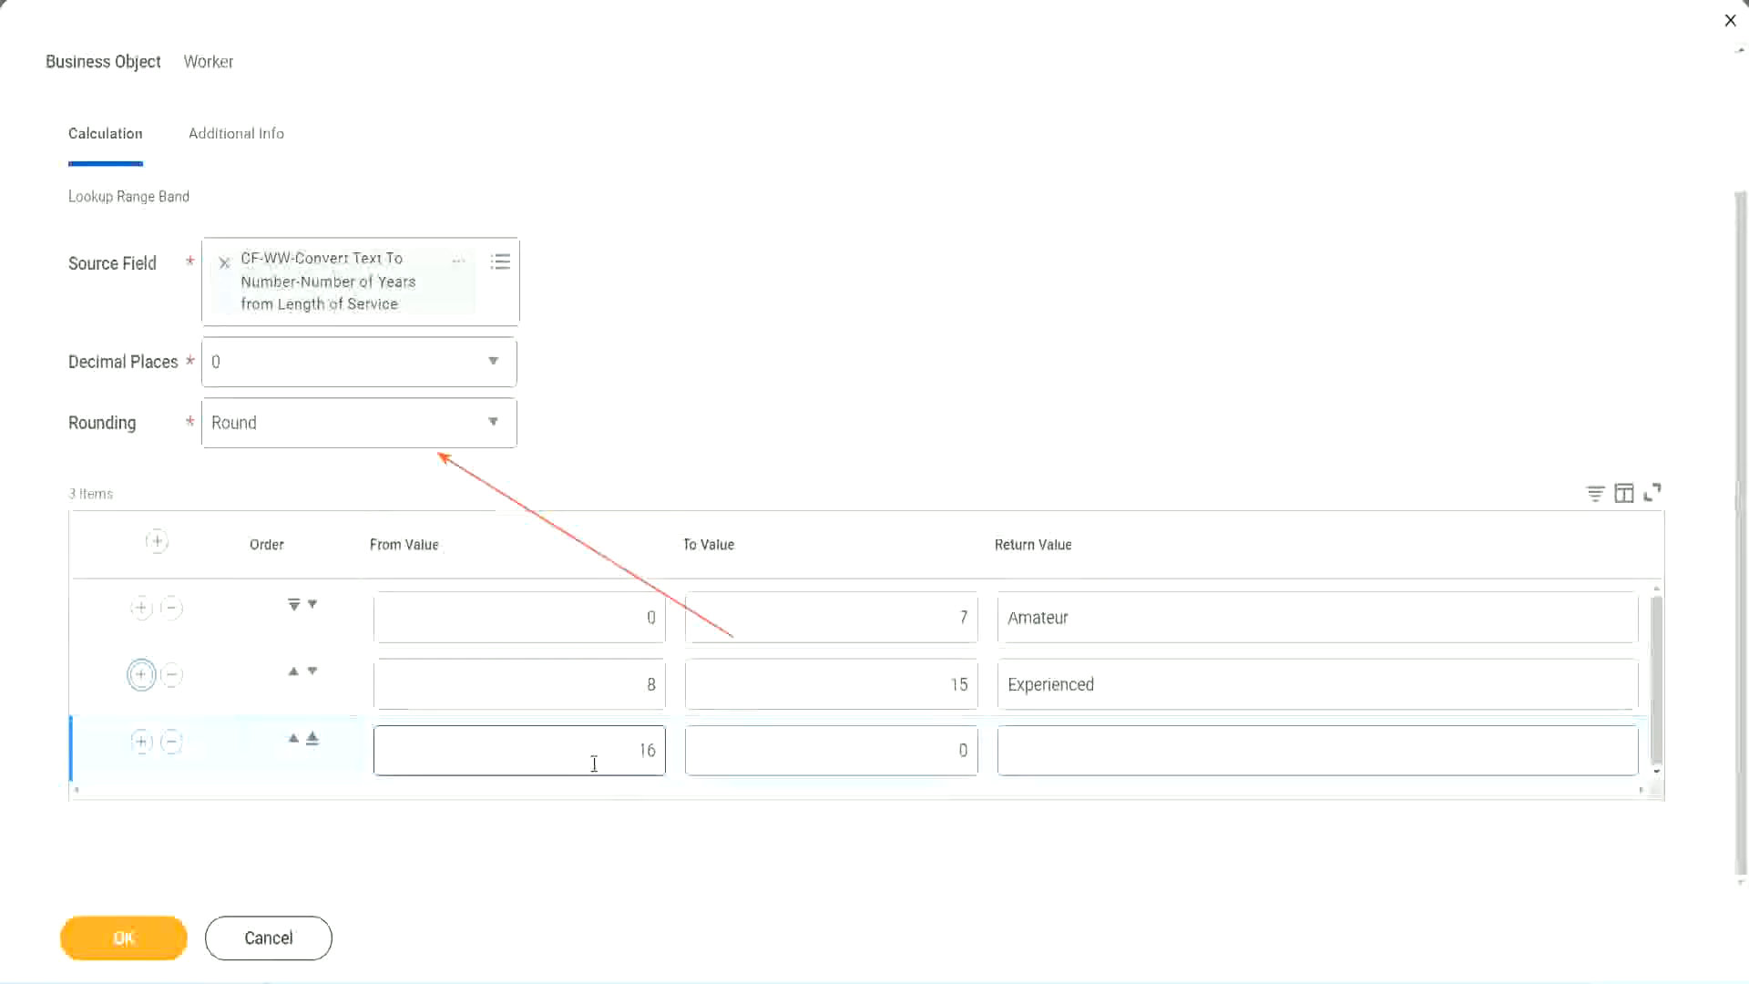
pyautogui.click(878, 752)
pyautogui.click(929, 749)
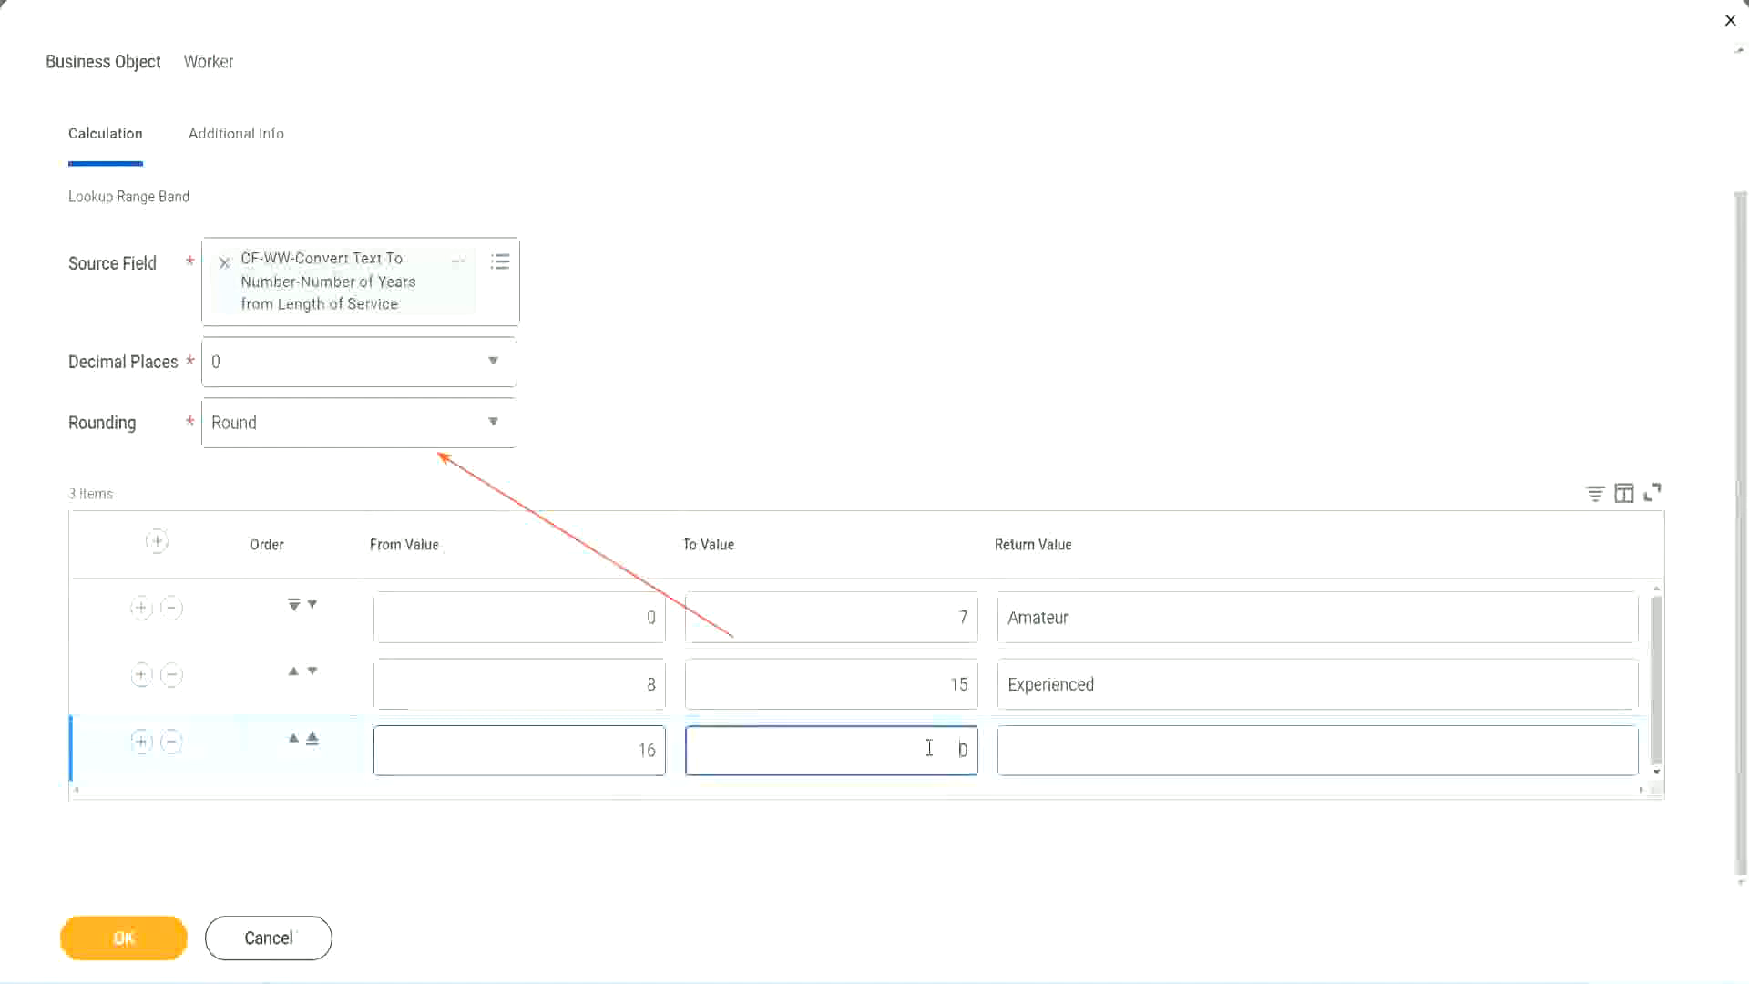
pyautogui.write('3')
pyautogui.press('Tab')
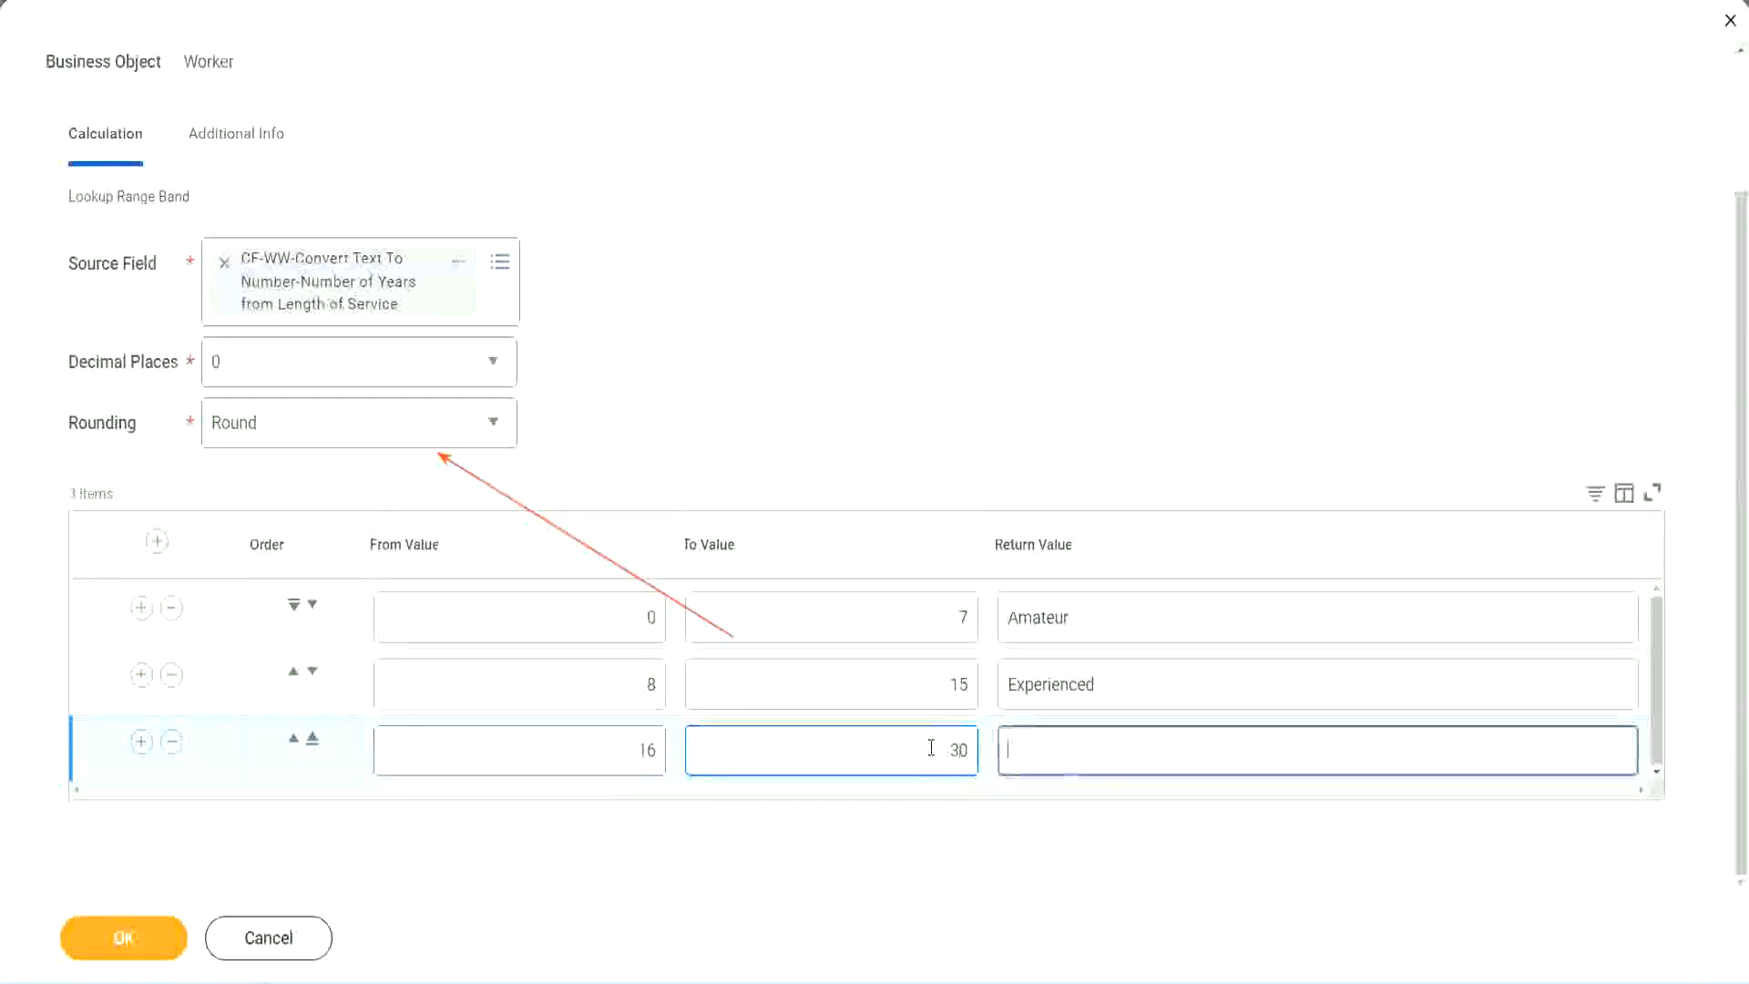
pyautogui.write('L')
pyautogui.press('BackSpace')
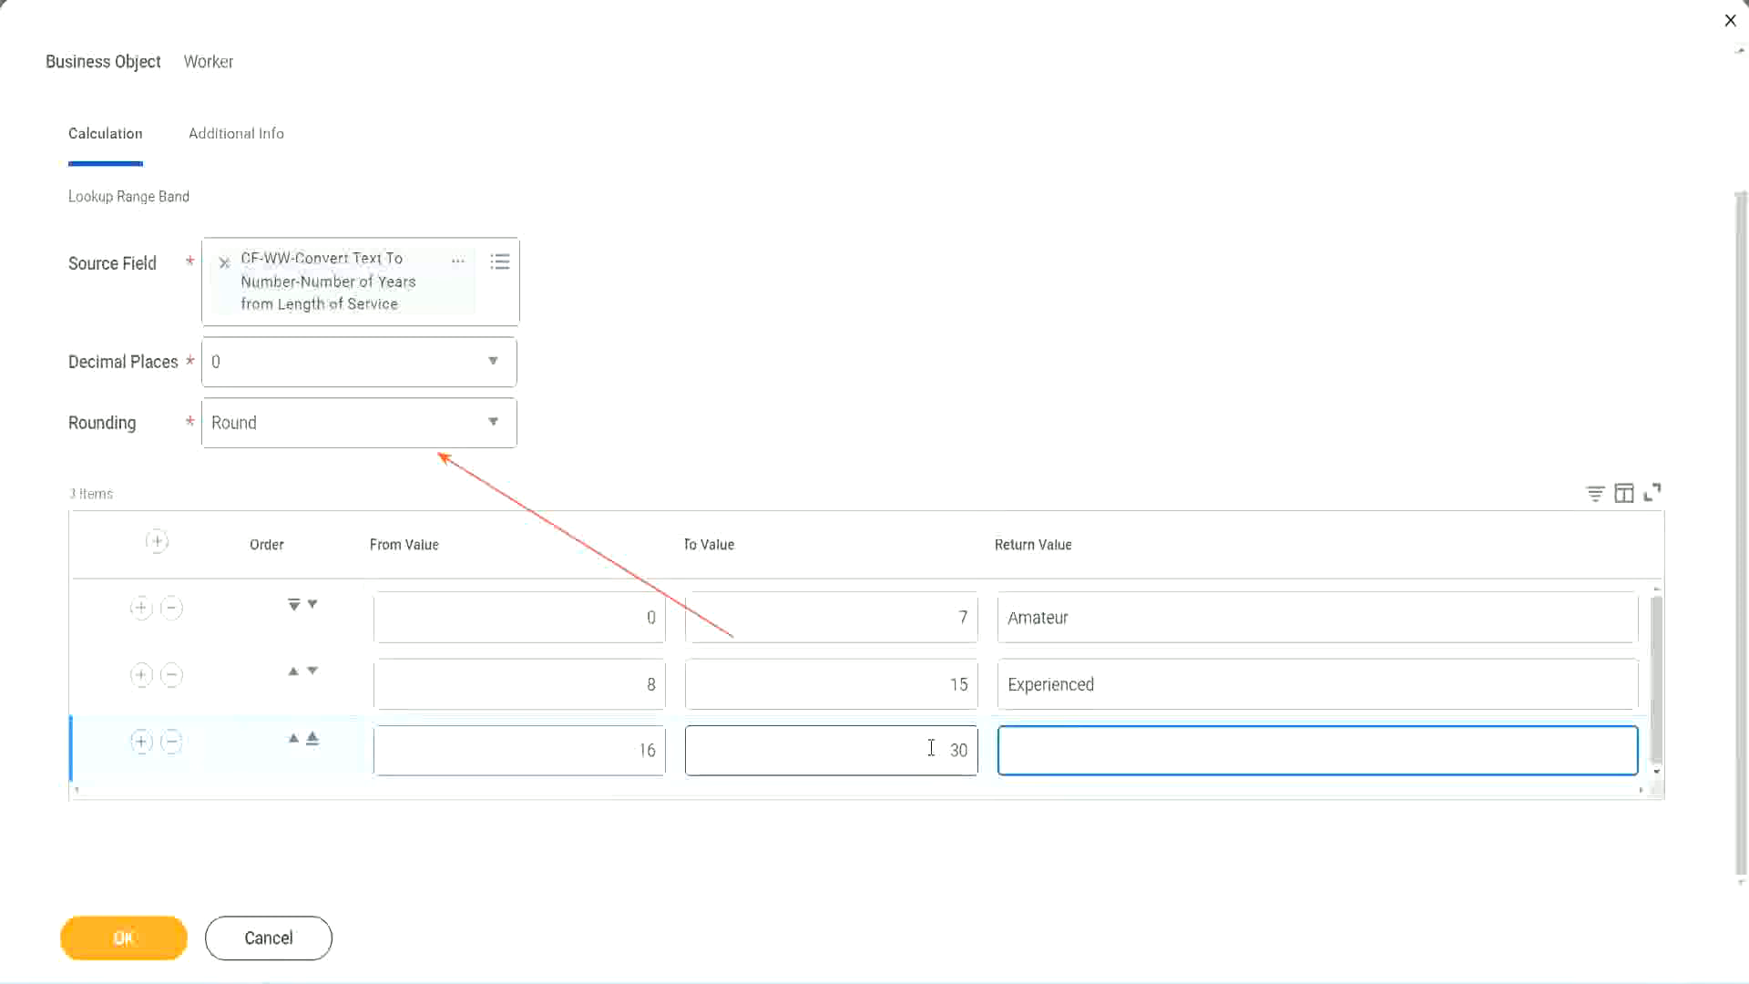
pyautogui.write('Senior')
# Add a fourth range band with From Value 31, To Value 1000 and Return Value "Legend"
pyautogui.click(141, 742)
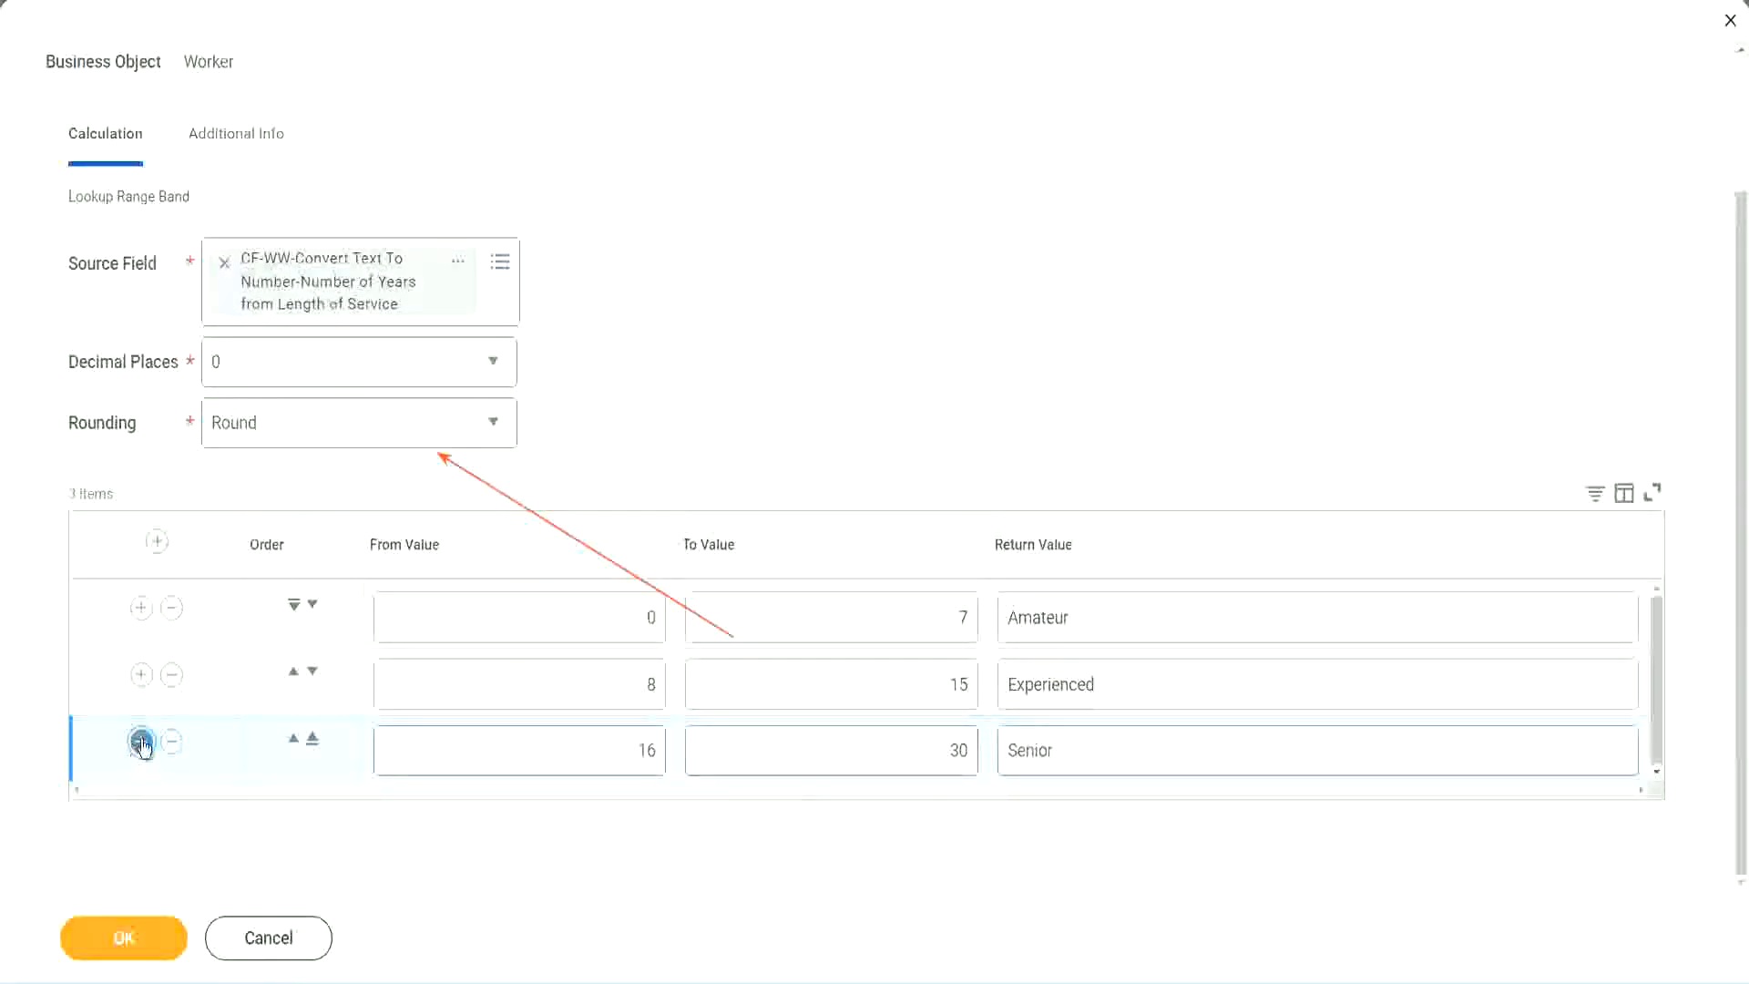
pyautogui.click(575, 741)
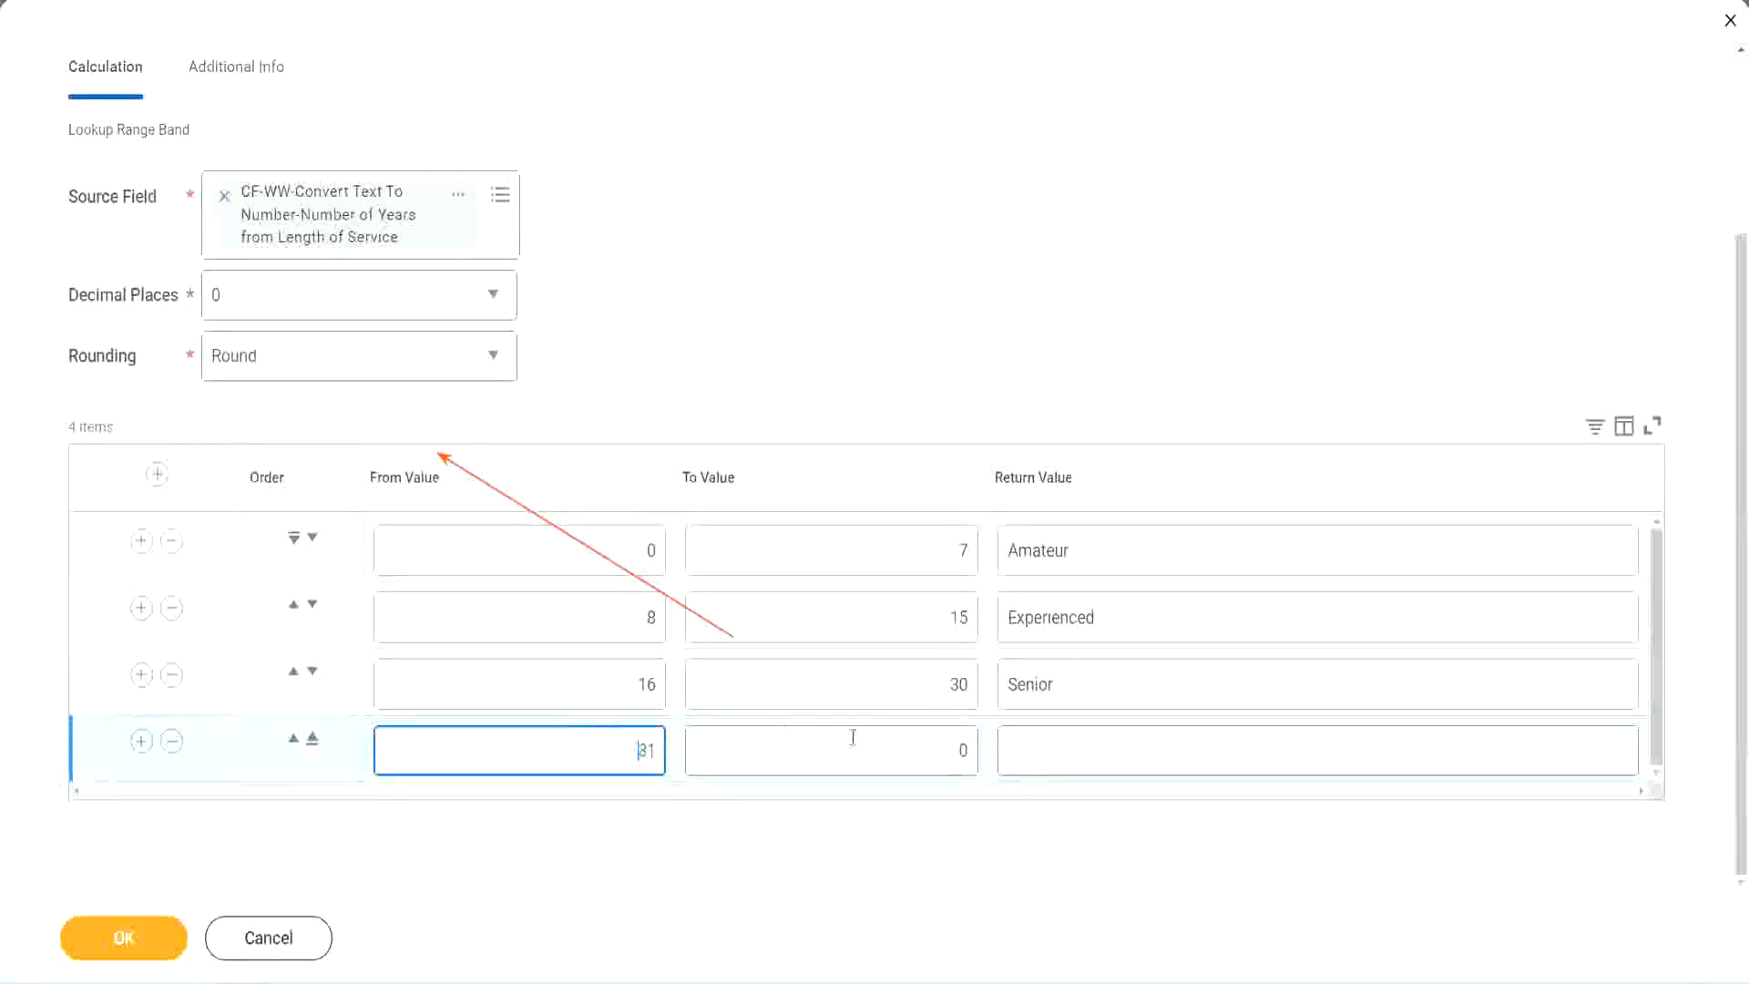
pyautogui.click(942, 751)
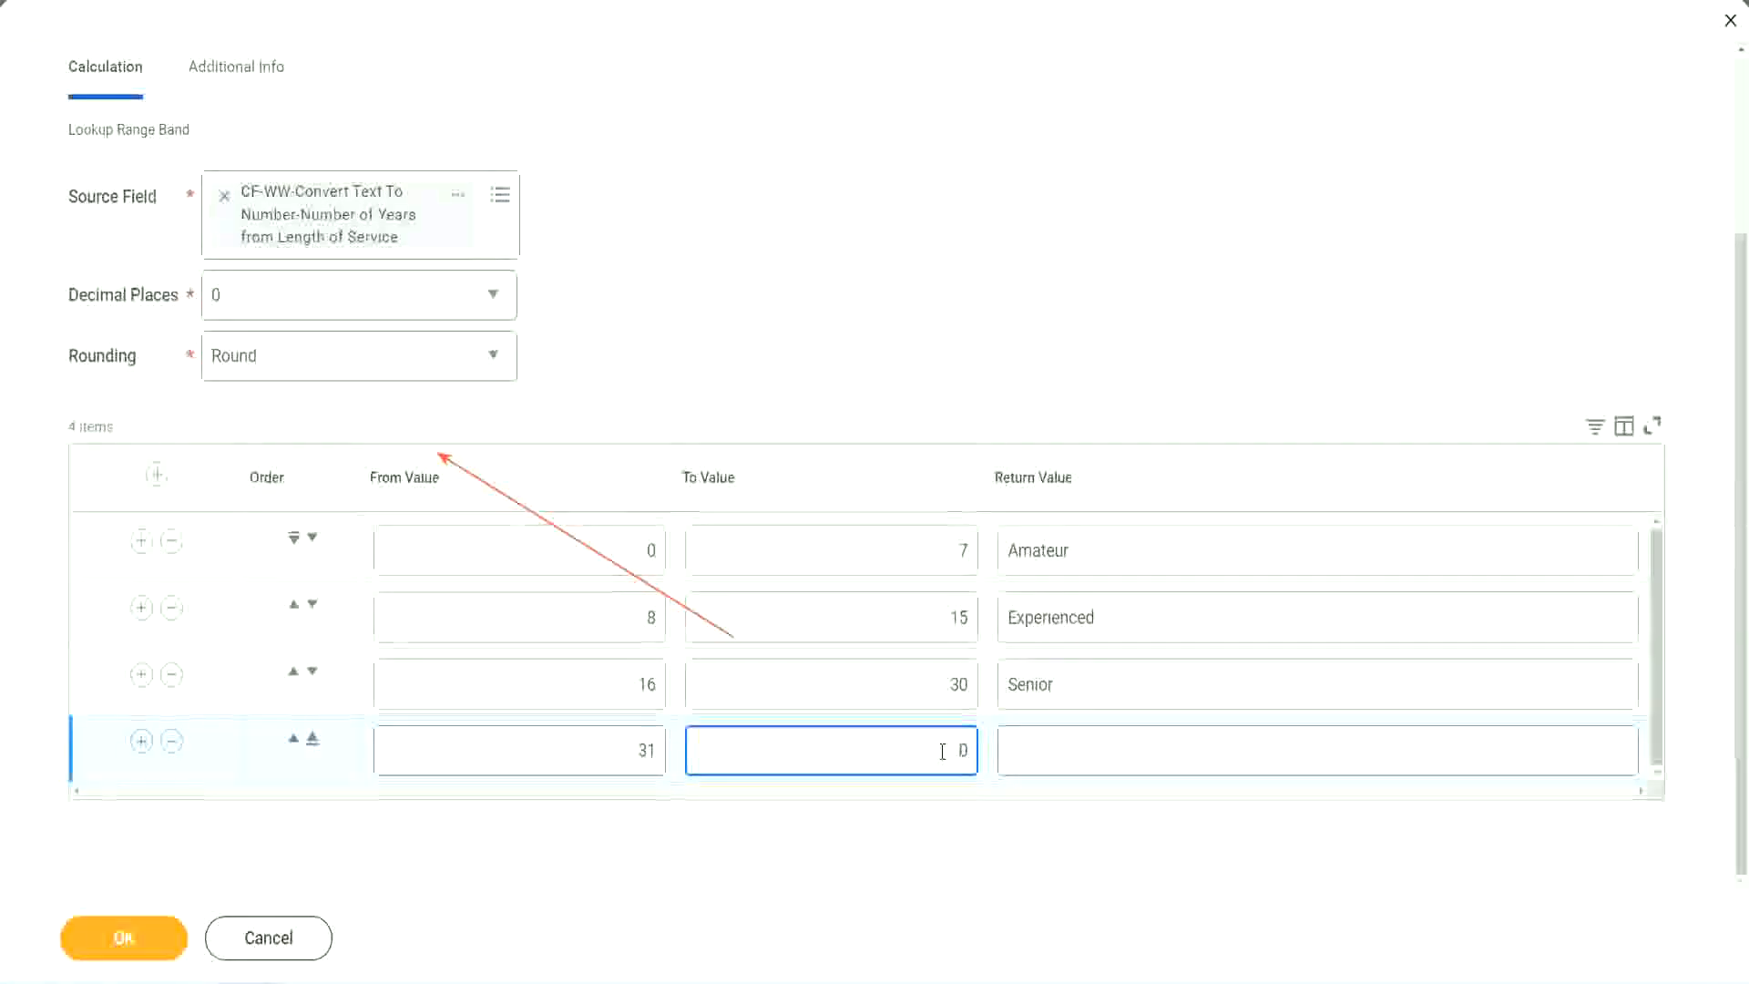
pyautogui.write('1000')
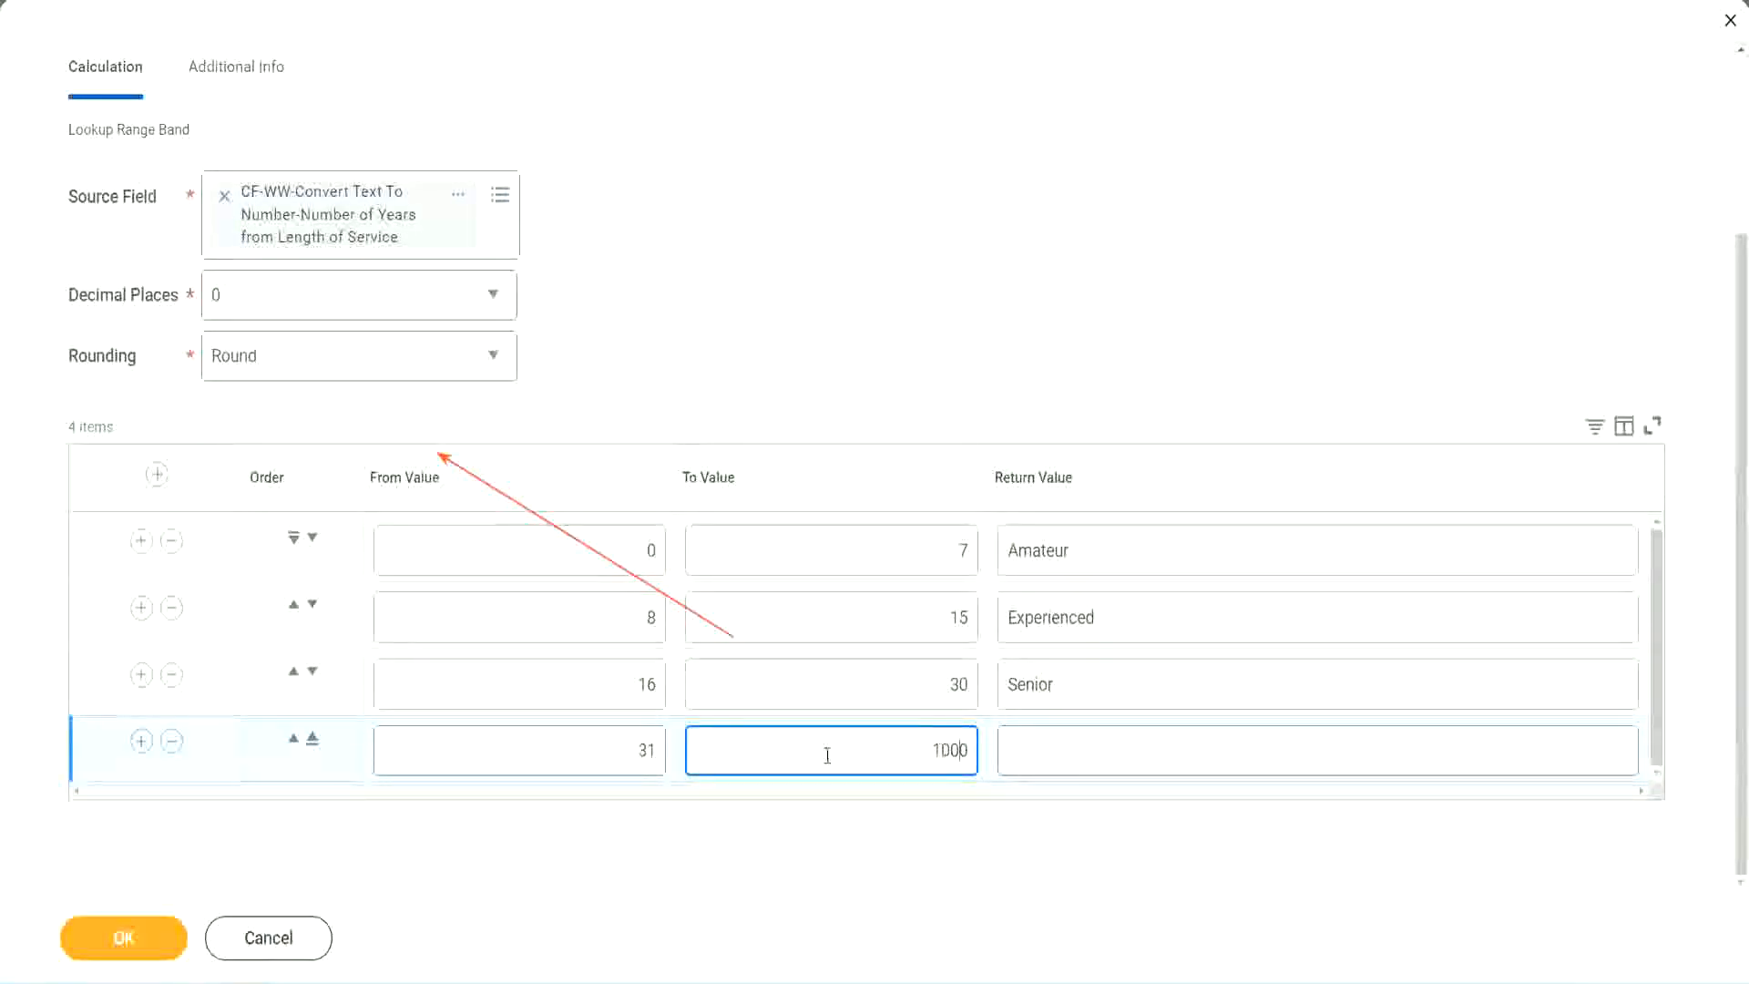
pyautogui.moveTo(911, 743); pyautogui.dragTo(1020, 741)
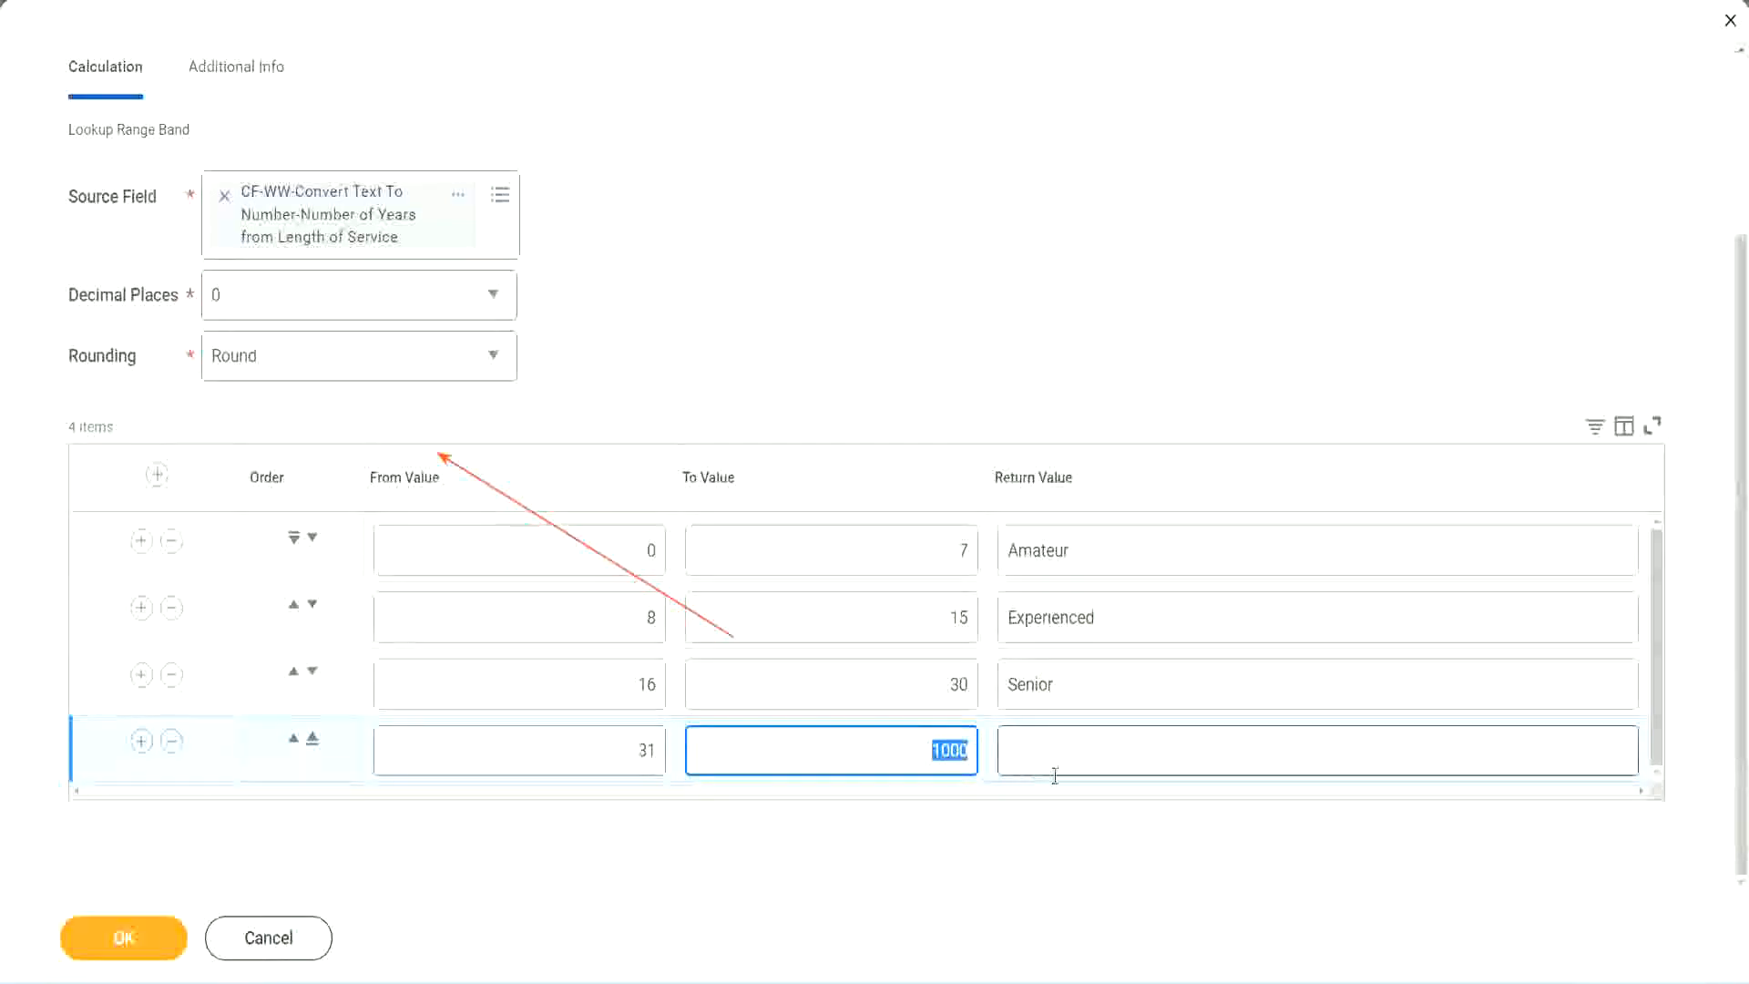
pyautogui.click(927, 743)
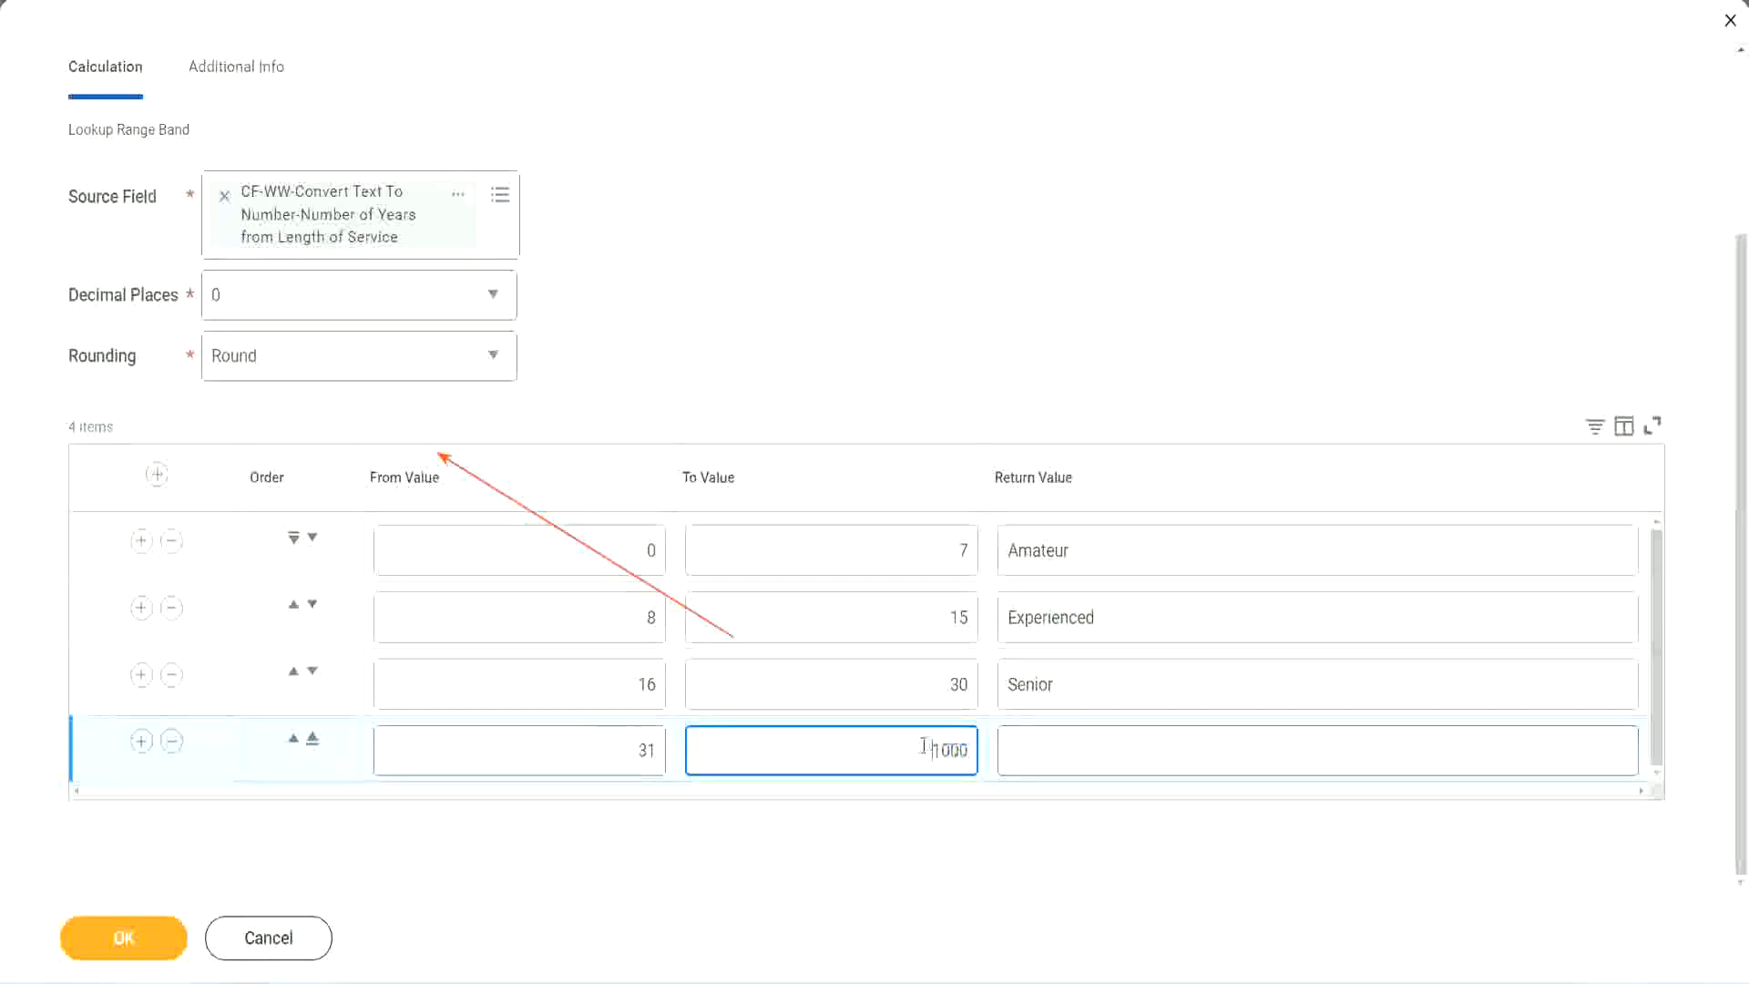
pyautogui.moveTo(917, 745); pyautogui.dragTo(980, 745)
pyautogui.click(1091, 751)
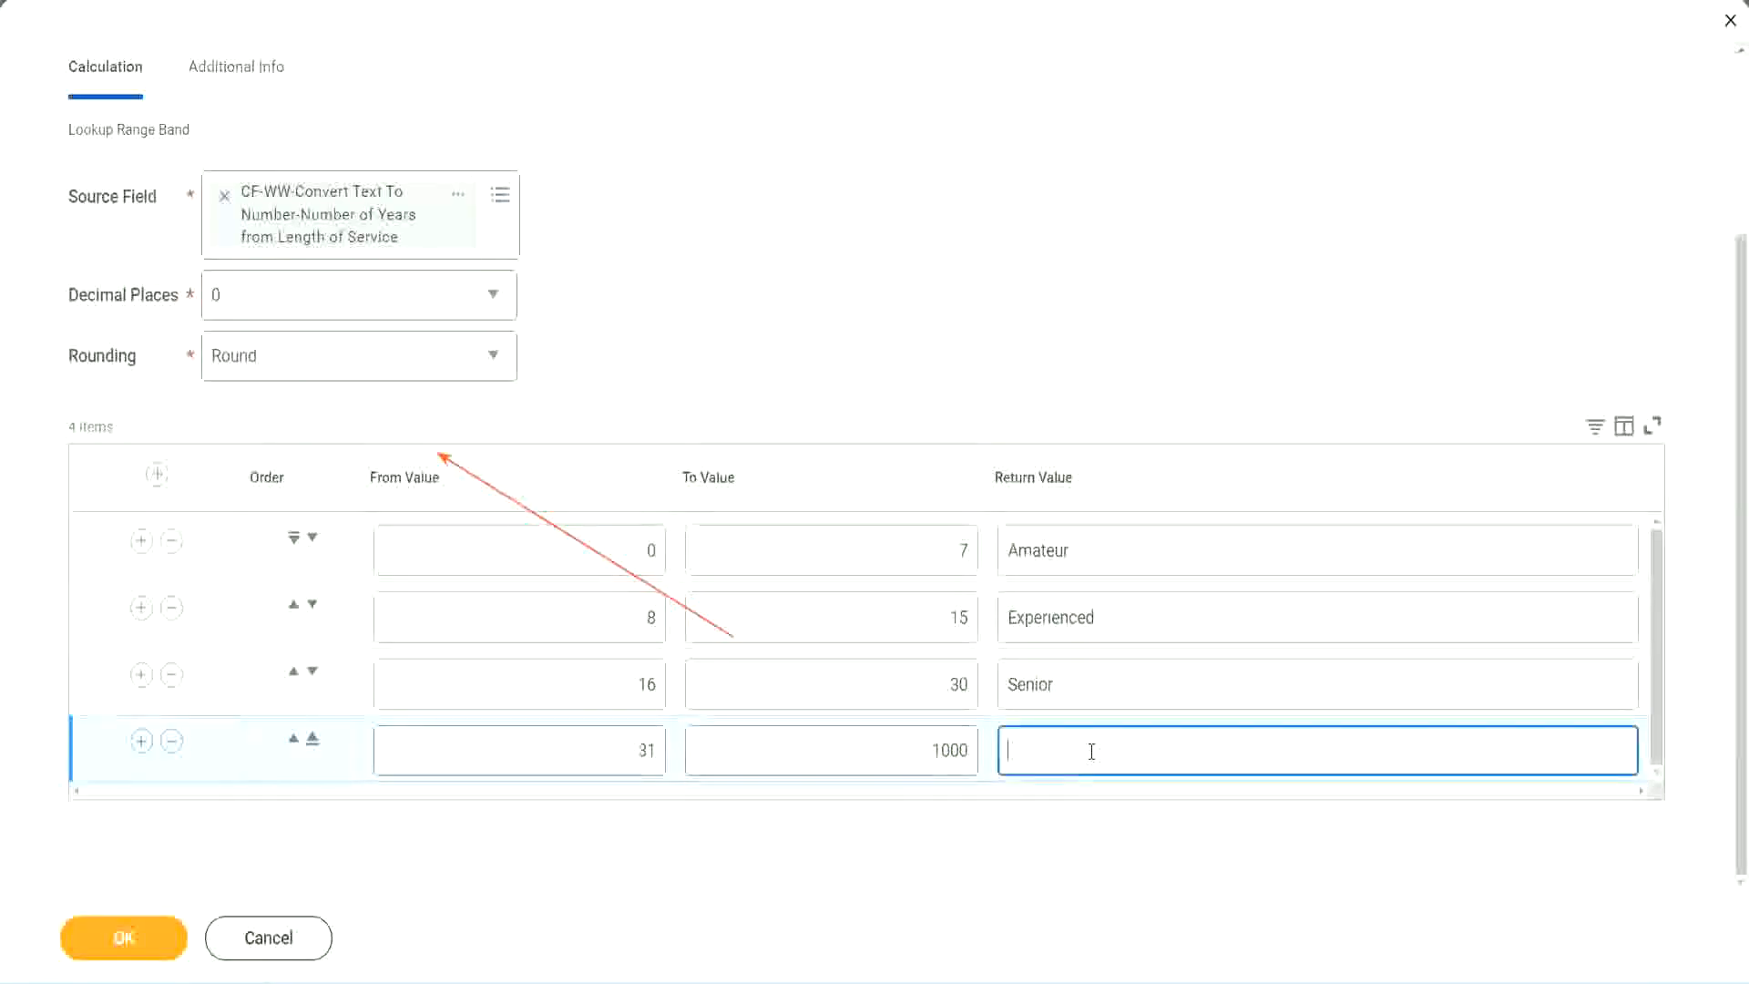
pyautogui.write('Legend')
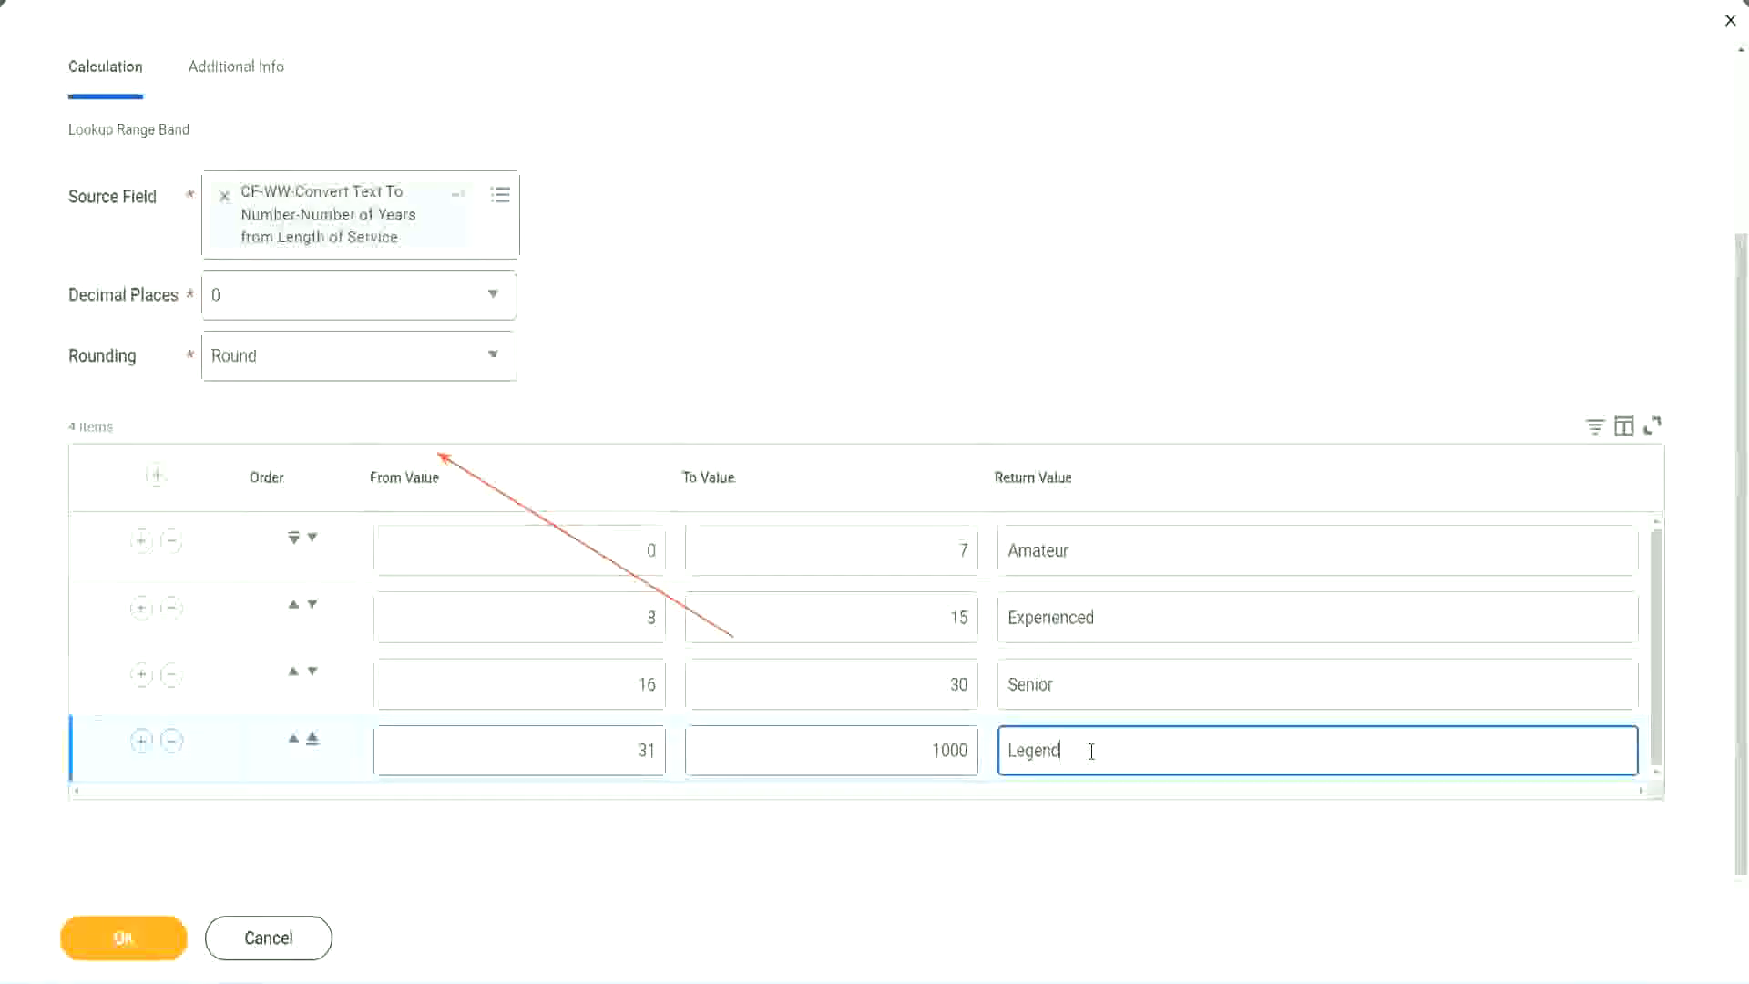
pyautogui.click(812, 302)
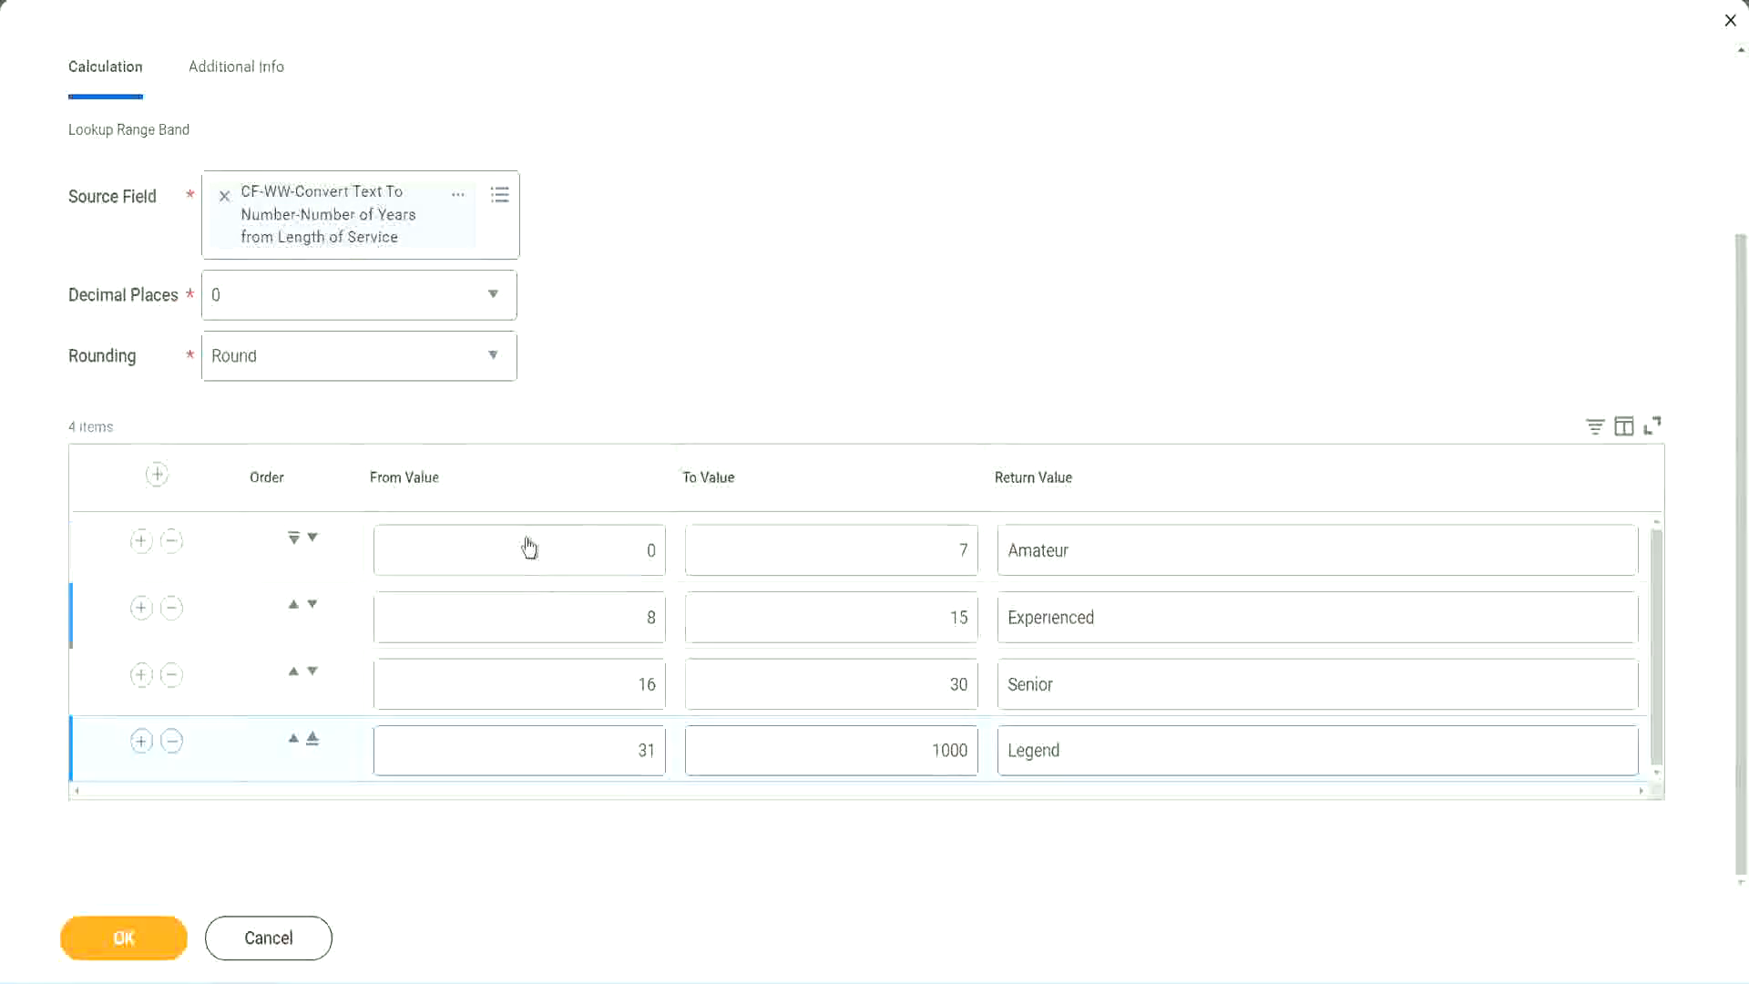
# Review the From, To and Return Values of the four experience bands in the range table
pyautogui.click(1136, 546)
pyautogui.click(1130, 619)
pyautogui.click(1101, 697)
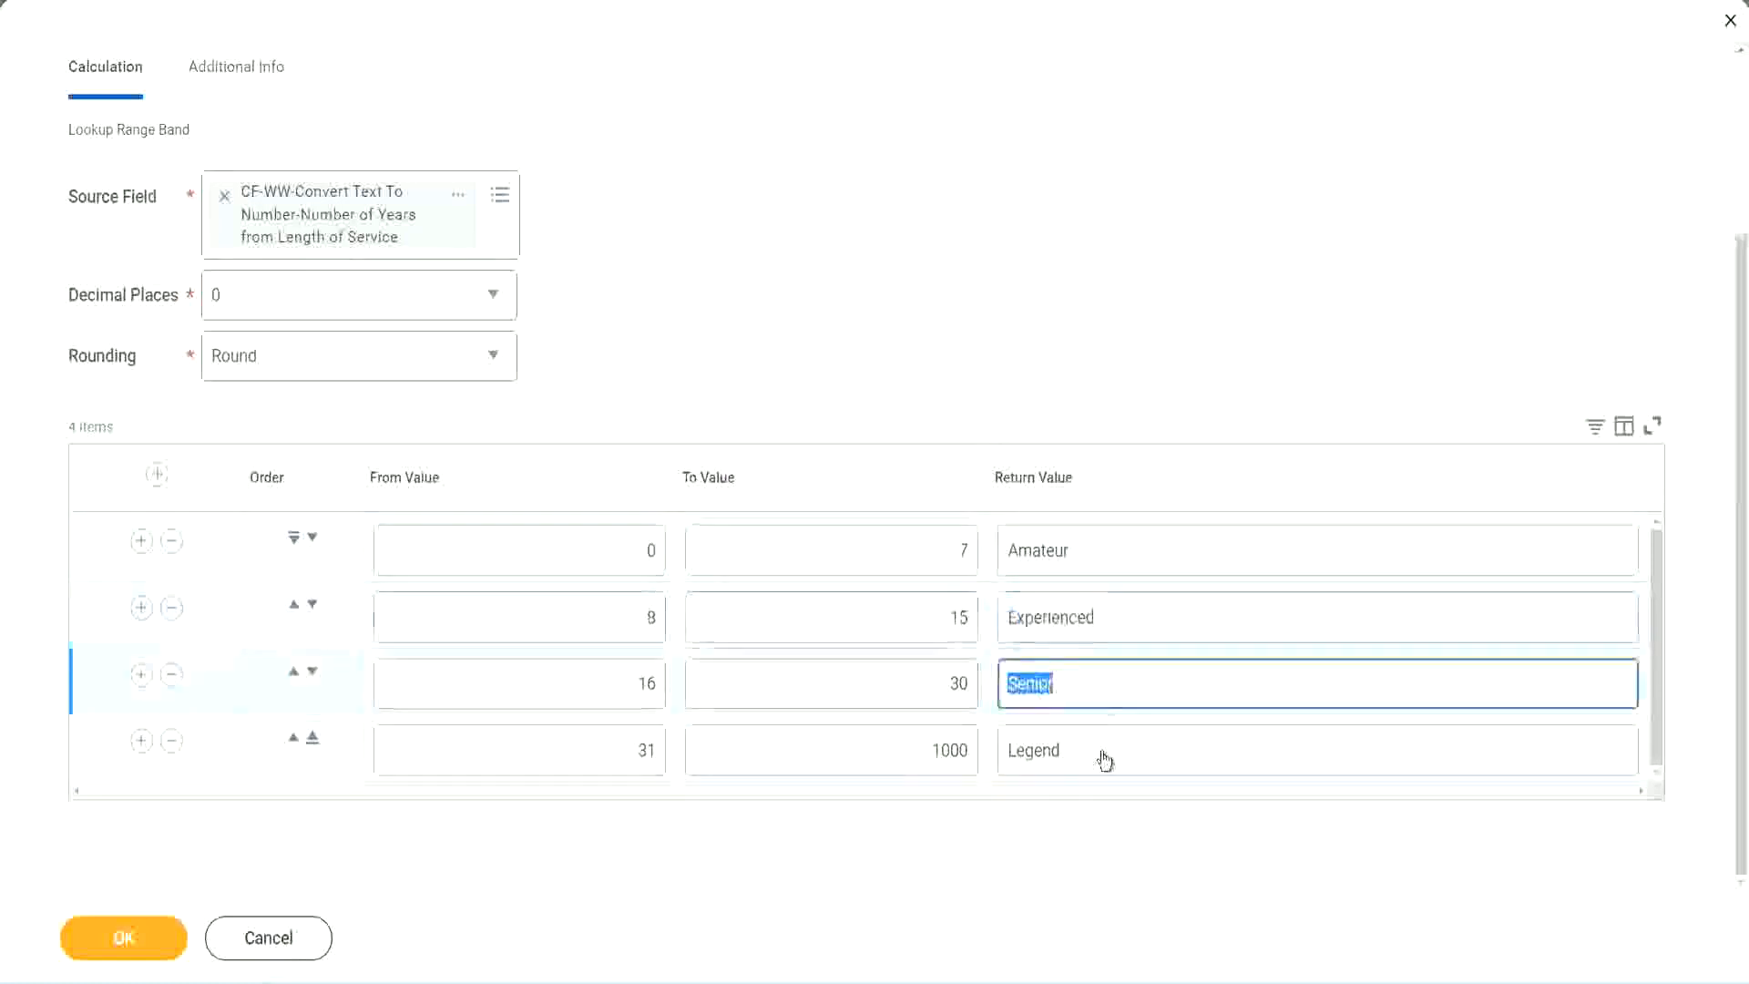
pyautogui.click(1102, 755)
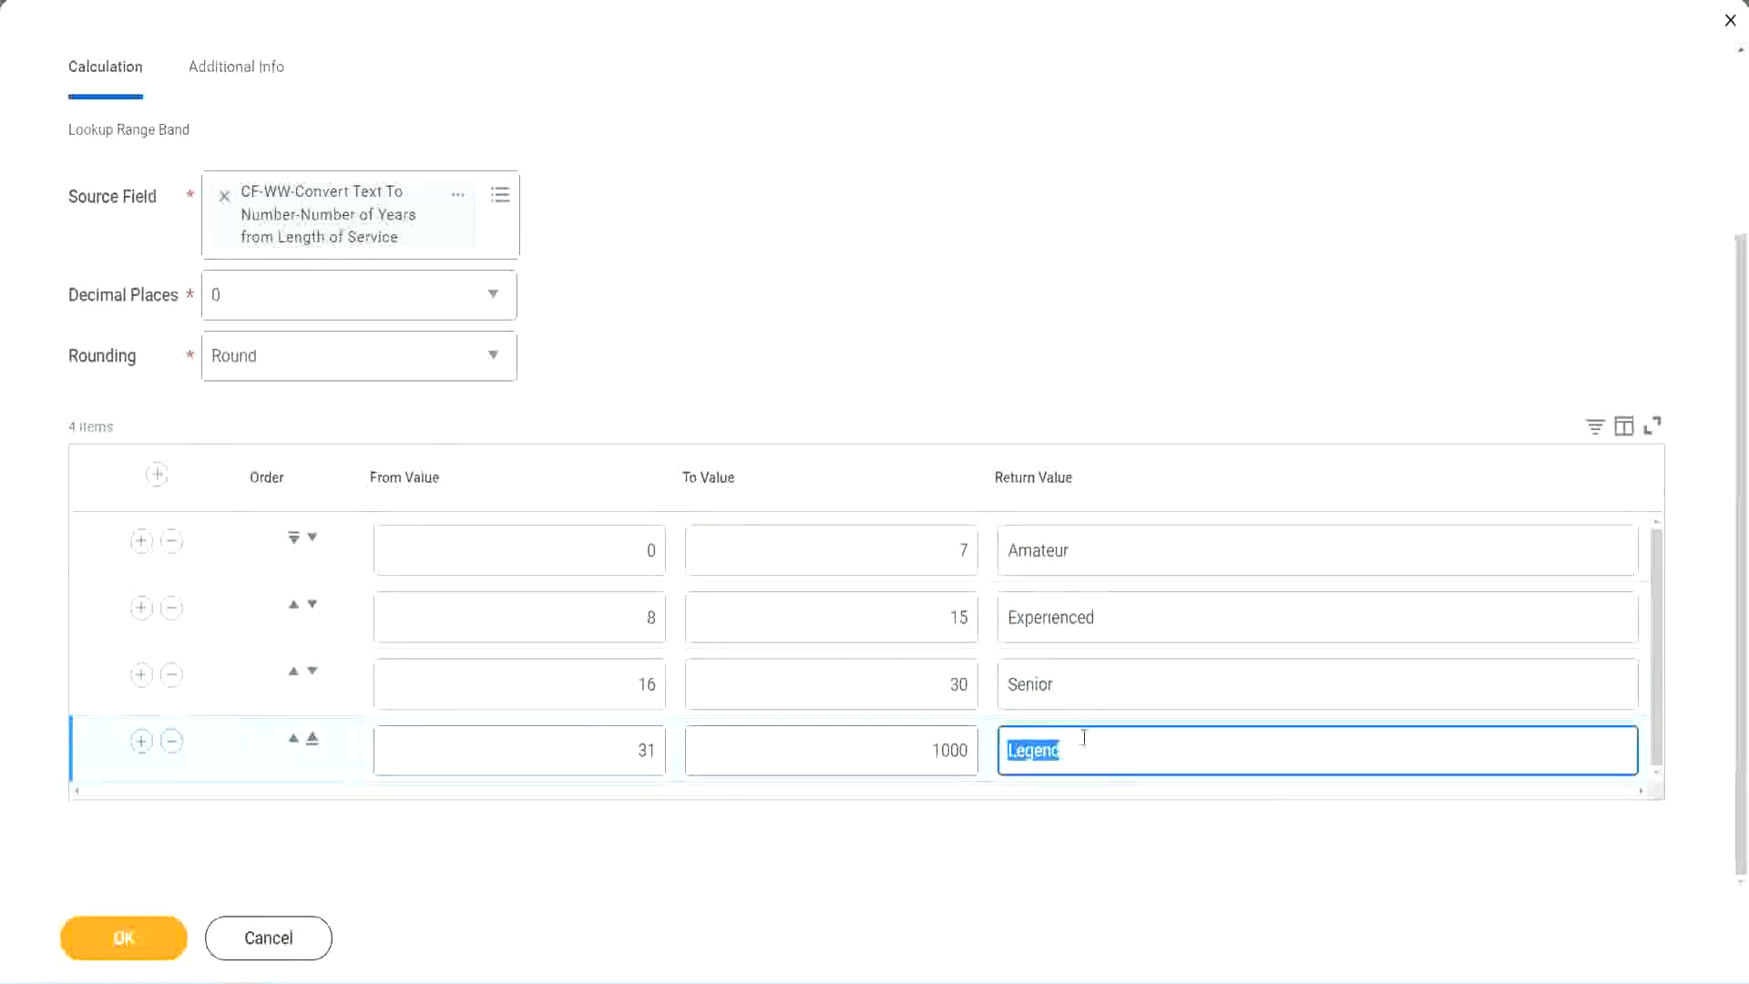
pyautogui.click(558, 554)
pyautogui.click(897, 547)
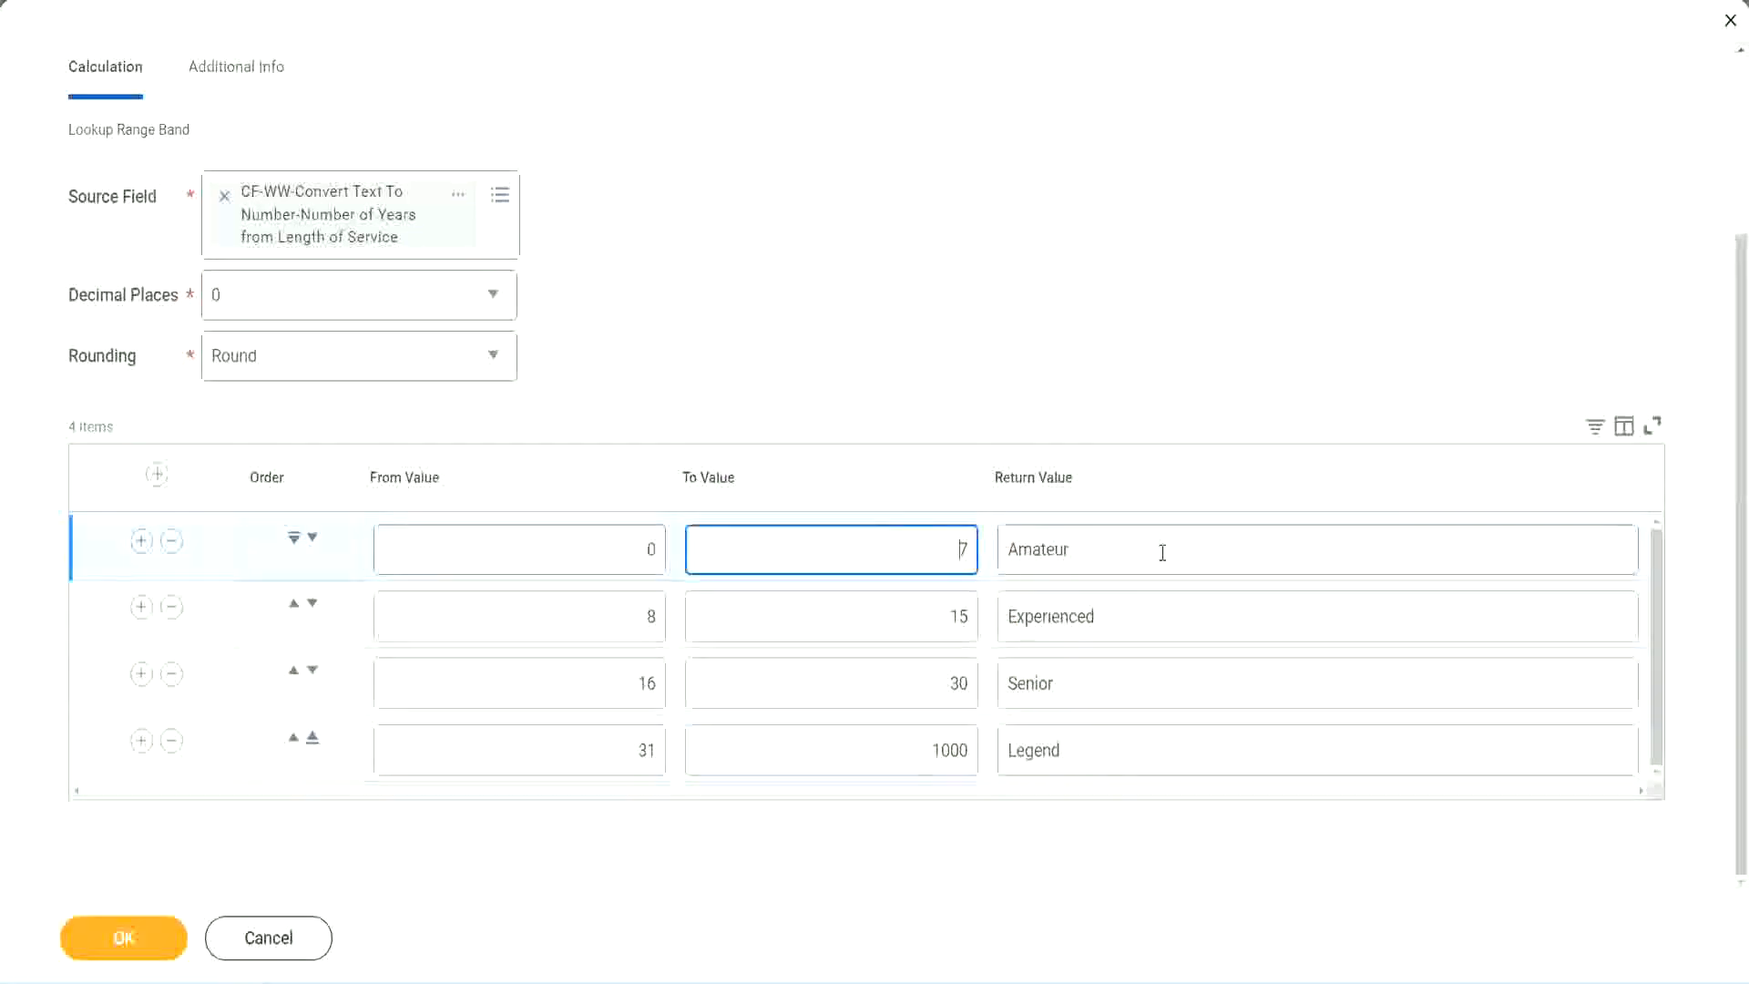
pyautogui.click(1160, 551)
pyautogui.click(1137, 615)
pyautogui.click(1111, 688)
pyautogui.click(1100, 752)
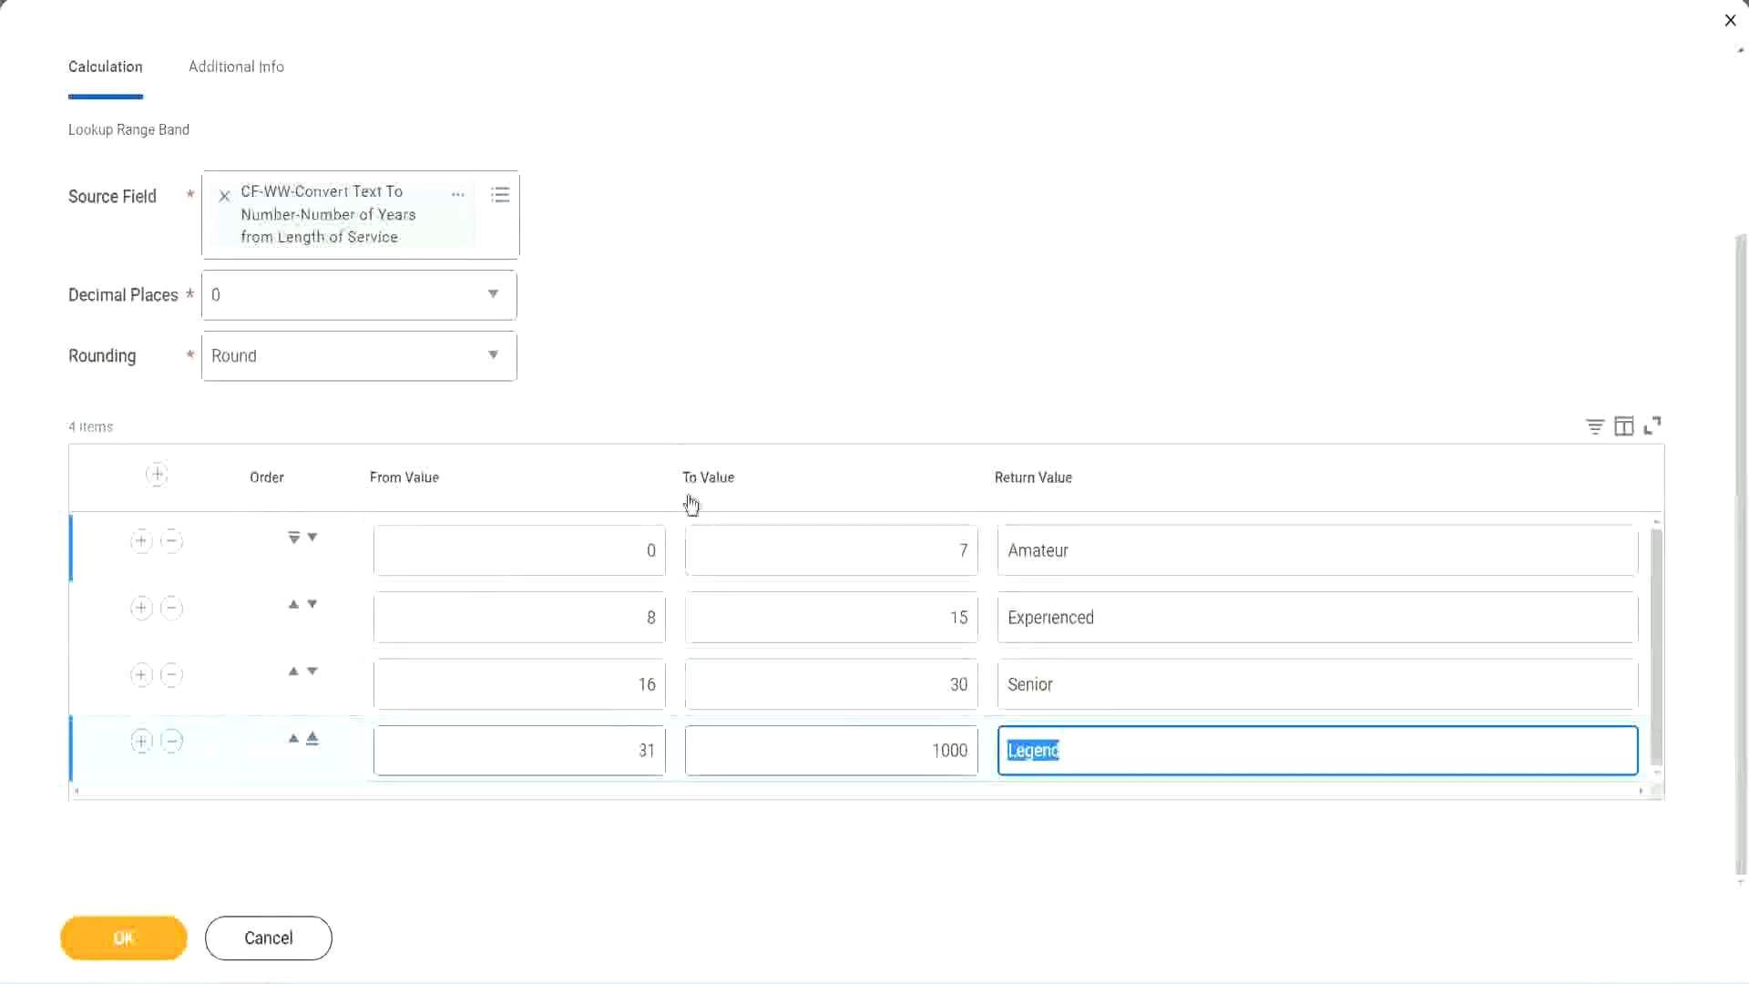
pyautogui.click(811, 384)
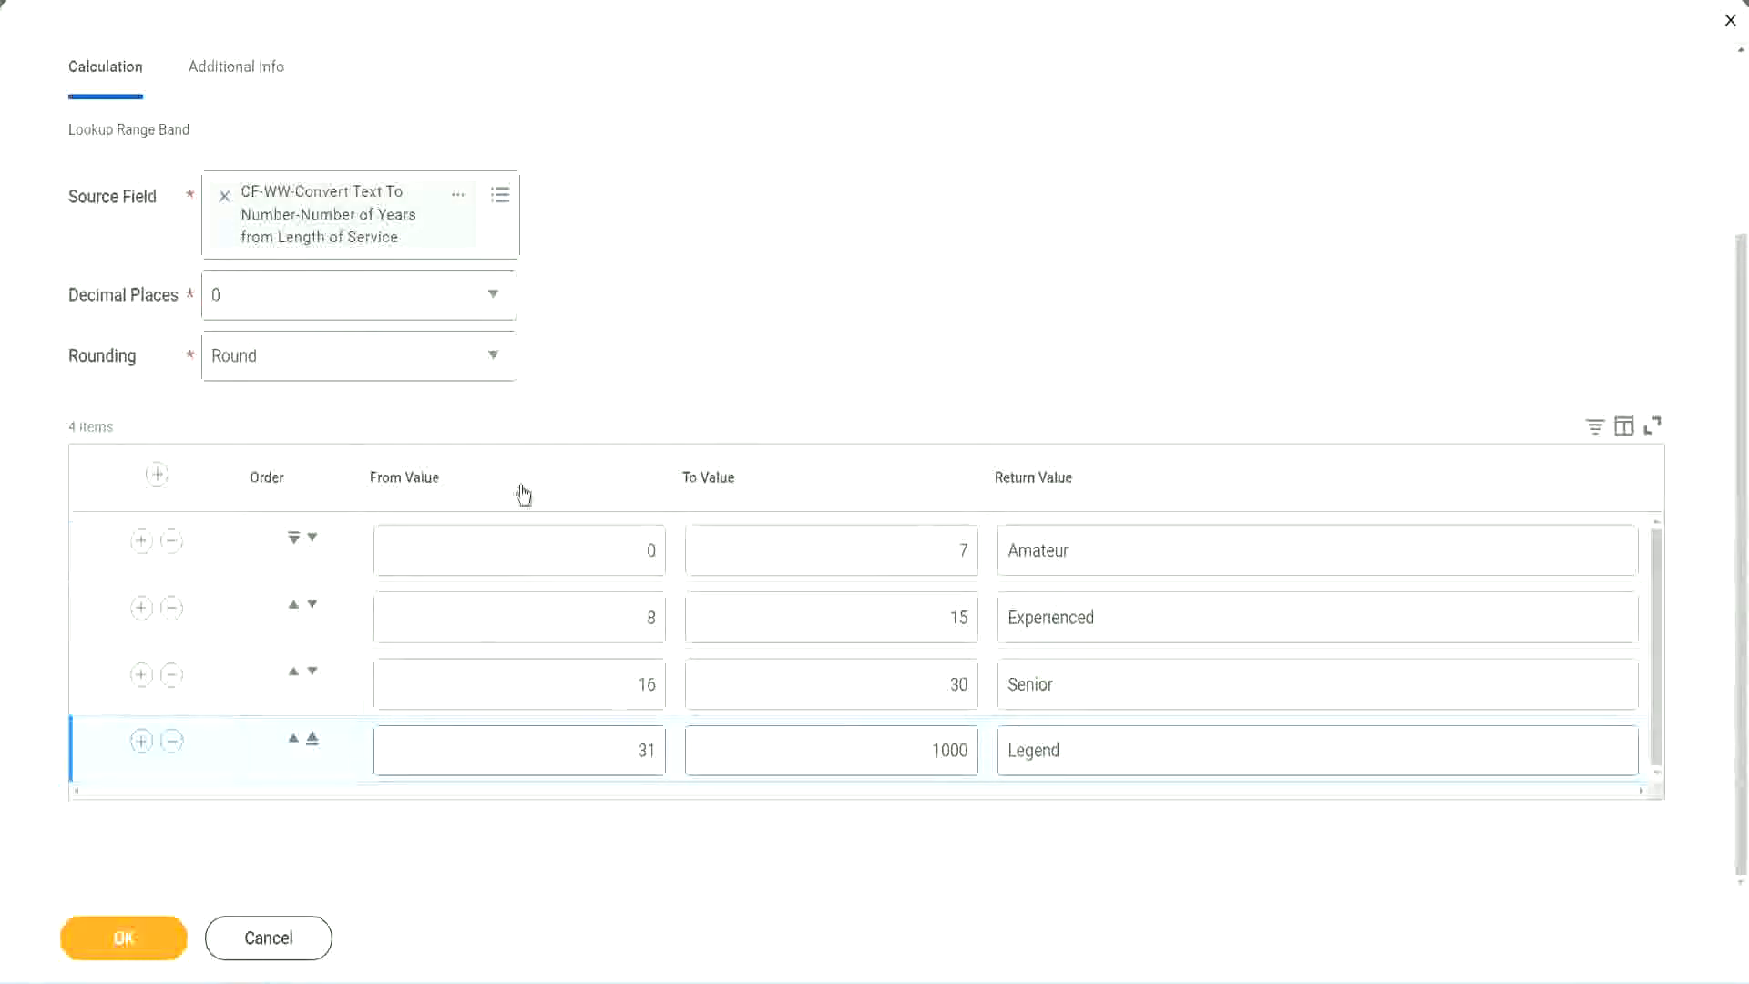
# Save the Lookup Range Band calculated field and use the link options of its name on the save confirmation page
pyautogui.click(122, 936)
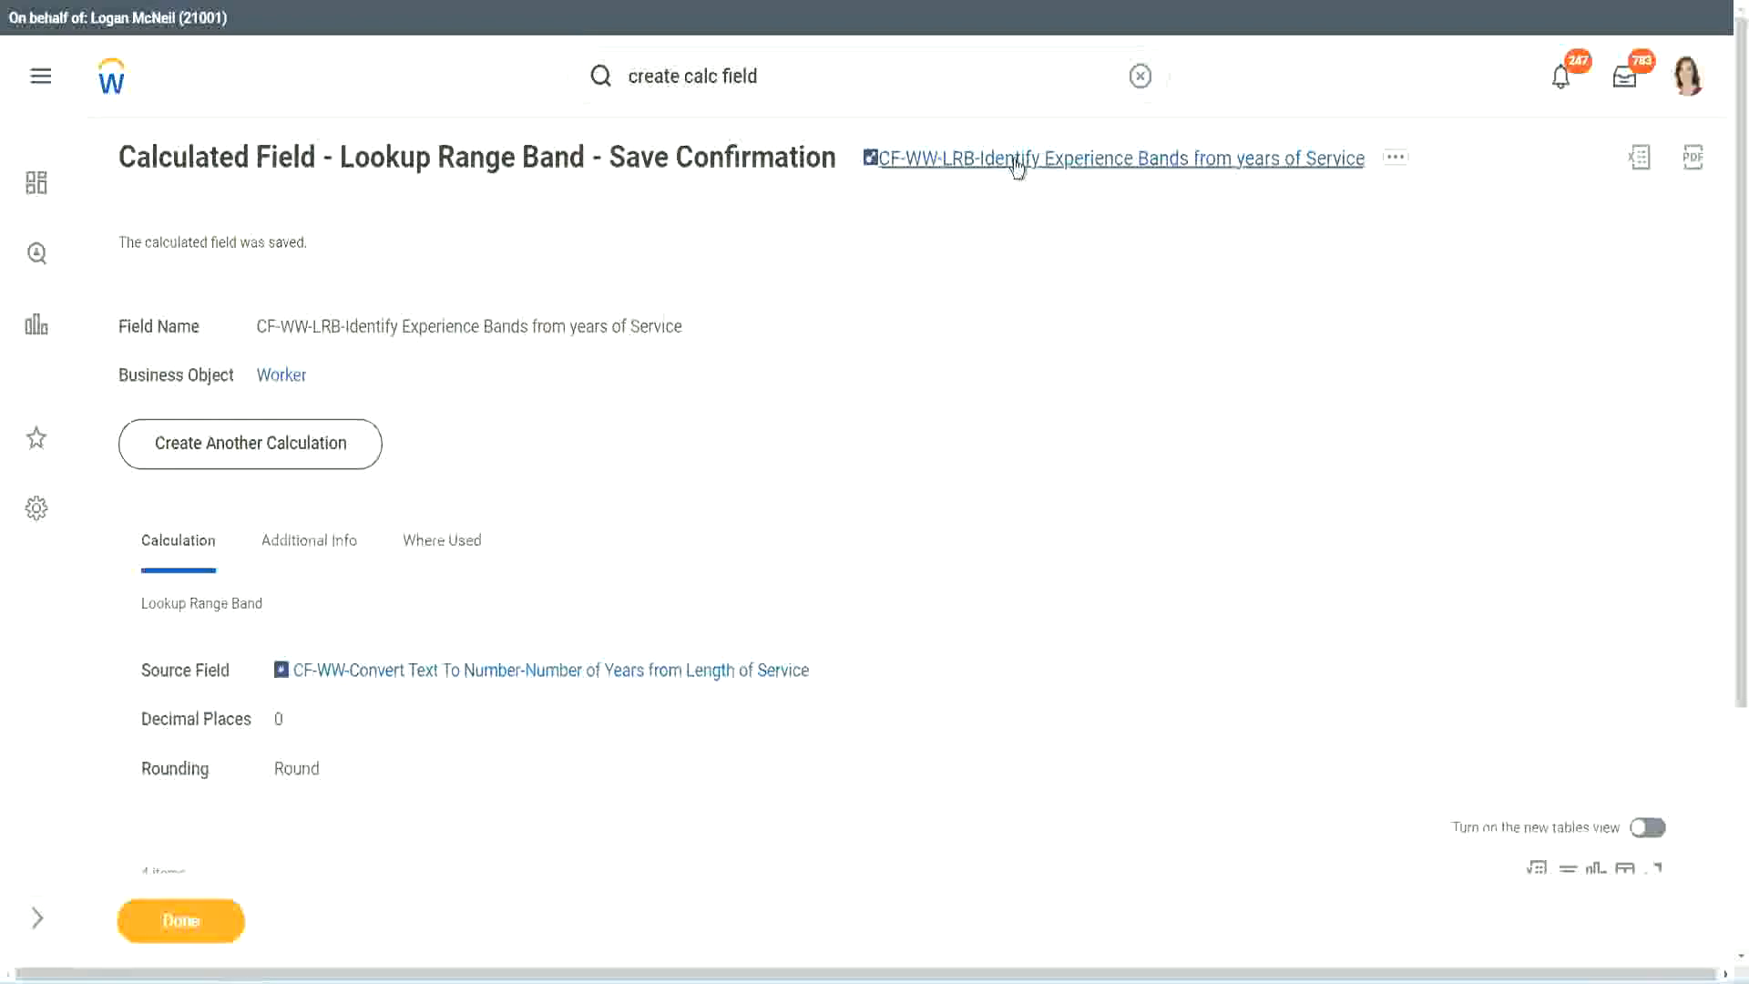
pyautogui.rightClick(1019, 166)
pyautogui.click(1037, 273)
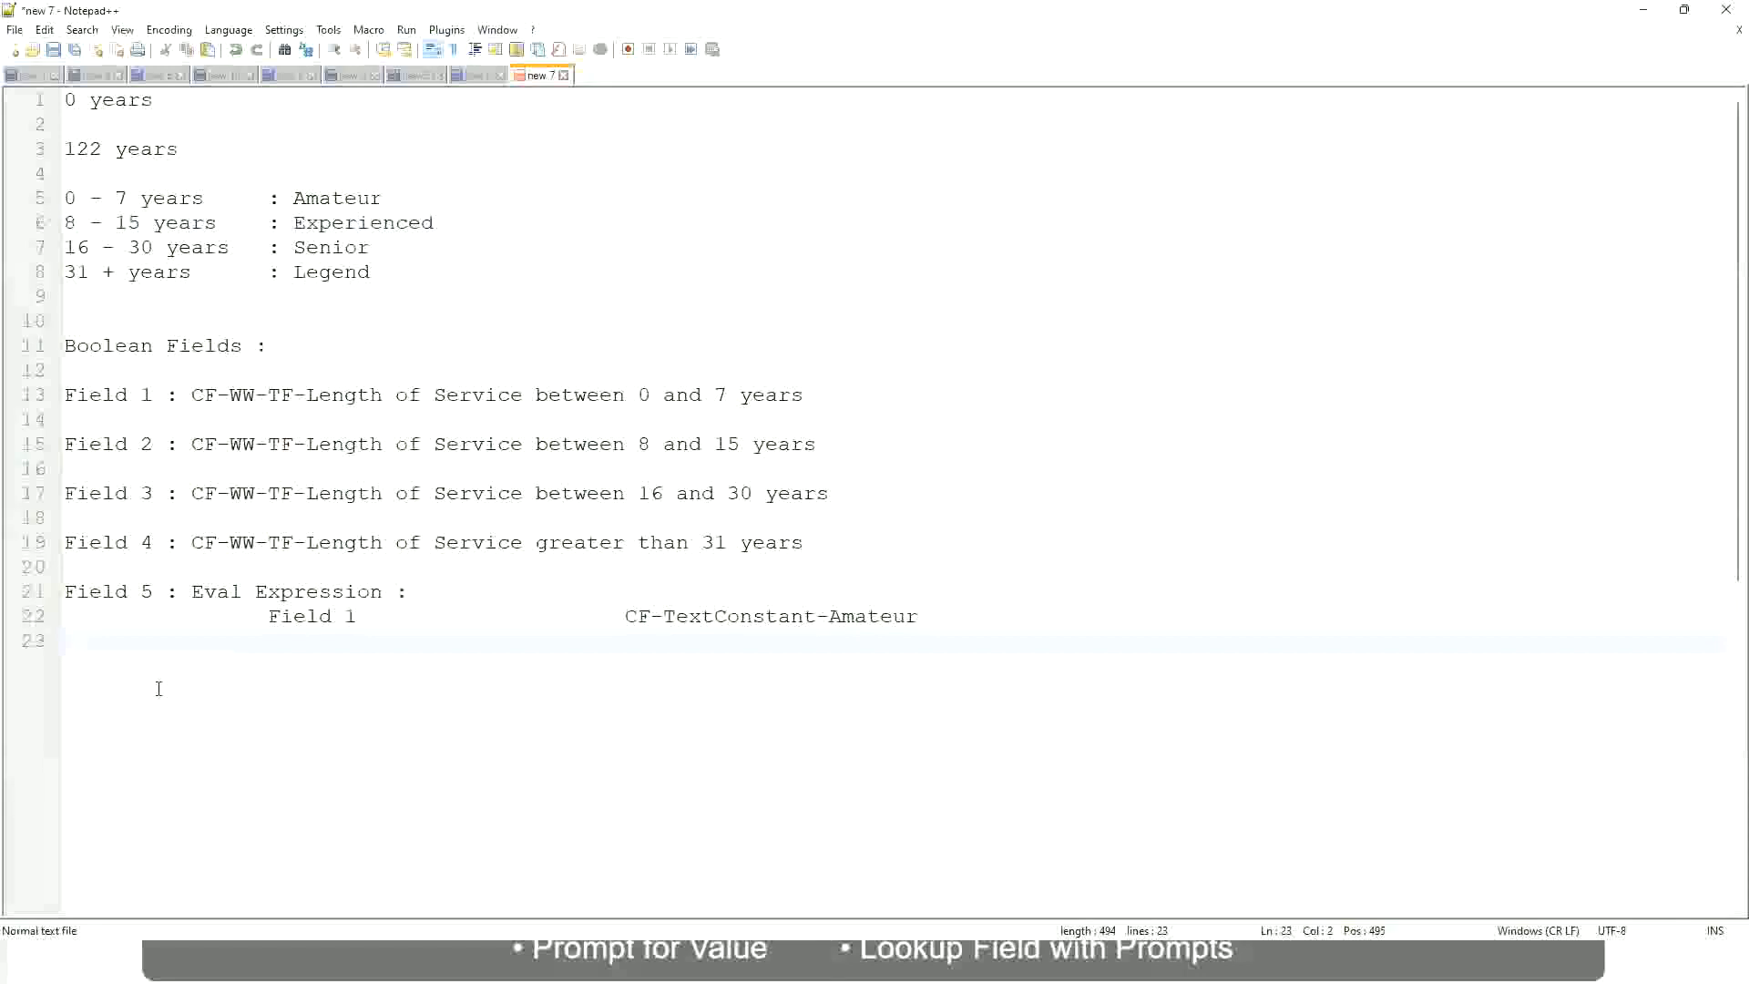
# Switch to the Notepad++ notes and add the amount "10,000 USD" a few lines below the Eval Expression entry
pyautogui.press('Return')
pyautogui.press('Return')
pyautogui.press('Return')
pyautogui.press('Left')
pyautogui.write('10,000 USD')
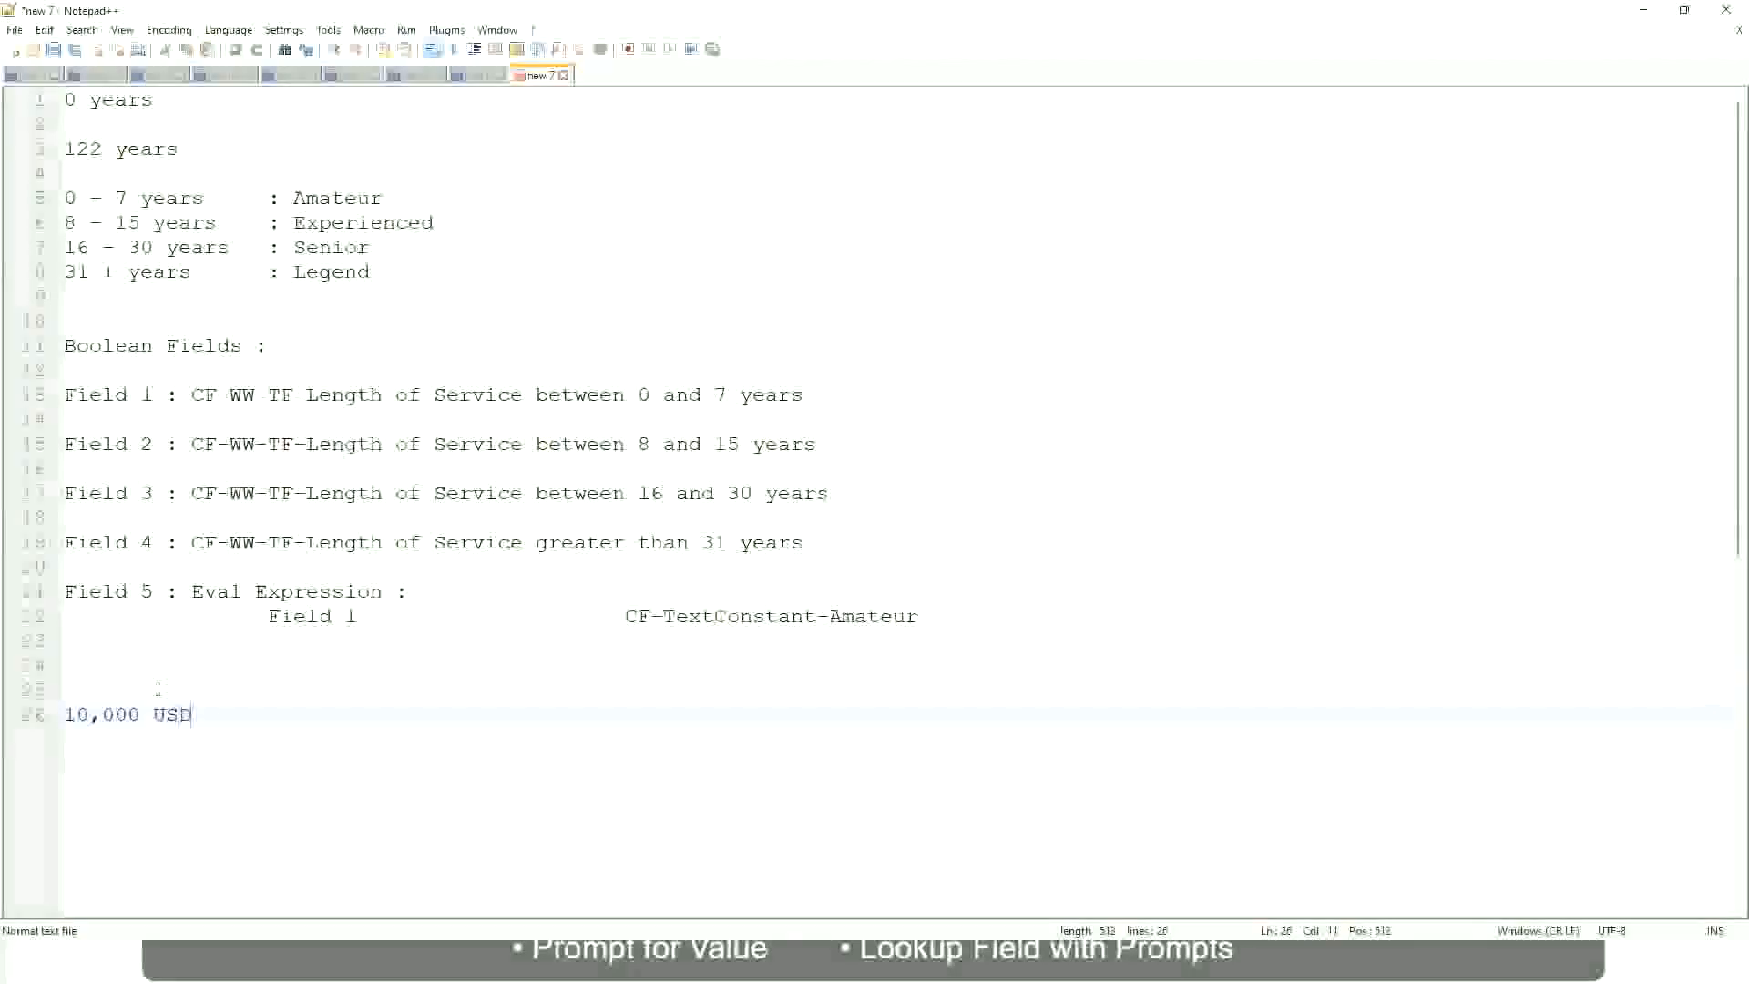
# Add "1,000,000 USD" further along the 10,000 USD line, leaving a blank line beneath it
pyautogui.press('Tab')
pyautogui.press('Tab')
pyautogui.press('Tab')
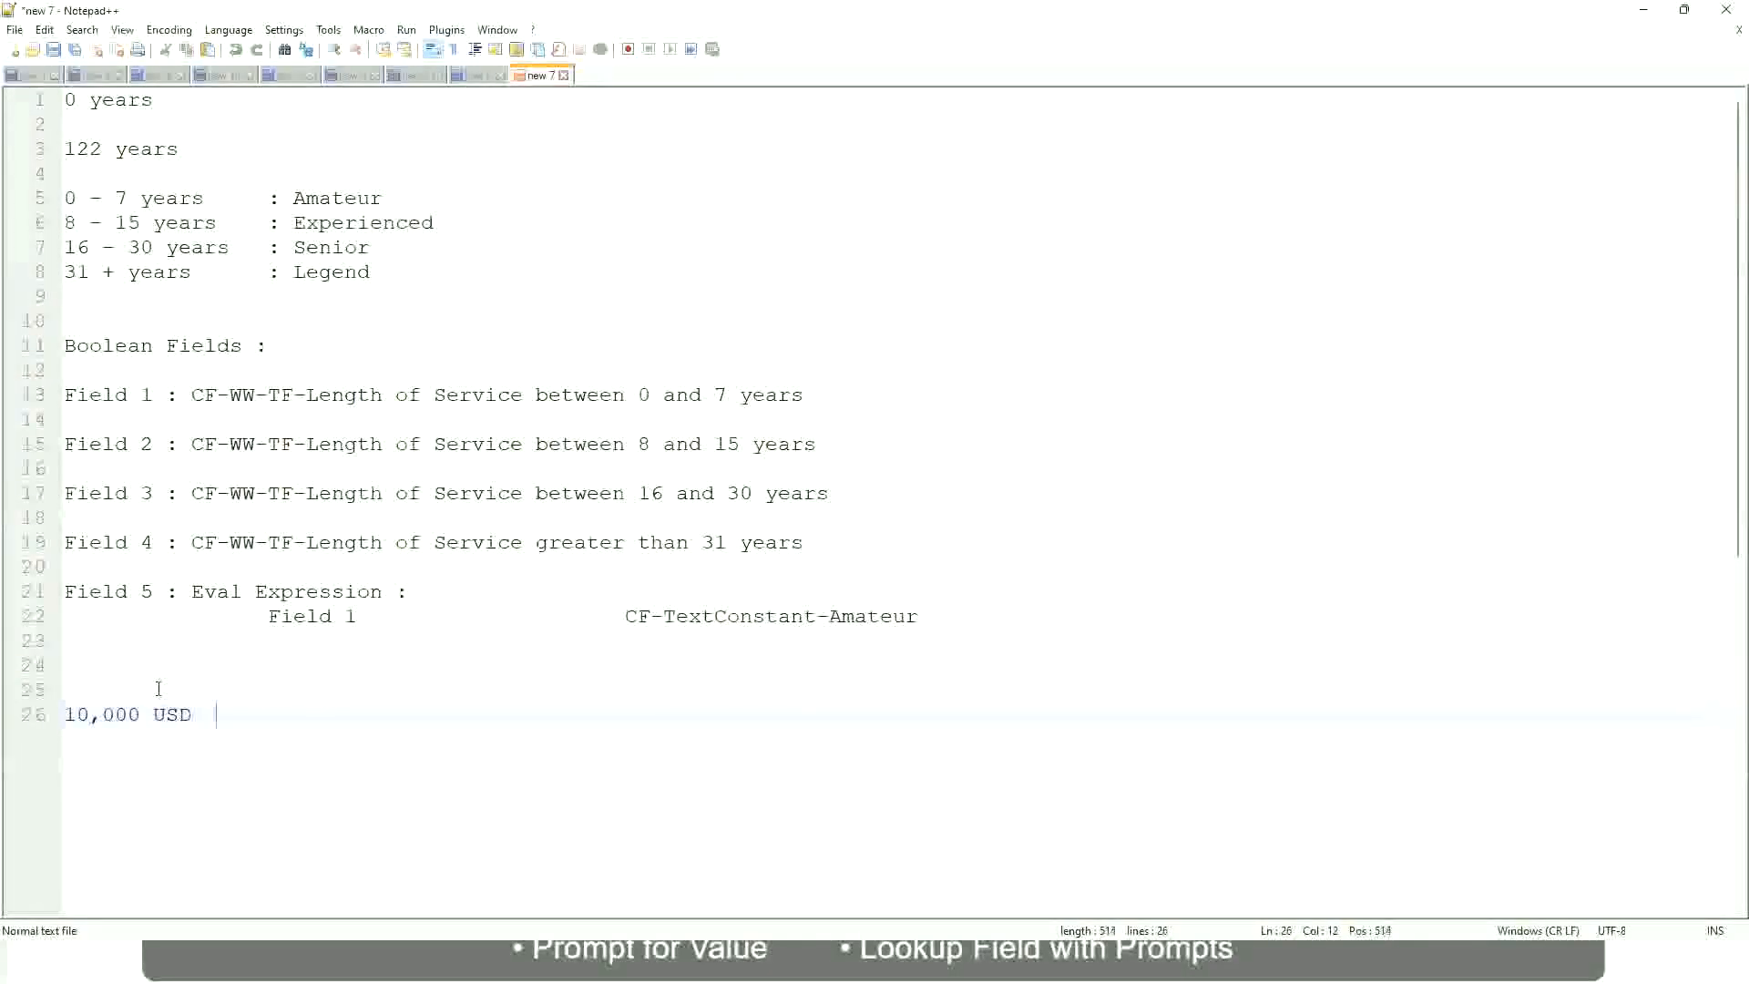
pyautogui.press('Tab')
pyautogui.press('Tab')
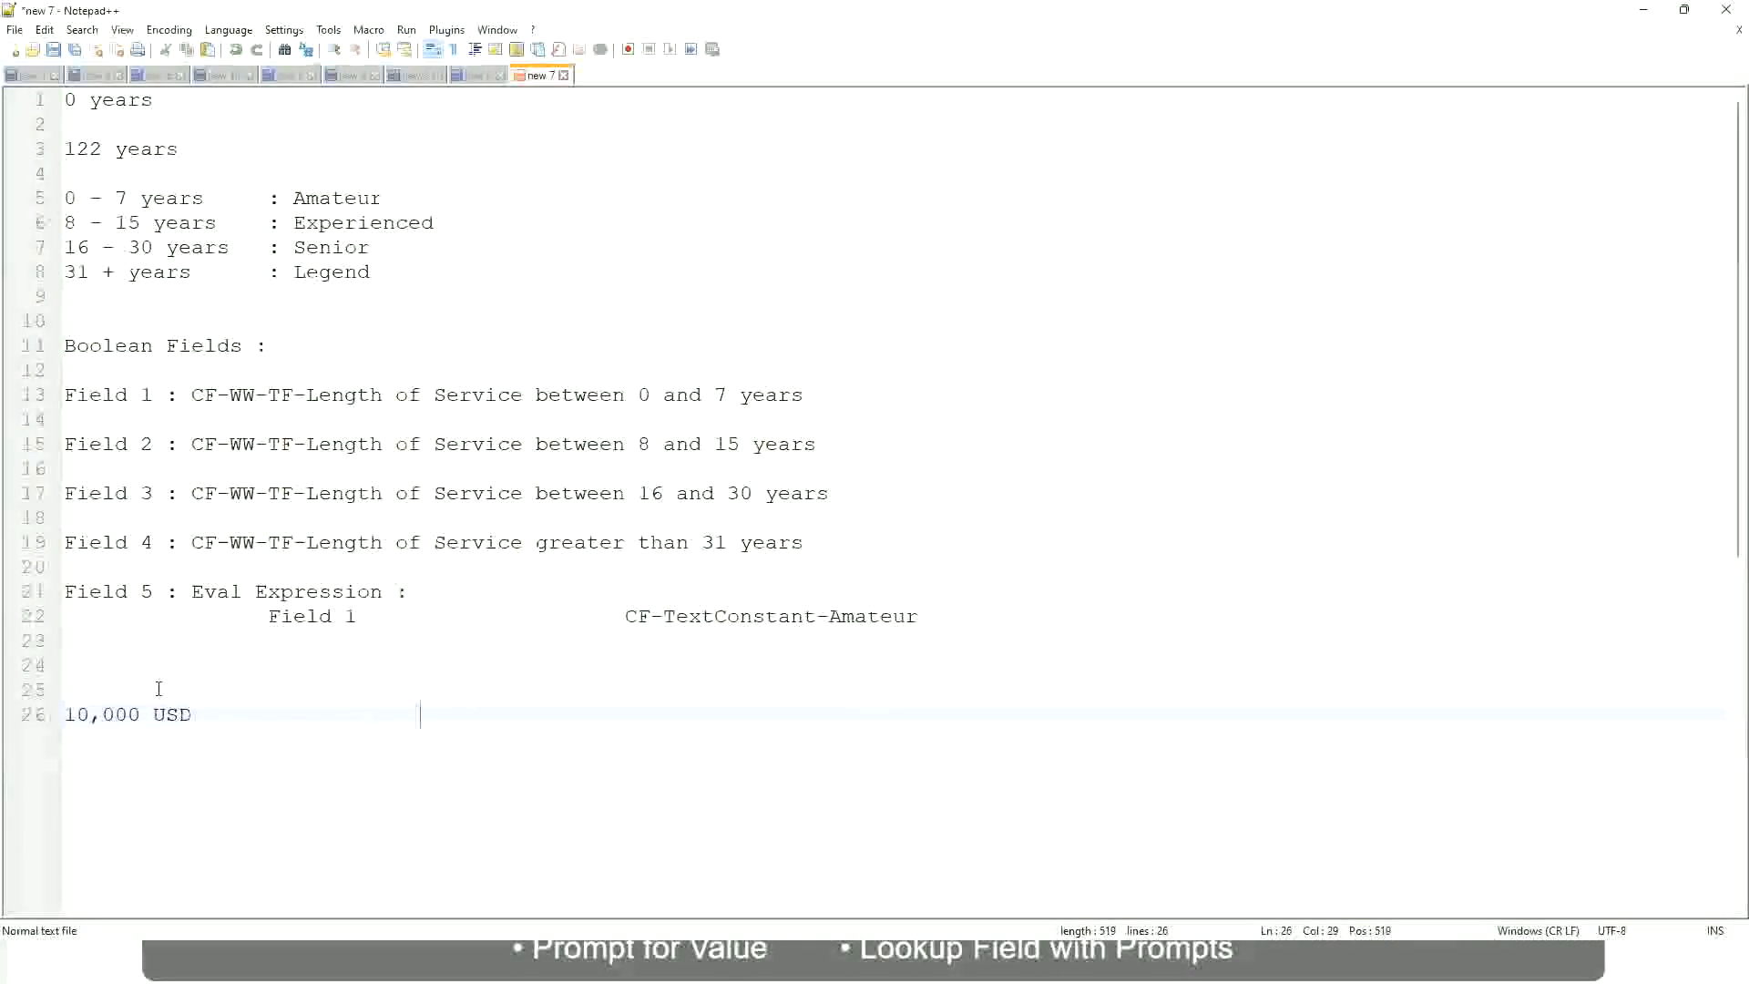
pyautogui.write('1,000,000')
pyautogui.press('Left')
pyautogui.press('Left')
pyautogui.press('Left')
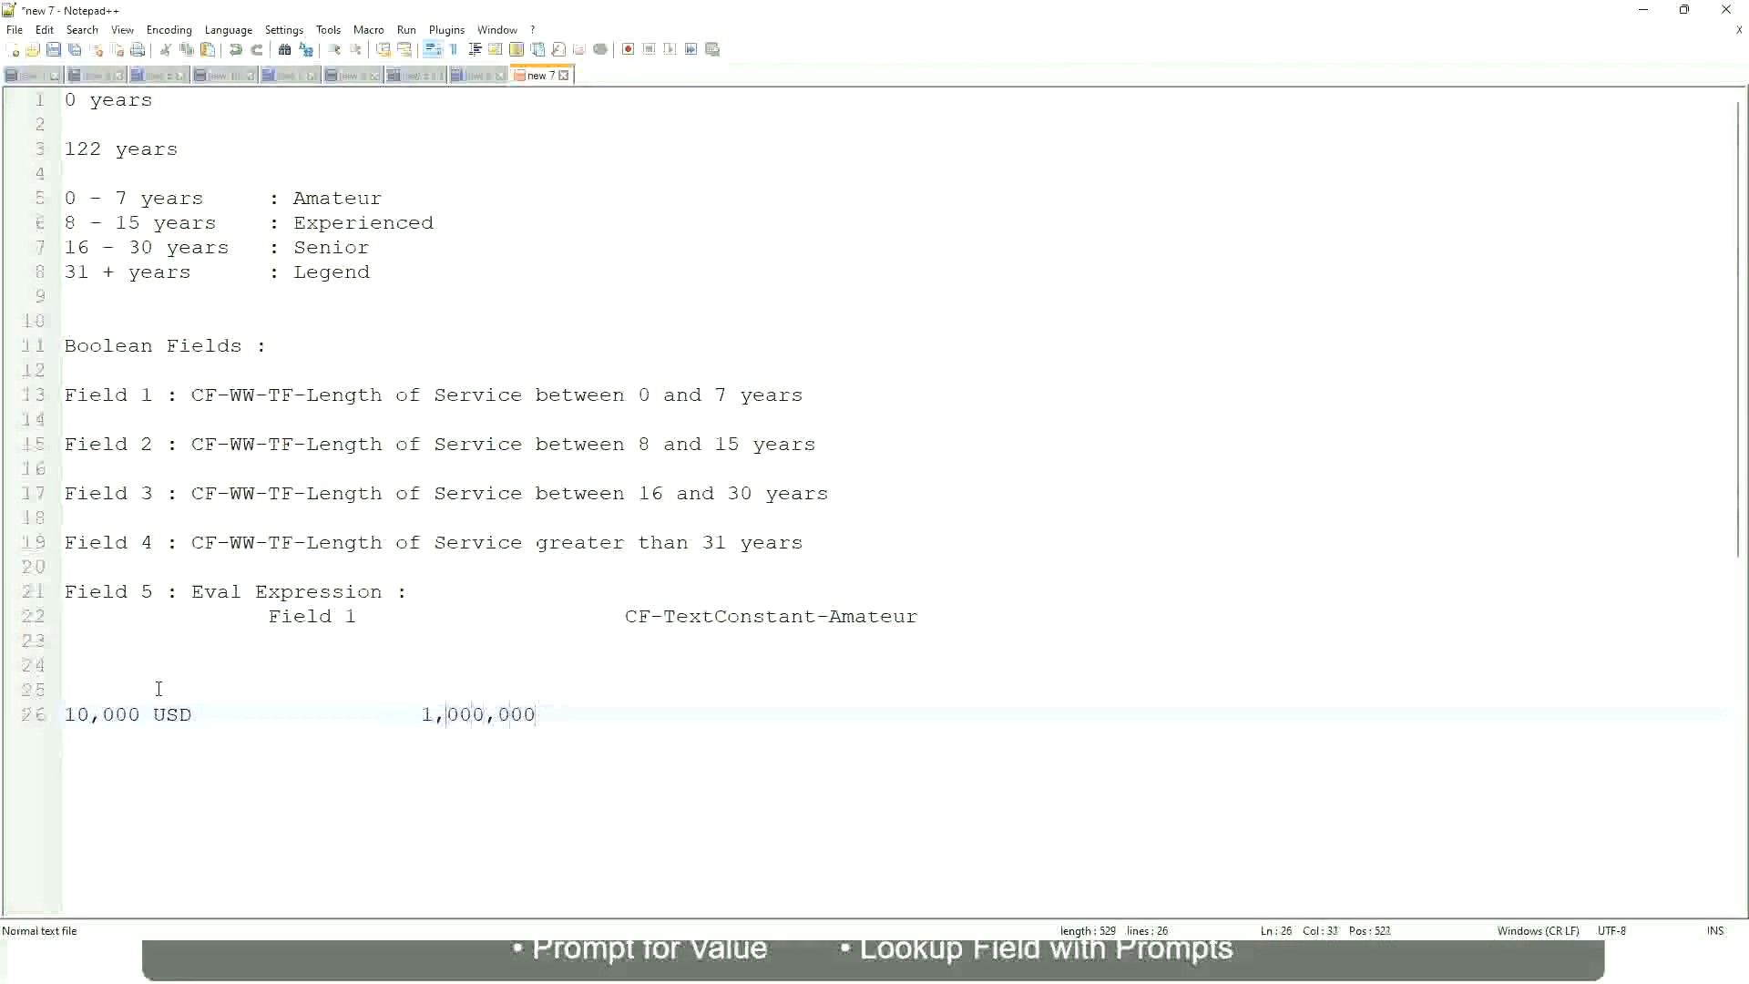
pyautogui.press('Right')
pyautogui.press('Right')
pyautogui.press('Right')
pyautogui.press('Right')
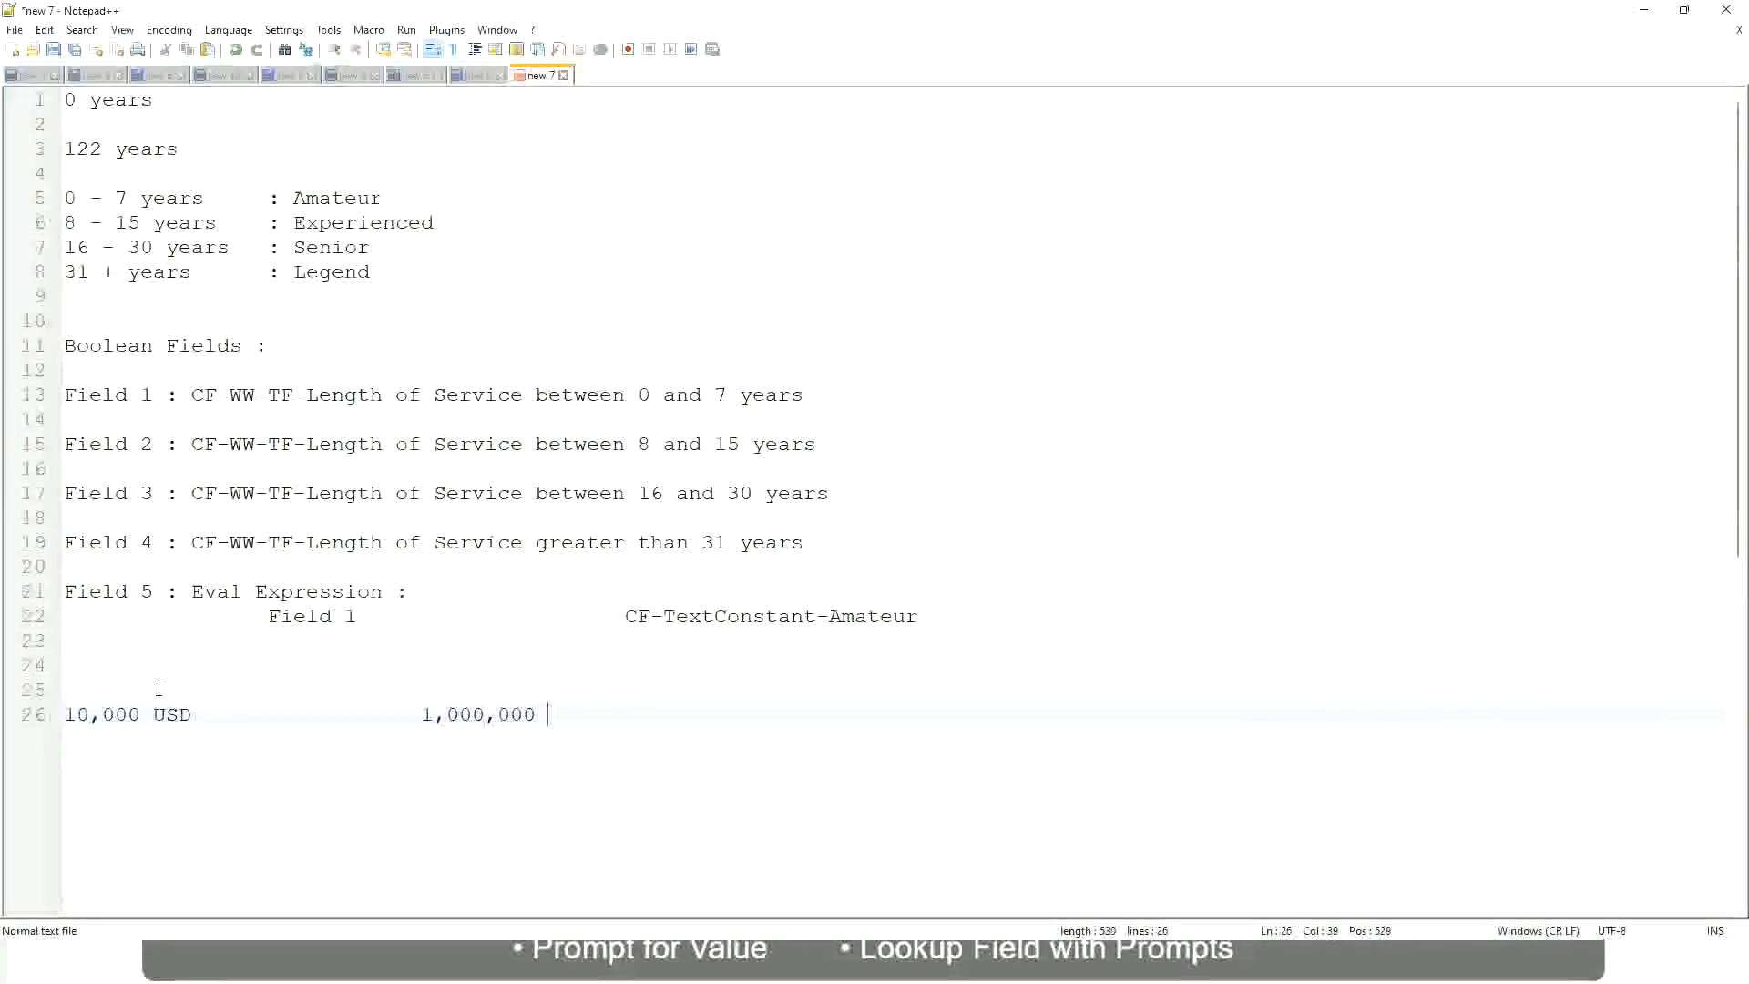
pyautogui.write('USD')
pyautogui.press('Return')
pyautogui.press('Return')
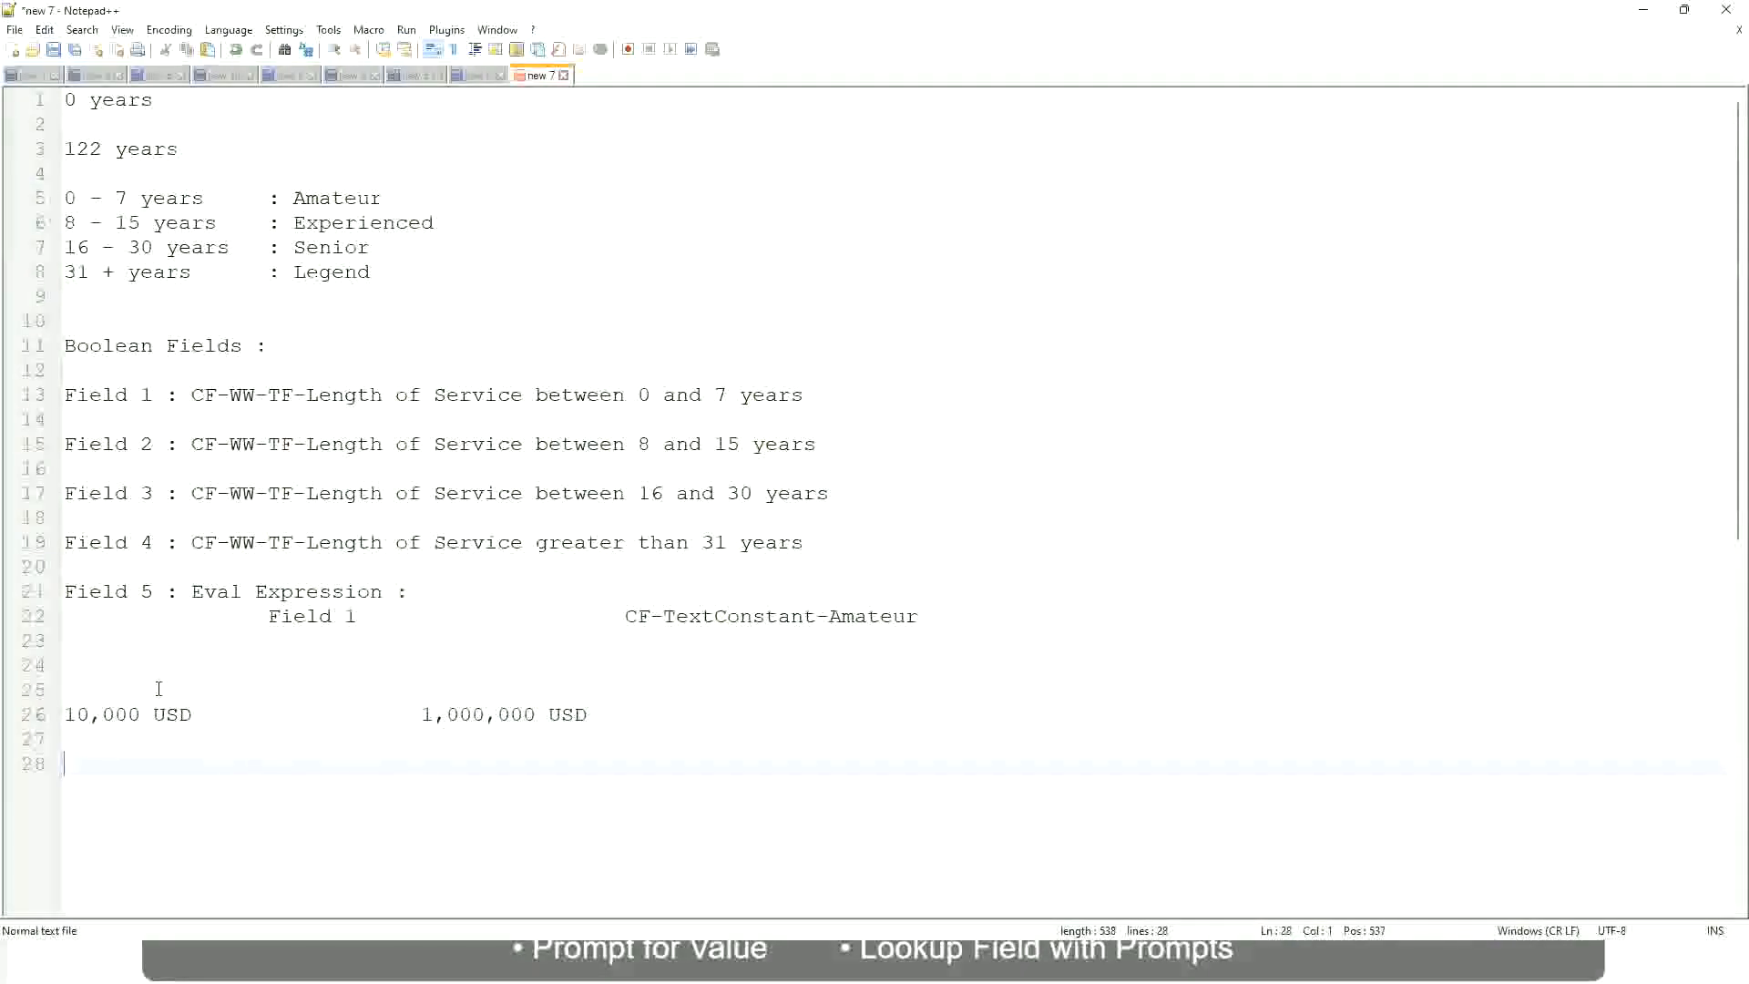
# Add the band line "10 - 50,000" with the label ": Low" aligned further along, below the USD amounts, and continue on a new line
pyautogui.write('10 - 50,000')
pyautogui.press('Tab')
pyautogui.press('Tab')
pyautogui.press('Tab')
pyautogui.press('Tab')
pyautogui.write(': Low')
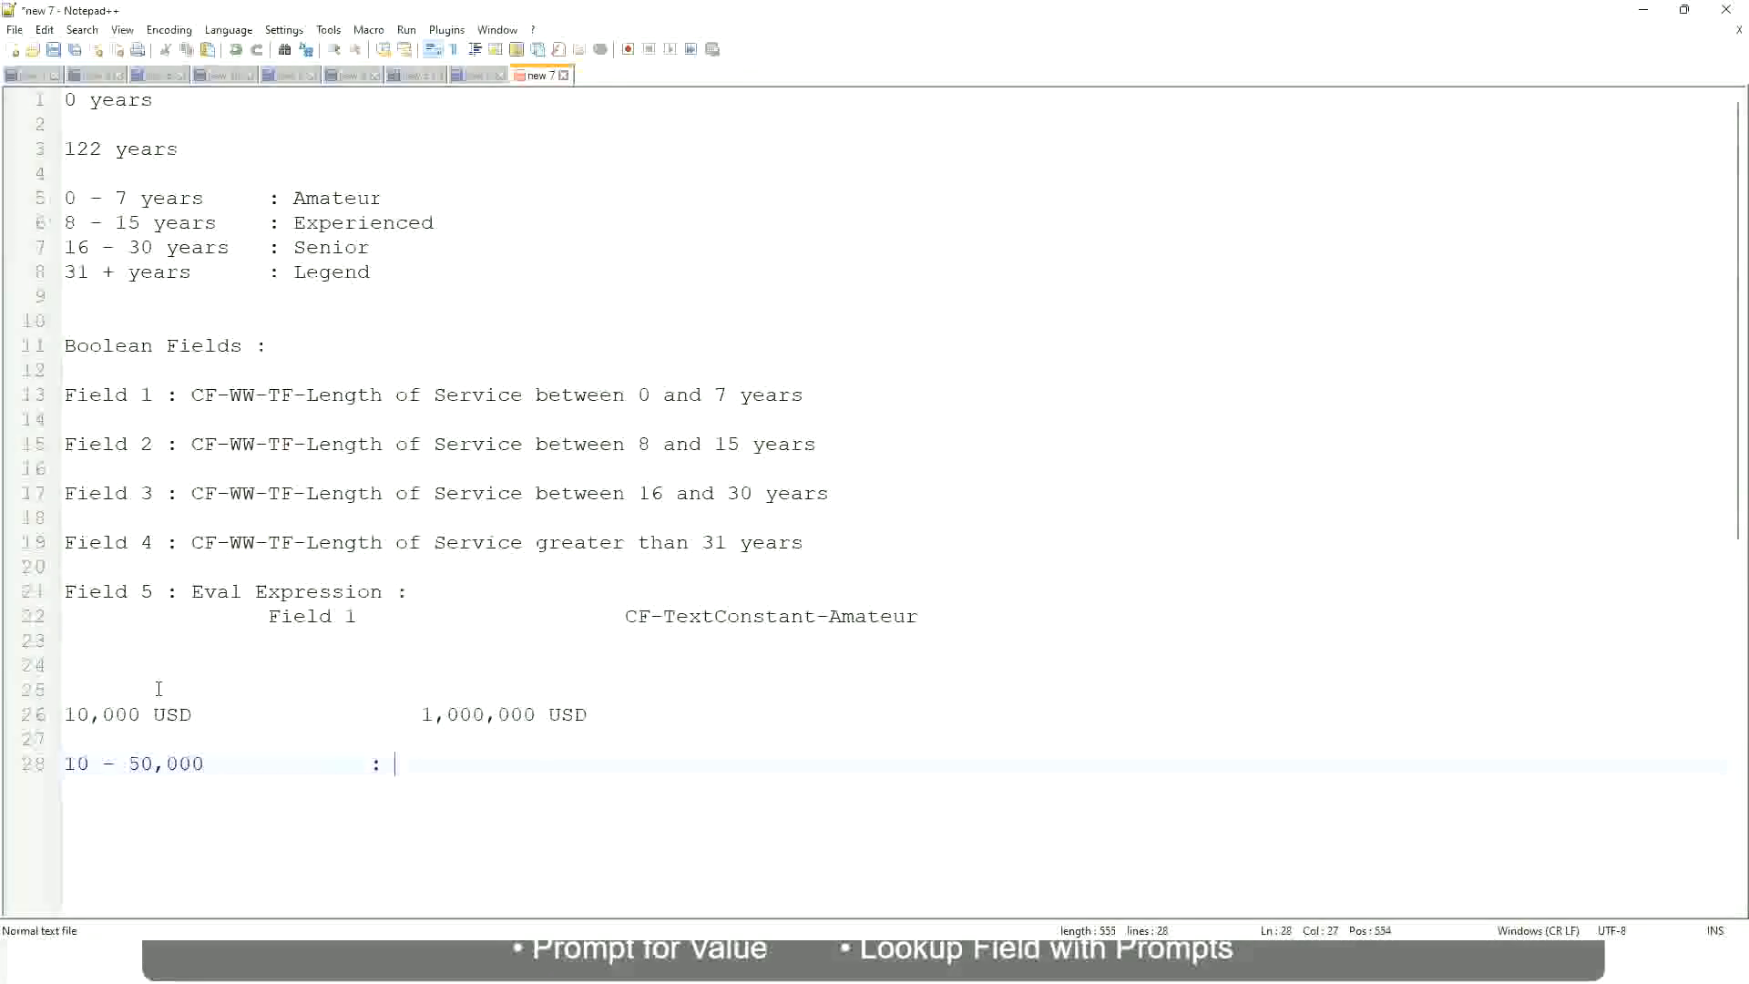
pyautogui.press('Return')
pyautogui.press('Return')
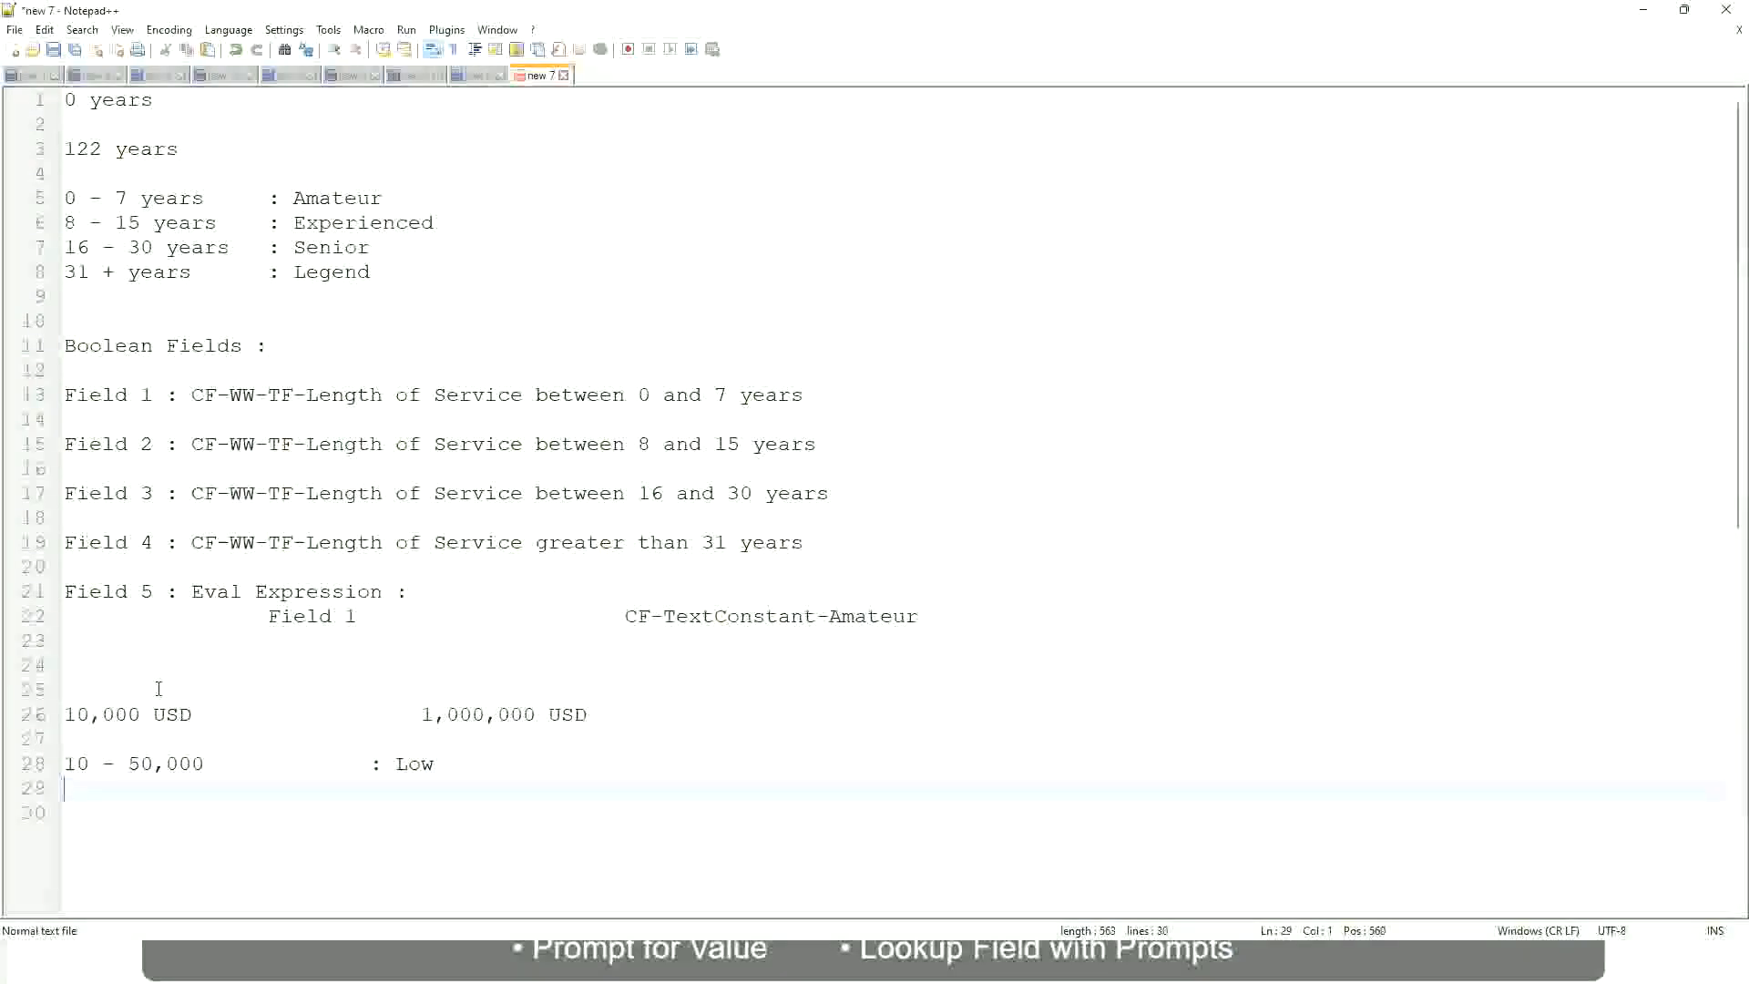
# Add the second band line "50,001 - 150,000" with the aligned label ": Medium" directly beneath the Low band, followed by a new line
pyautogui.press('Up')
pyautogui.write('50,001 - 1')
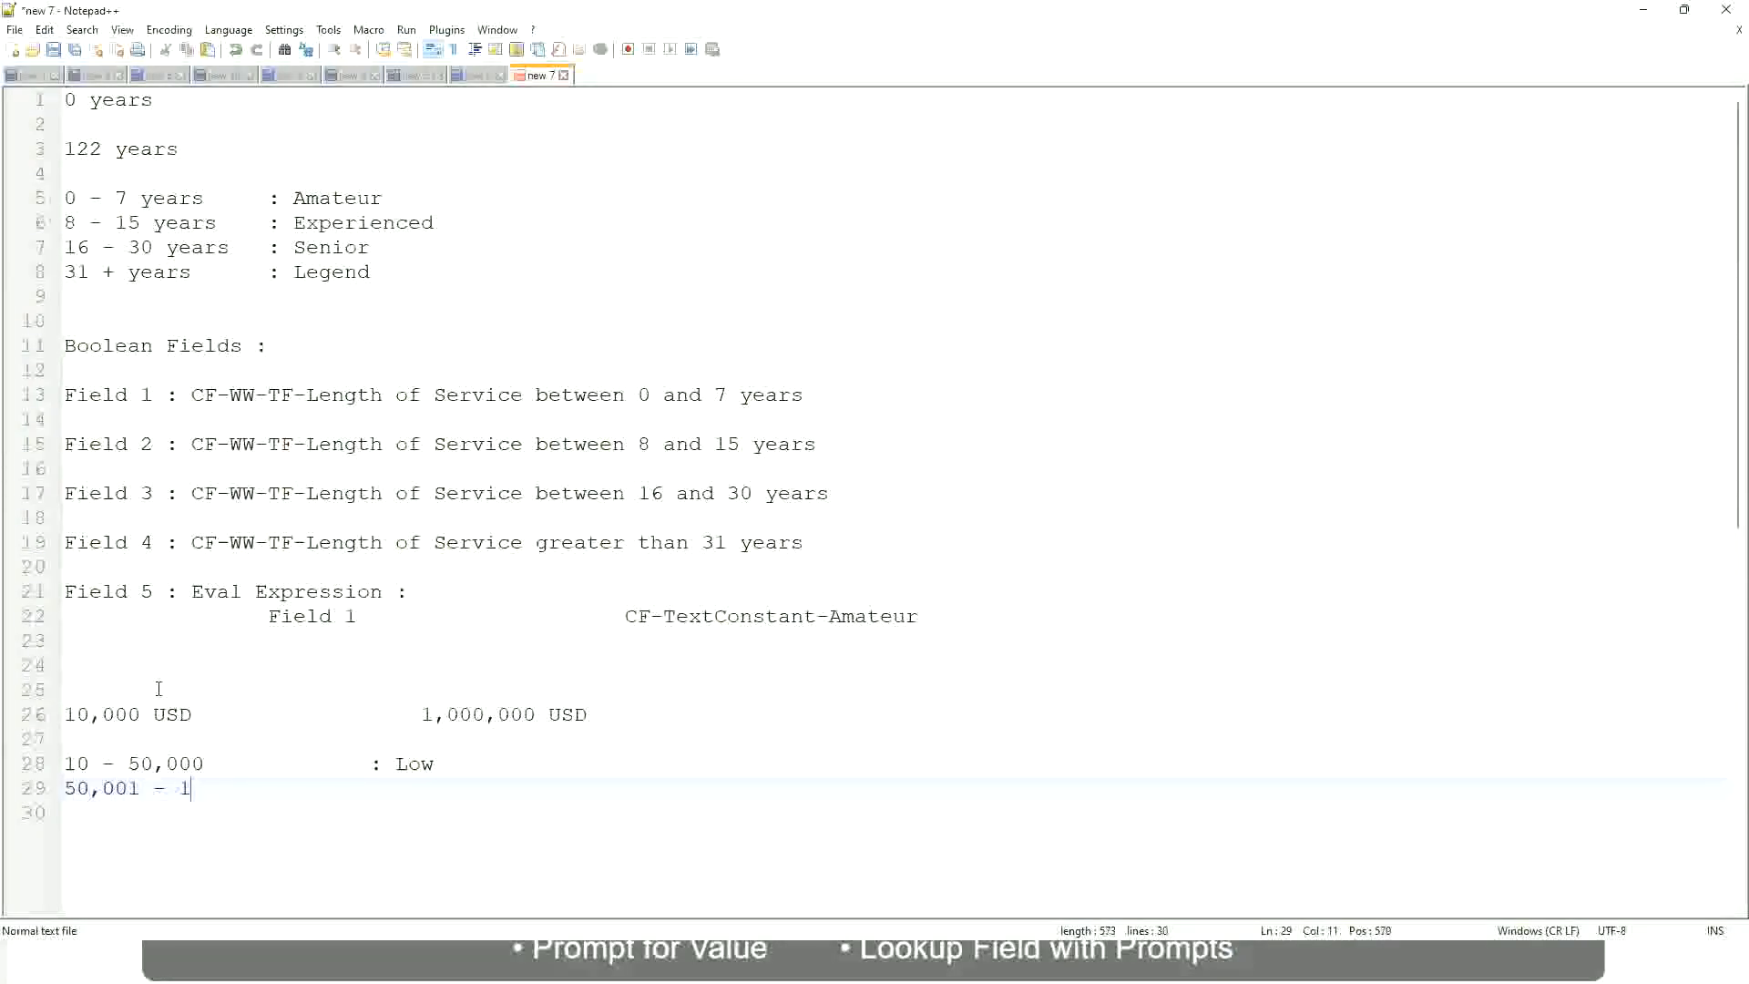
pyautogui.write('50,000')
pyautogui.press('Tab')
pyautogui.press('Tab')
pyautogui.write(': Medium')
pyautogui.press('Return')
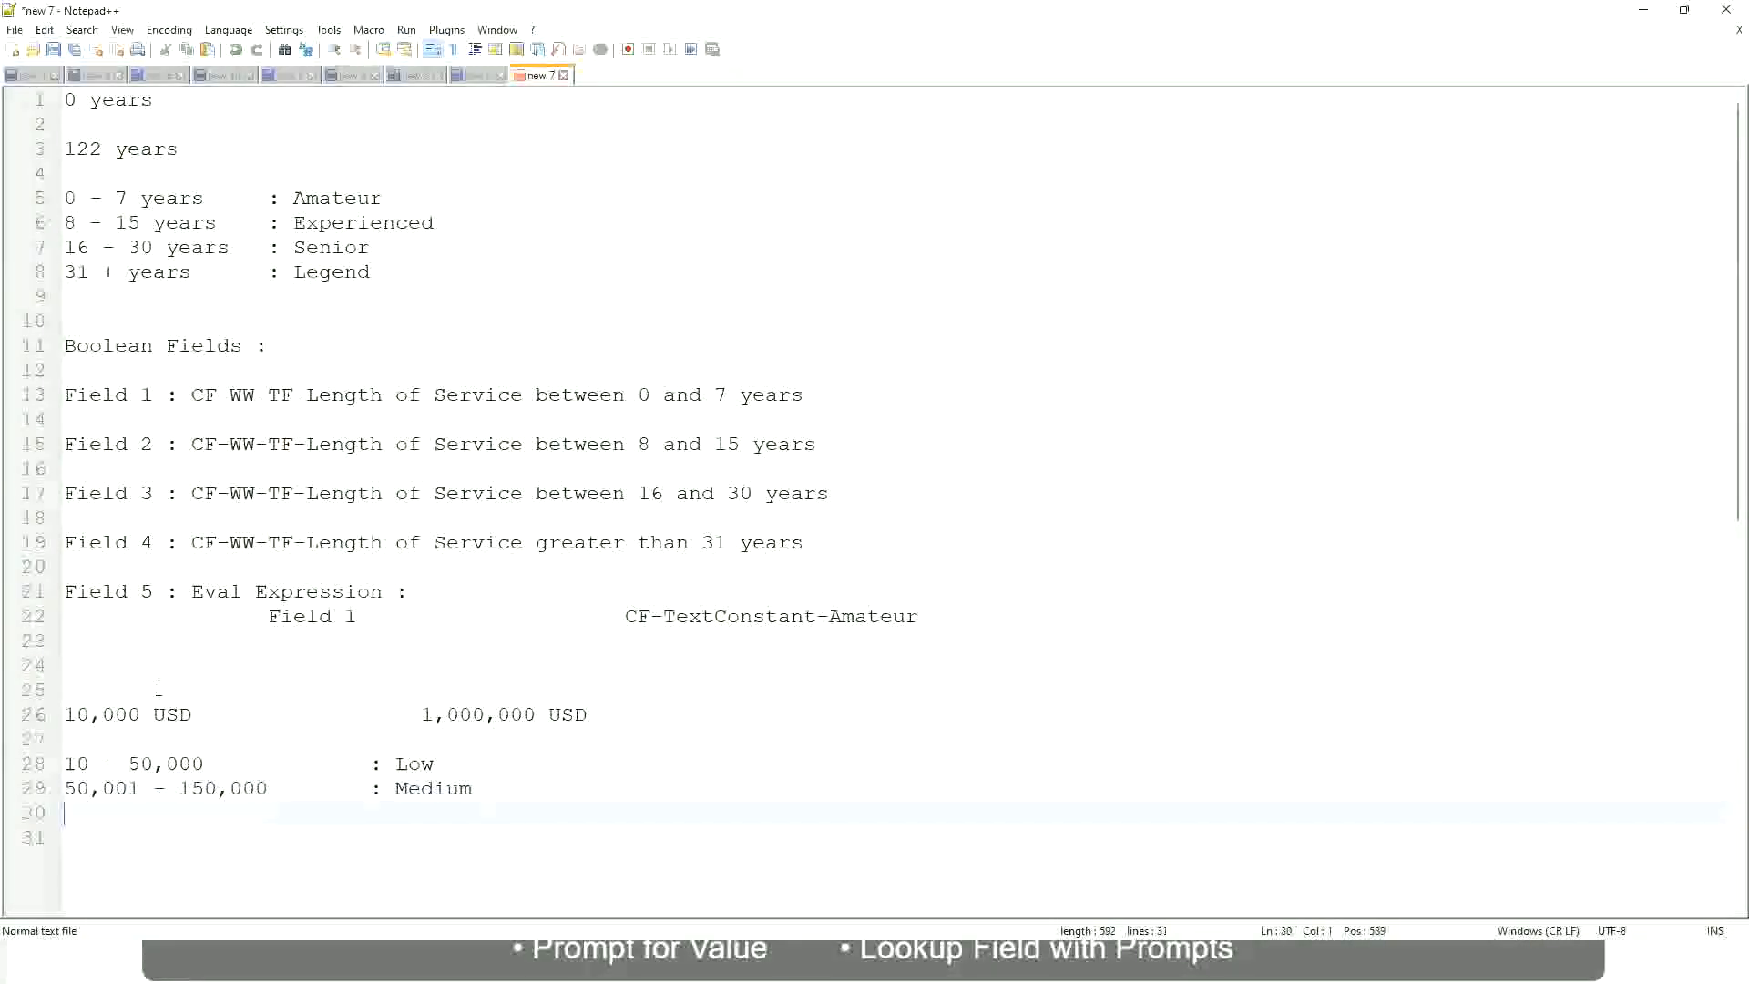
# Add the third band line "> 150,000" with the aligned label ": High" beneath the Medium band
pyautogui.write('> 150,000')
pyautogui.press('Tab')
pyautogui.press('Tab')
pyautogui.press('Tab')
pyautogui.press('Tab')
pyautogui.write(': High')
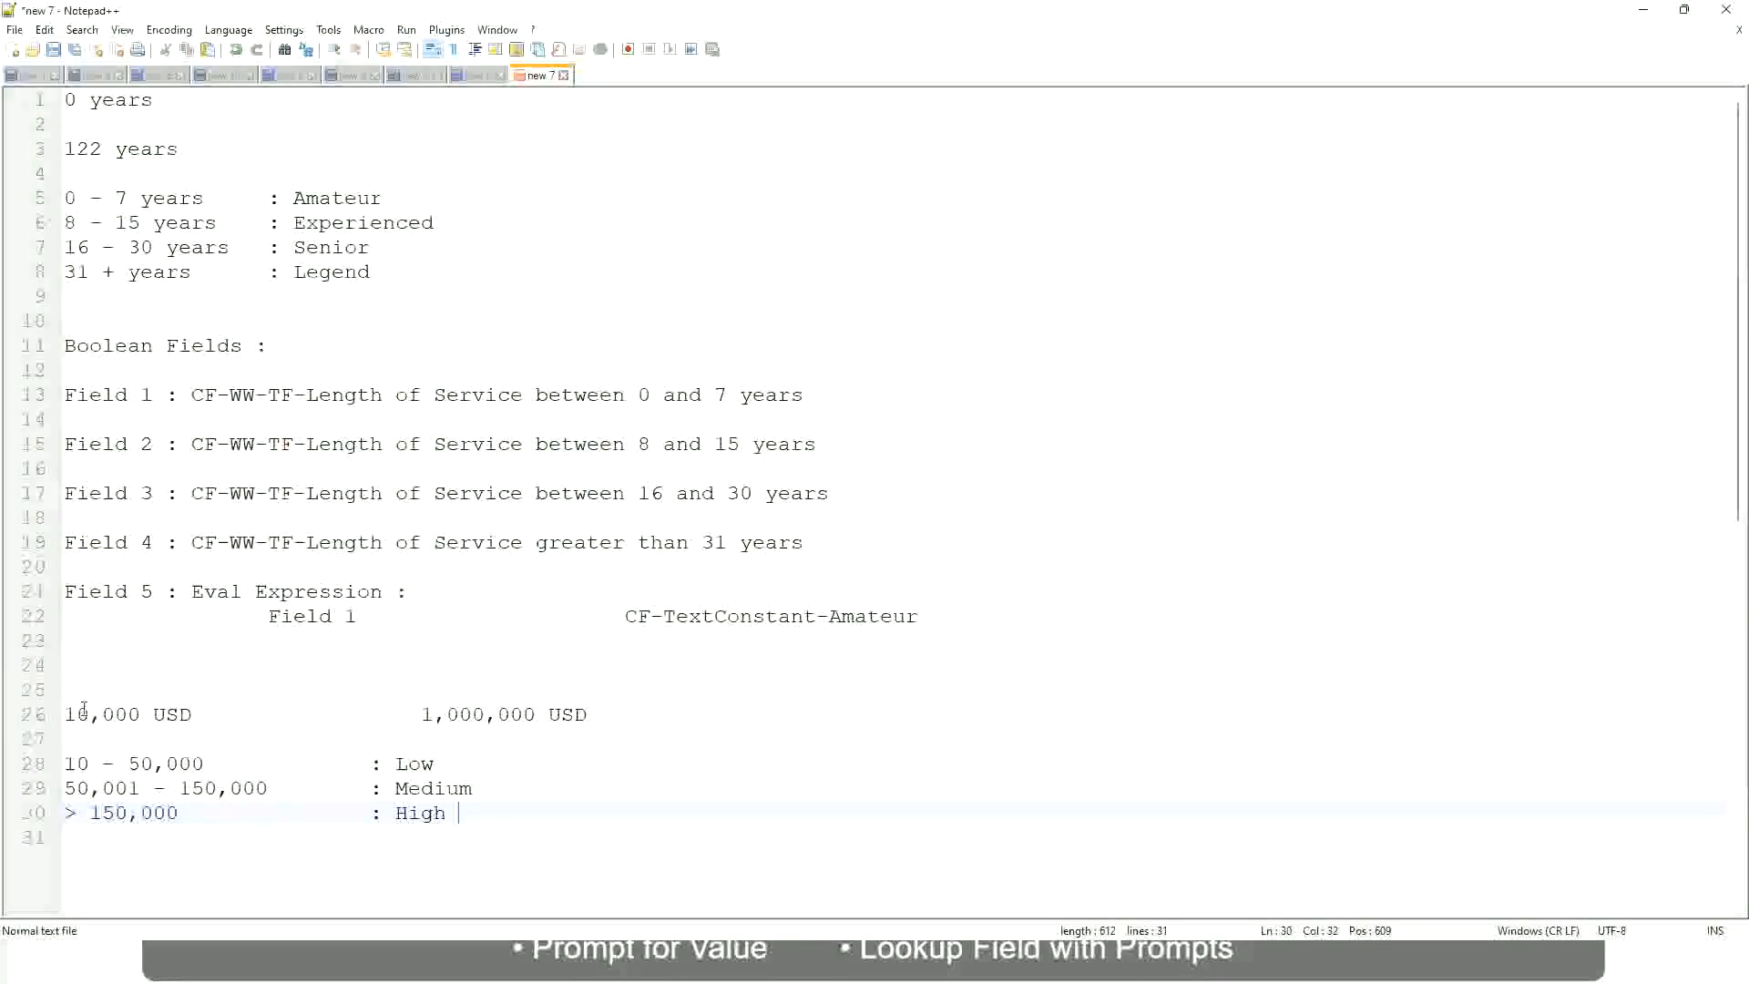
# Review the 10,000 USD to 1,000,000 USD span against the Low, Medium and High bands listed beneath it
pyautogui.click(55, 714)
pyautogui.click(55, 714)
pyautogui.click(77, 714)
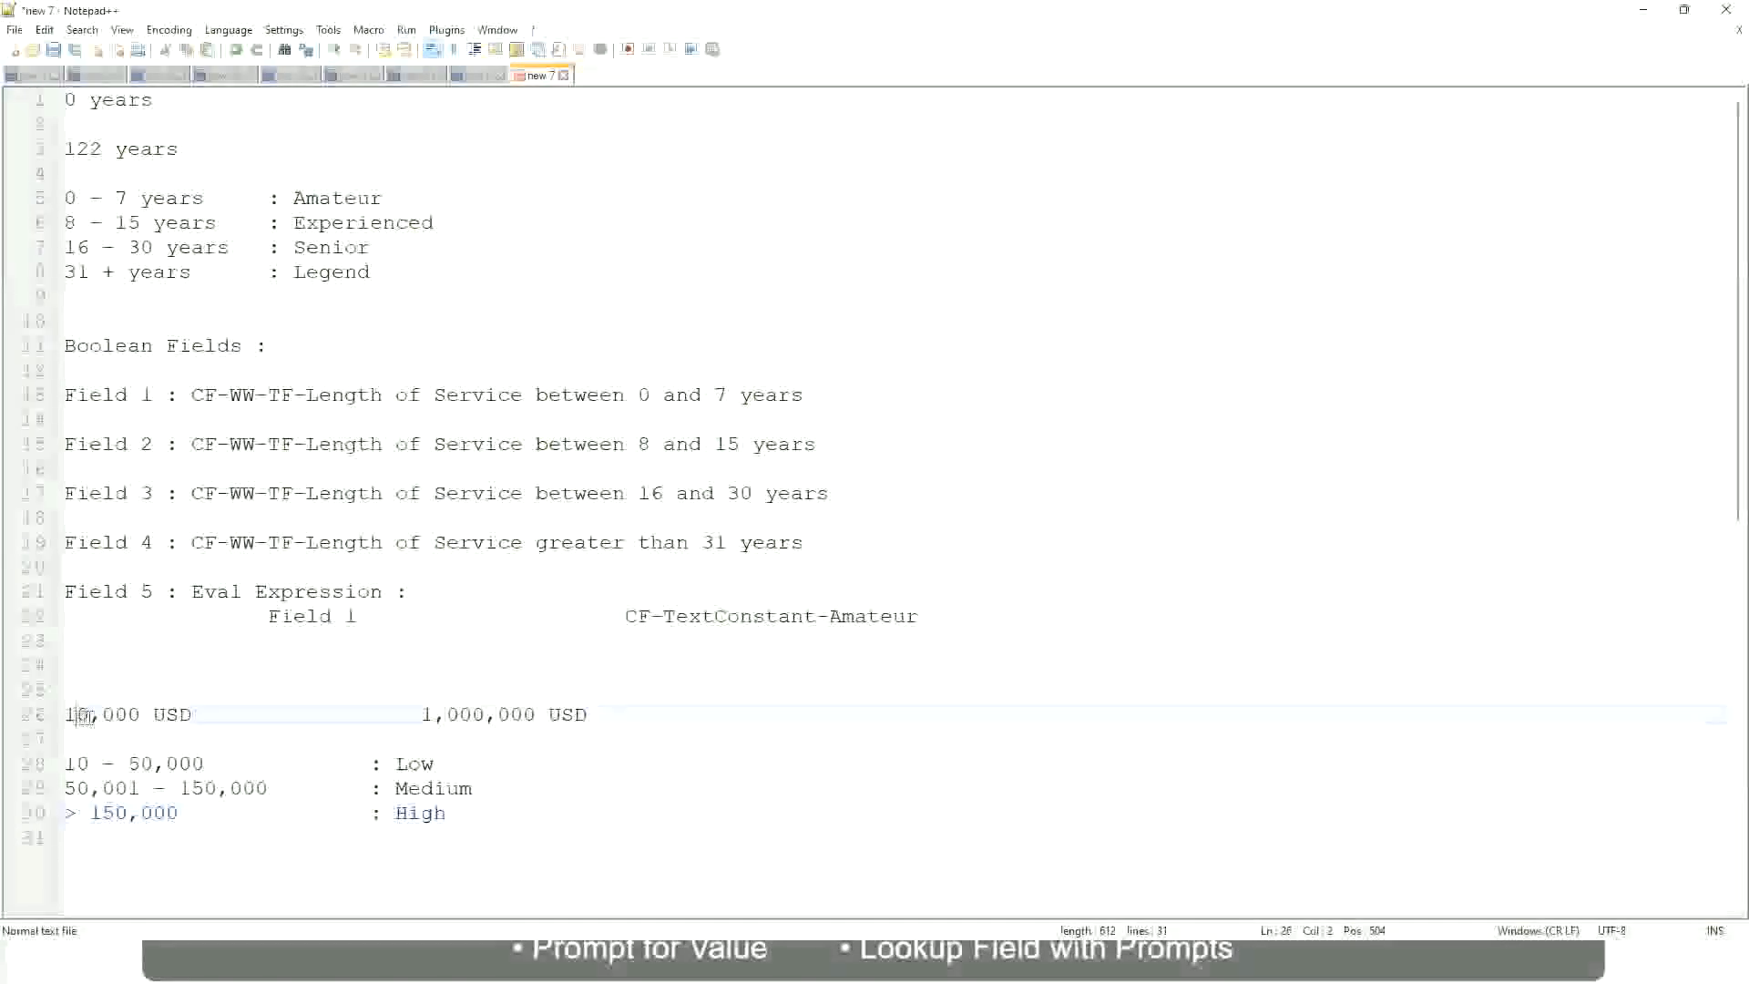
pyautogui.doubleClick(522, 714)
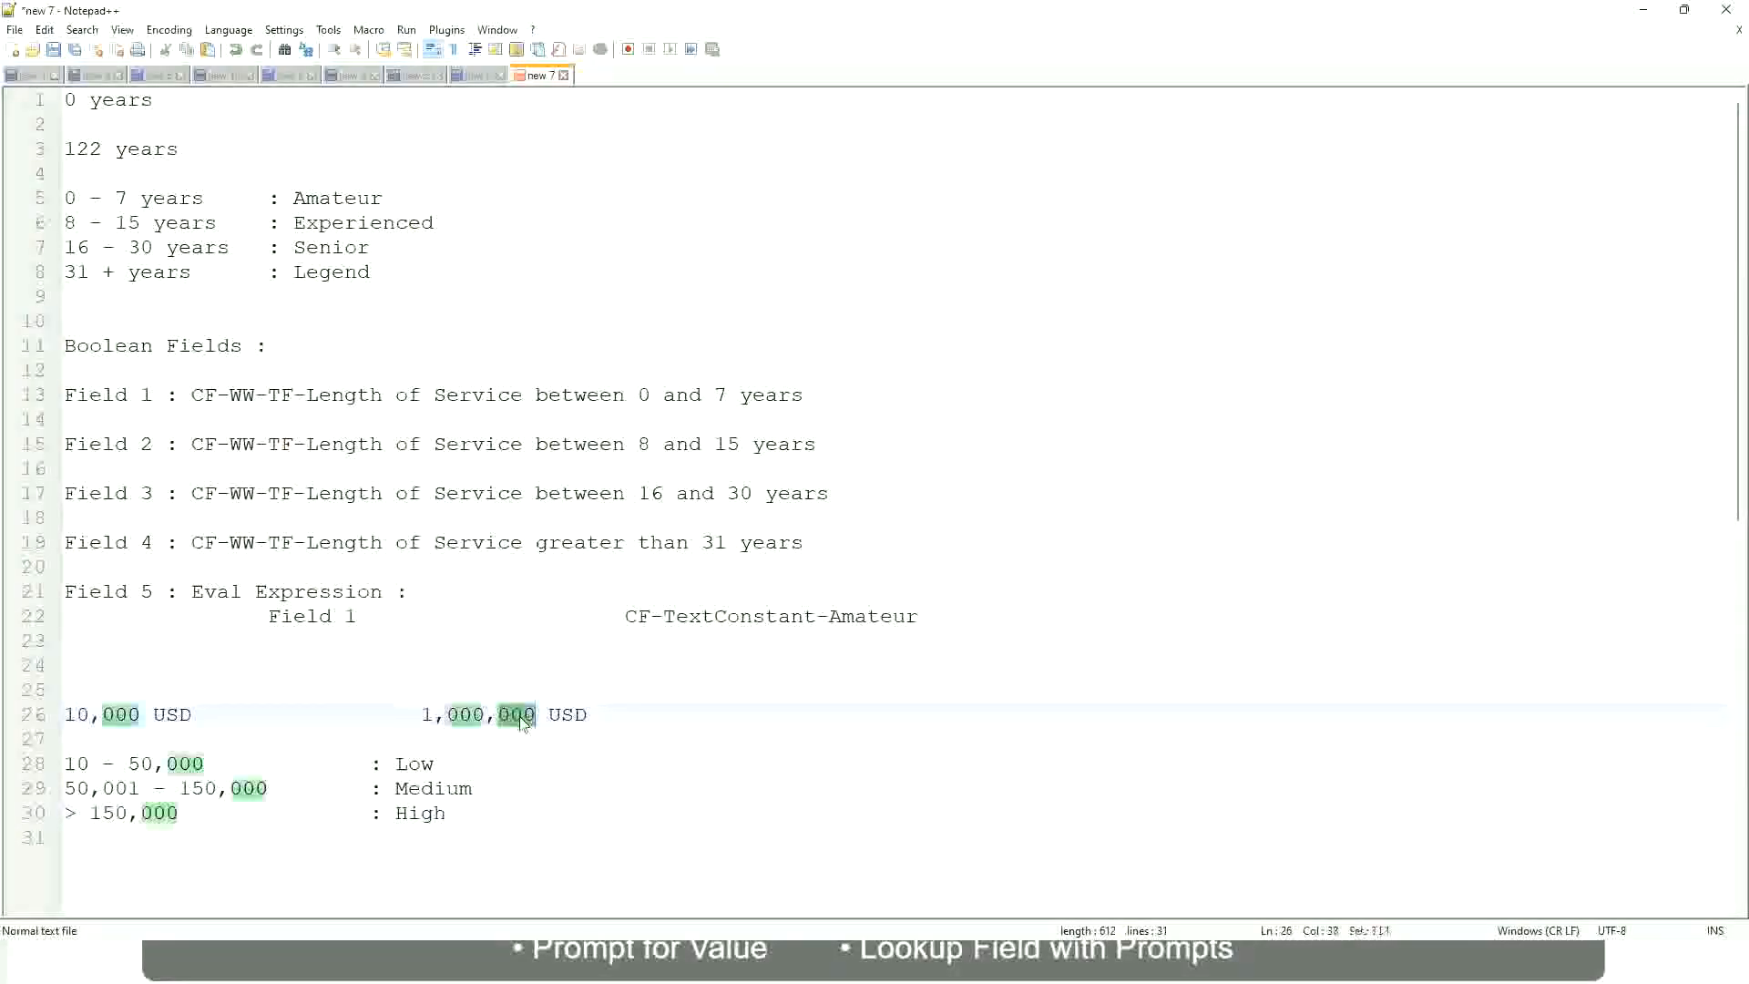
pyautogui.click(318, 788)
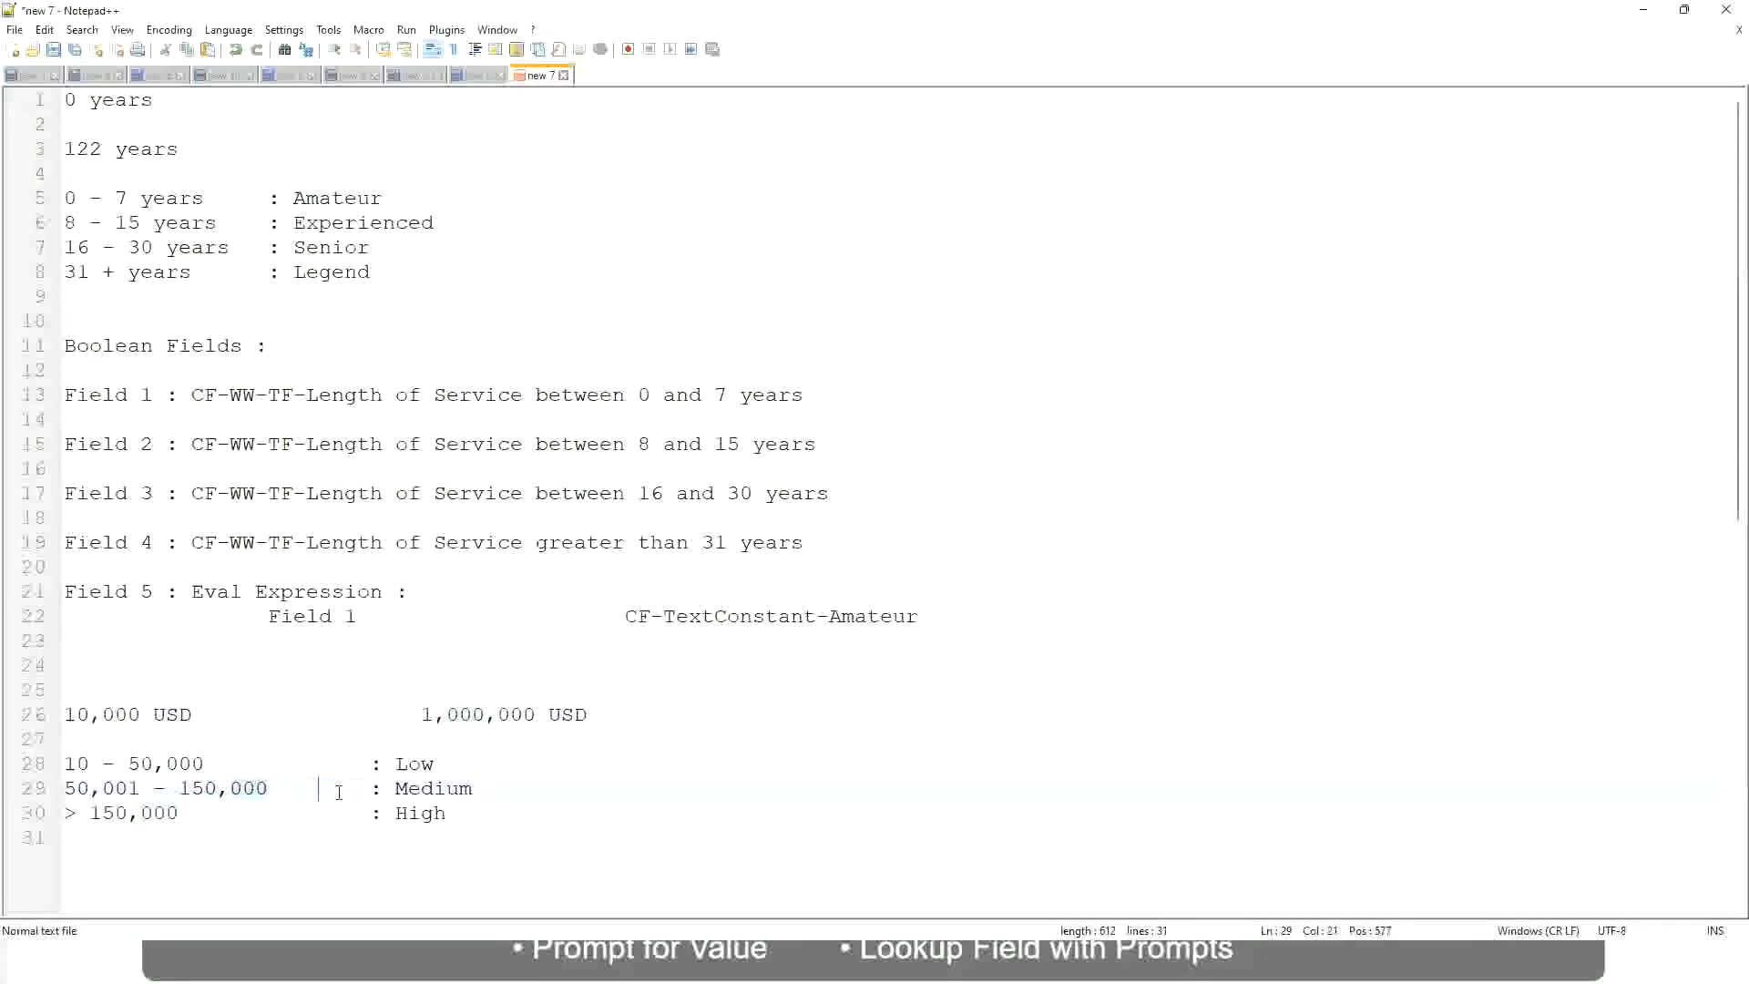
pyautogui.click(54, 714)
pyautogui.click(542, 720)
pyautogui.click(420, 763)
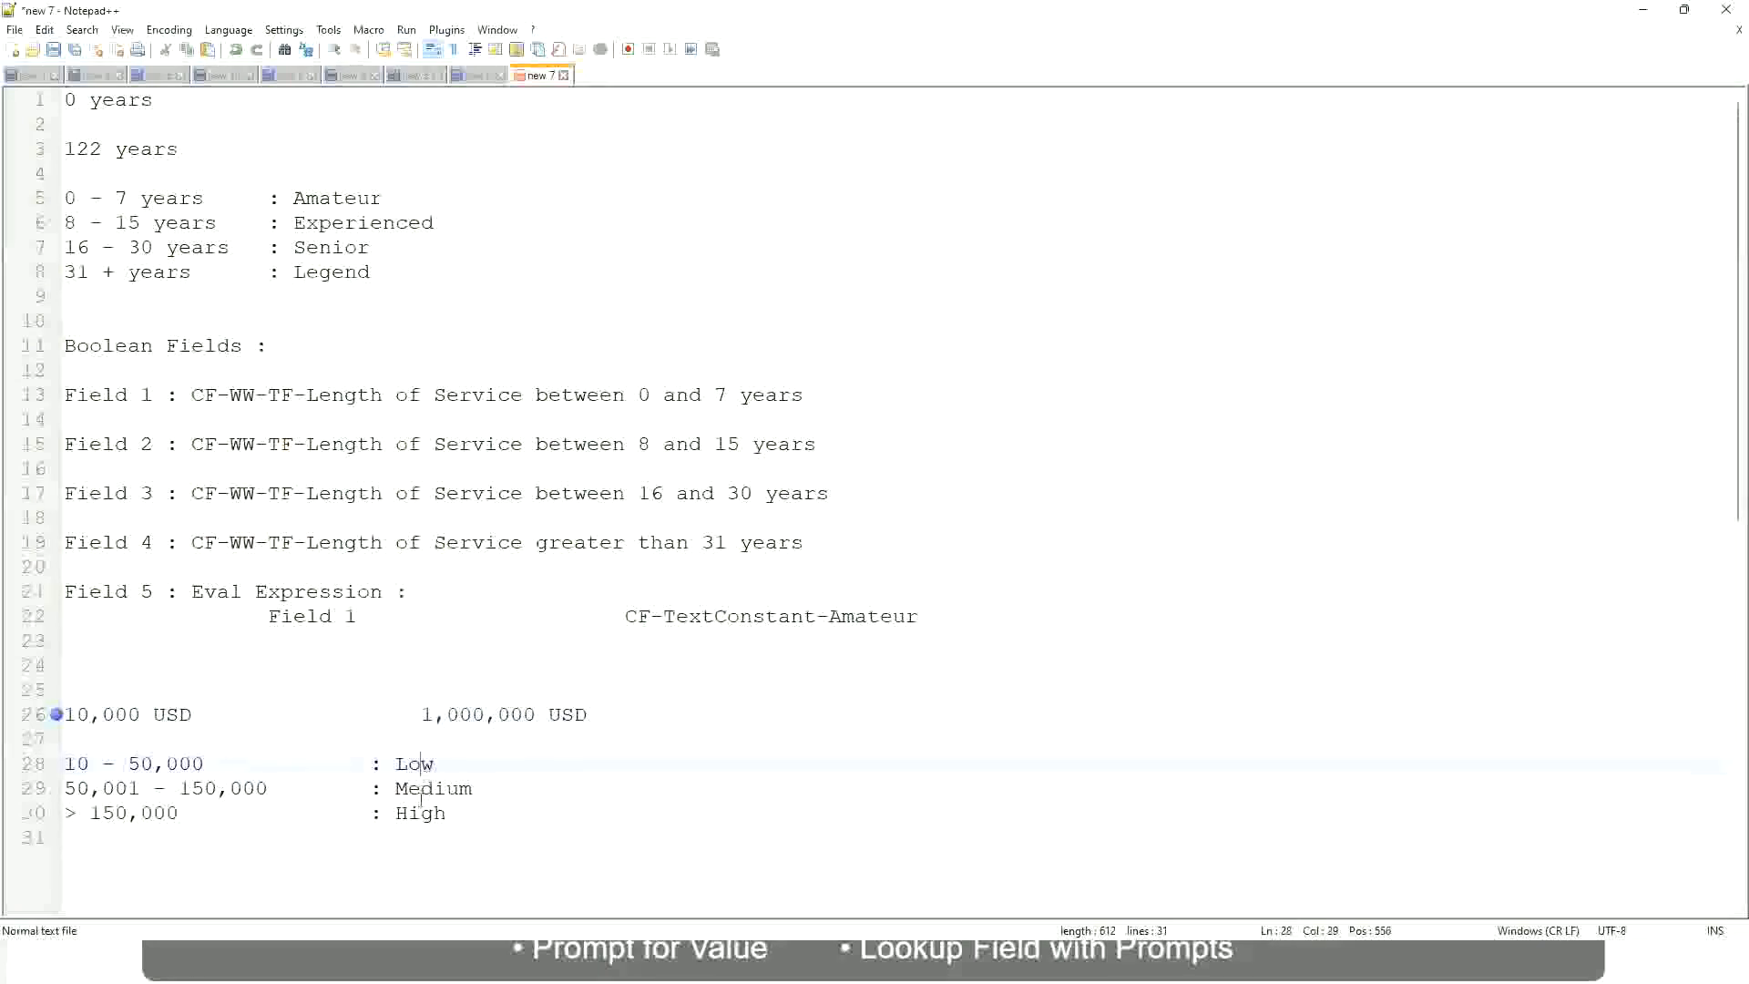
pyautogui.click(420, 814)
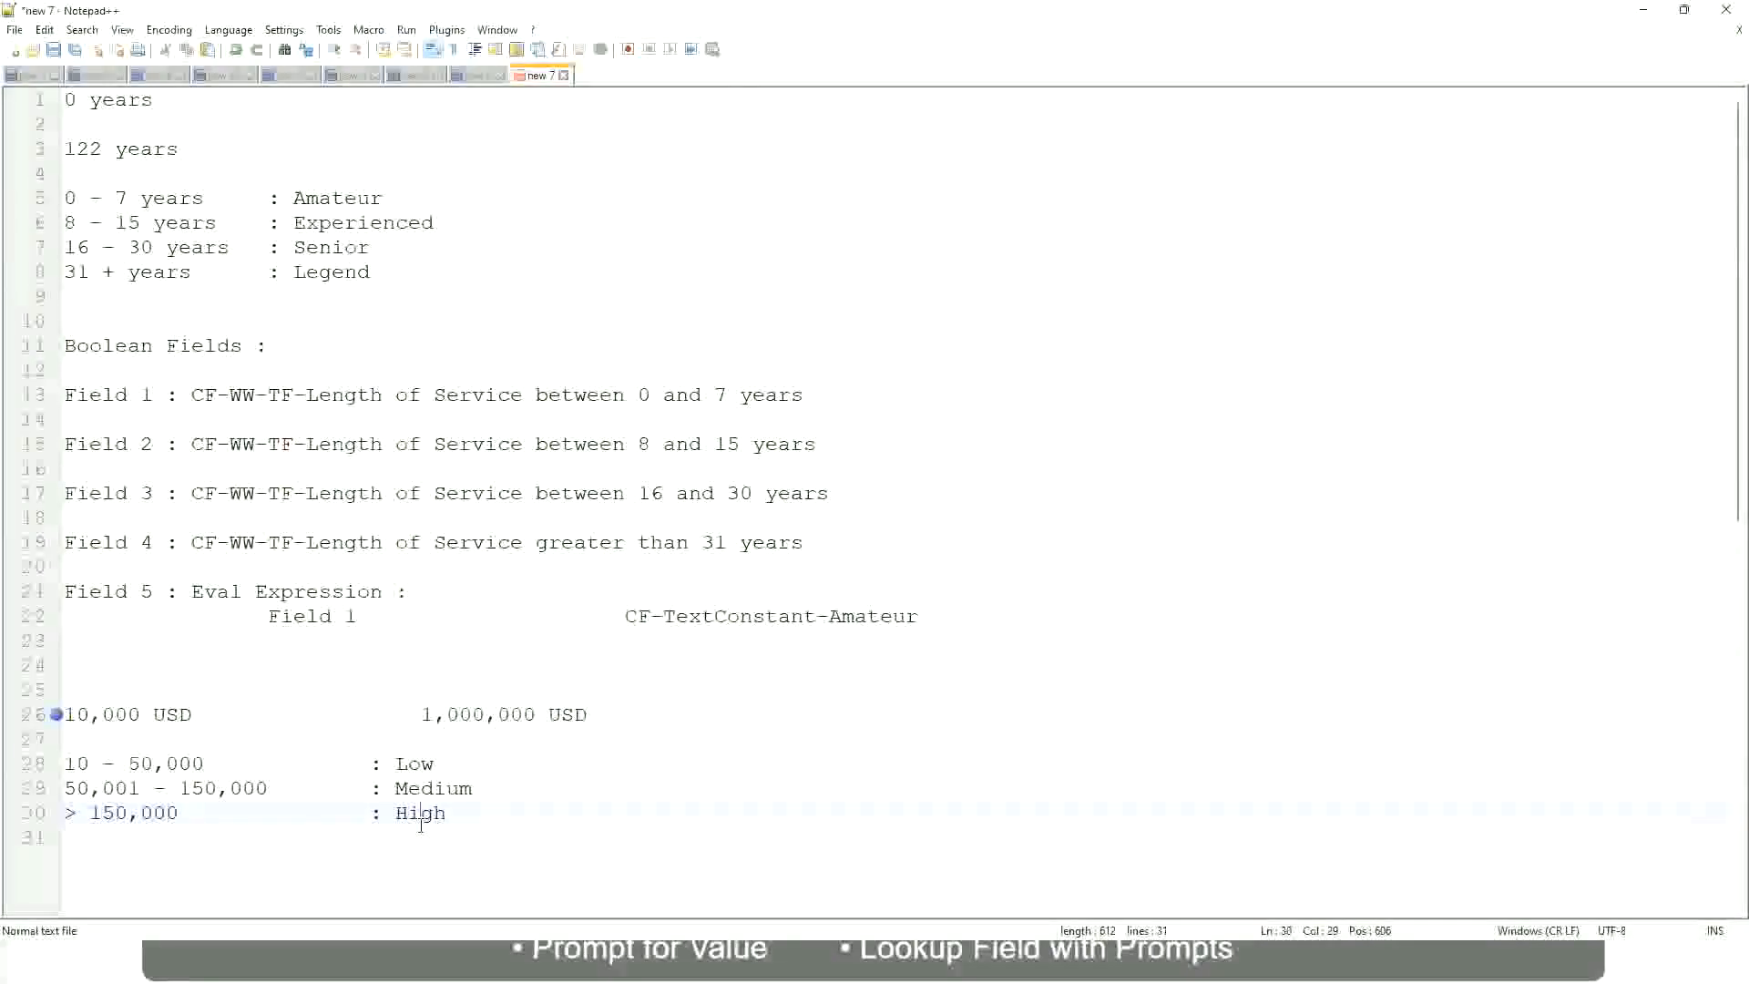
pyautogui.click(339, 733)
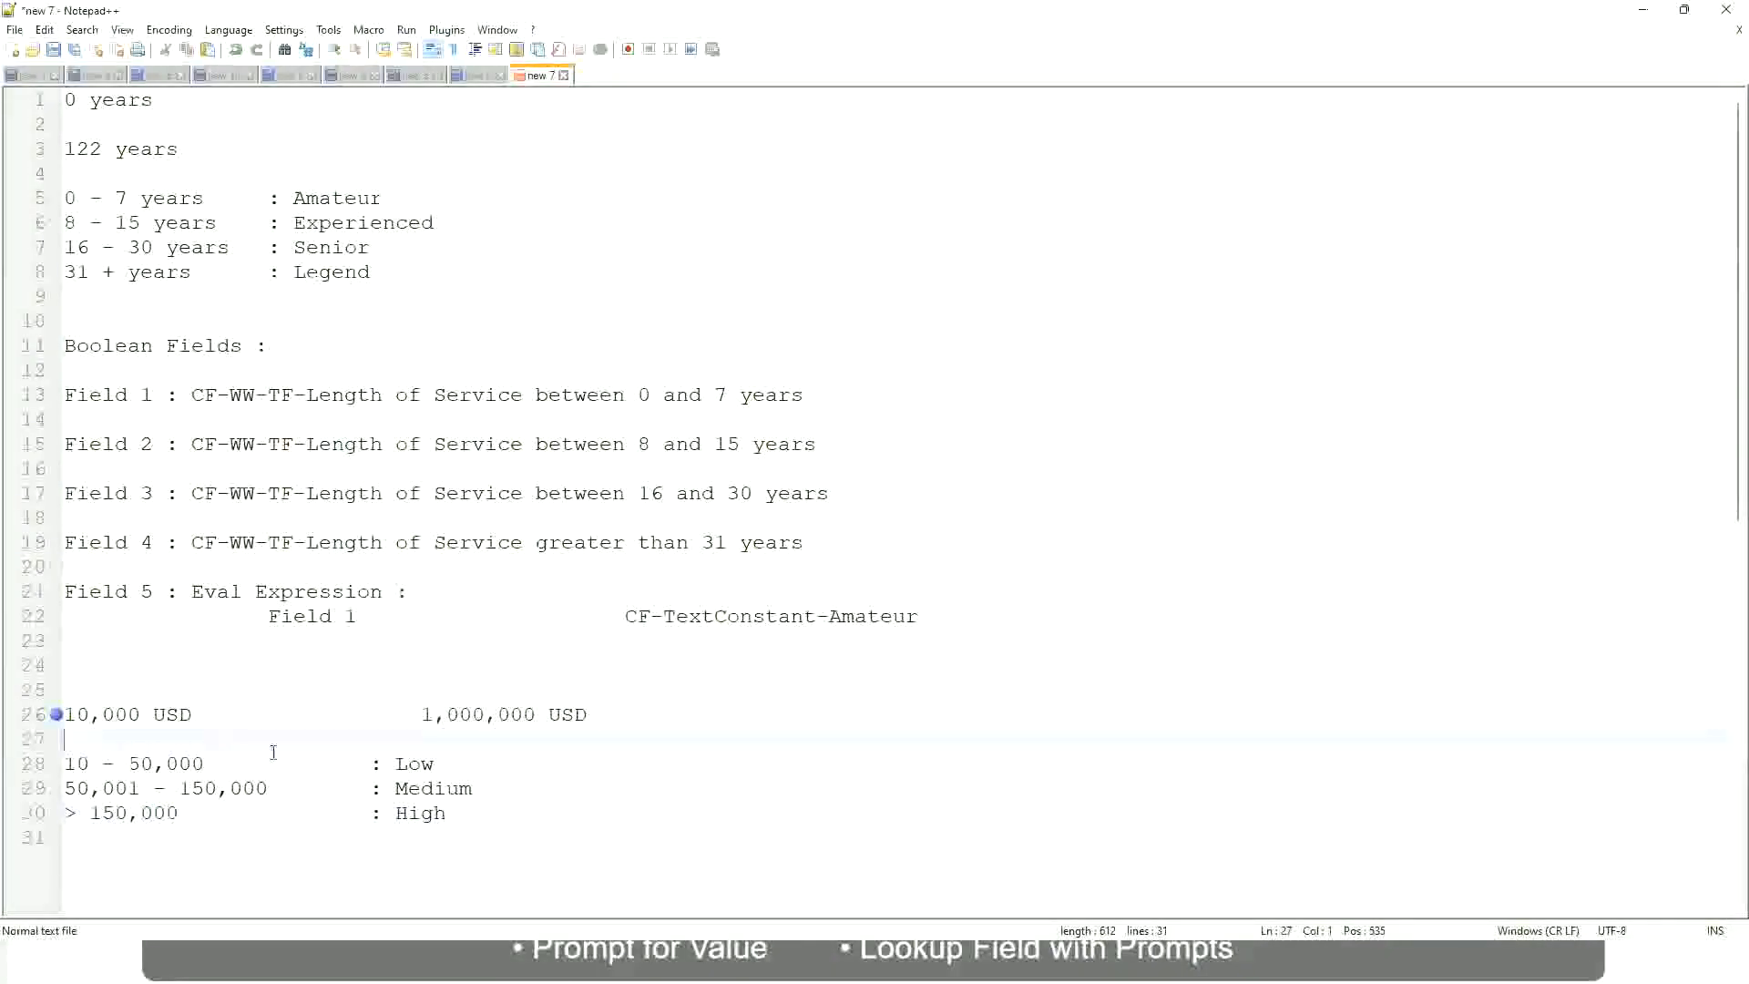
pyautogui.click(451, 812)
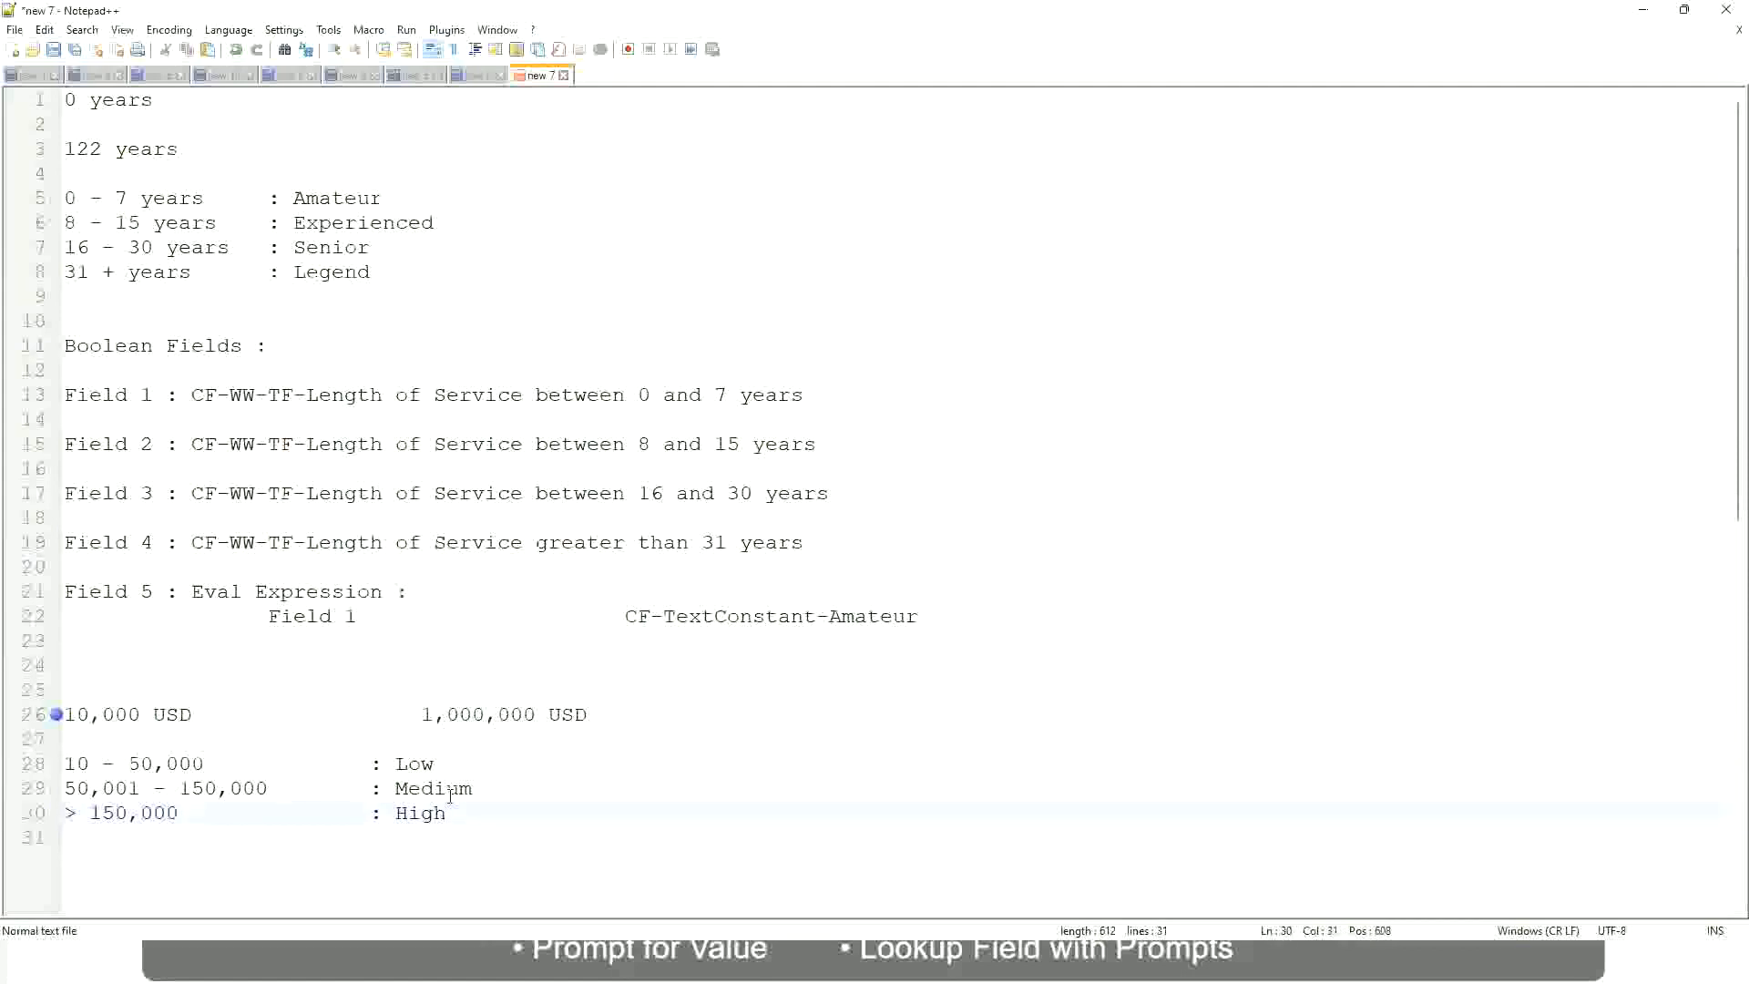